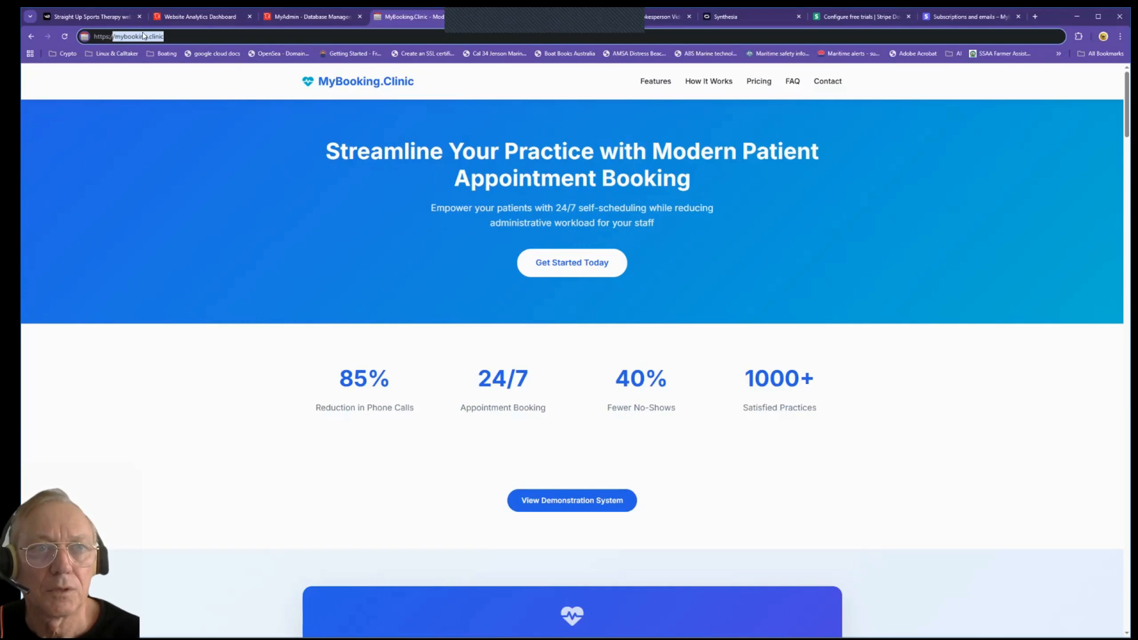
Step: Open the MyBooking.Clinic registration page, choose the Enterprise plan and continue
left_click(164, 36)
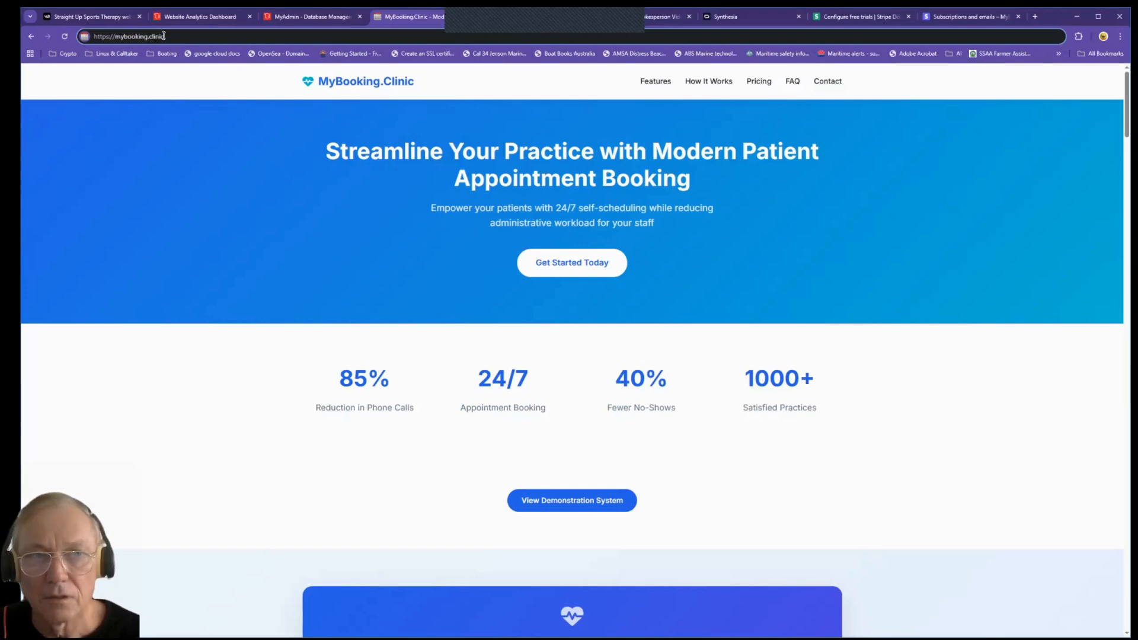
key("Return")
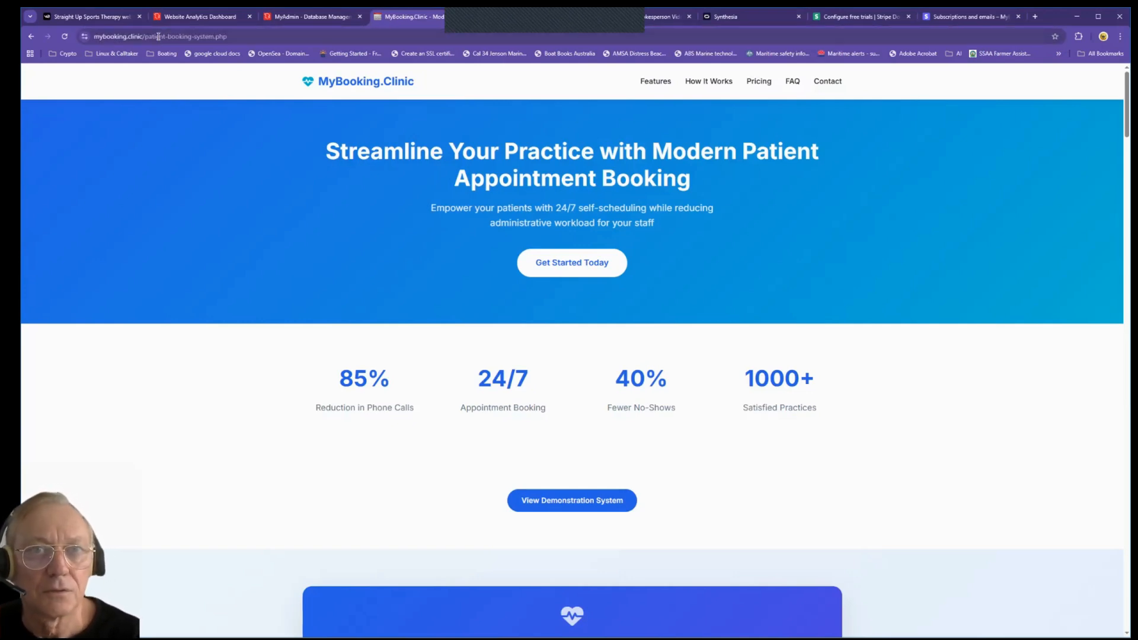
scroll(262, 226, "down", 2)
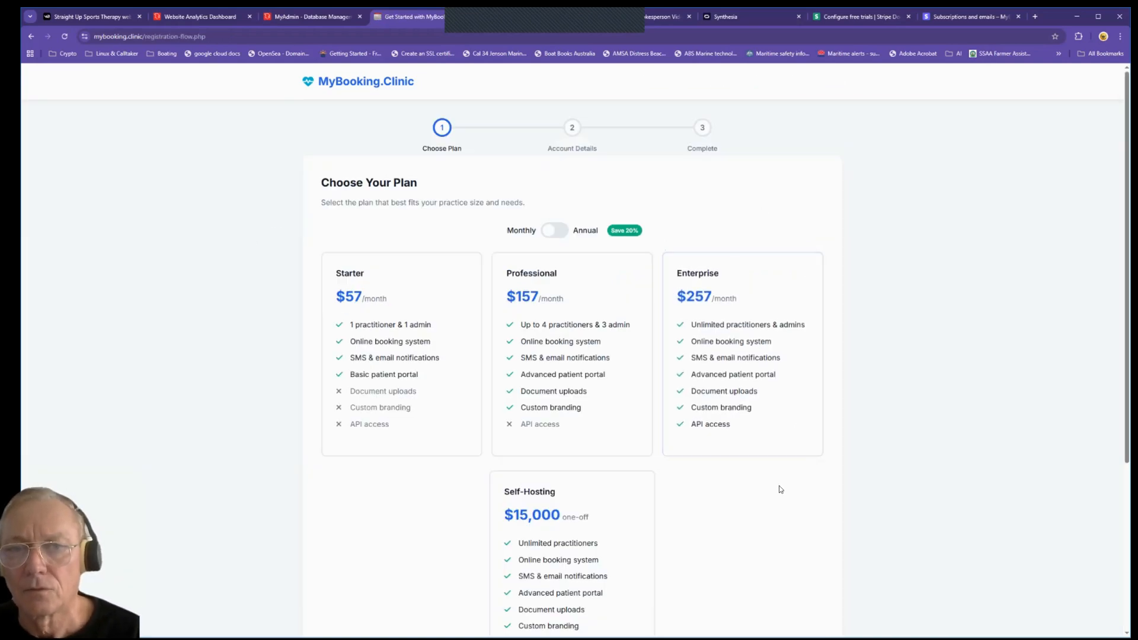
scroll(778, 488, "down", 4)
left_click(778, 167)
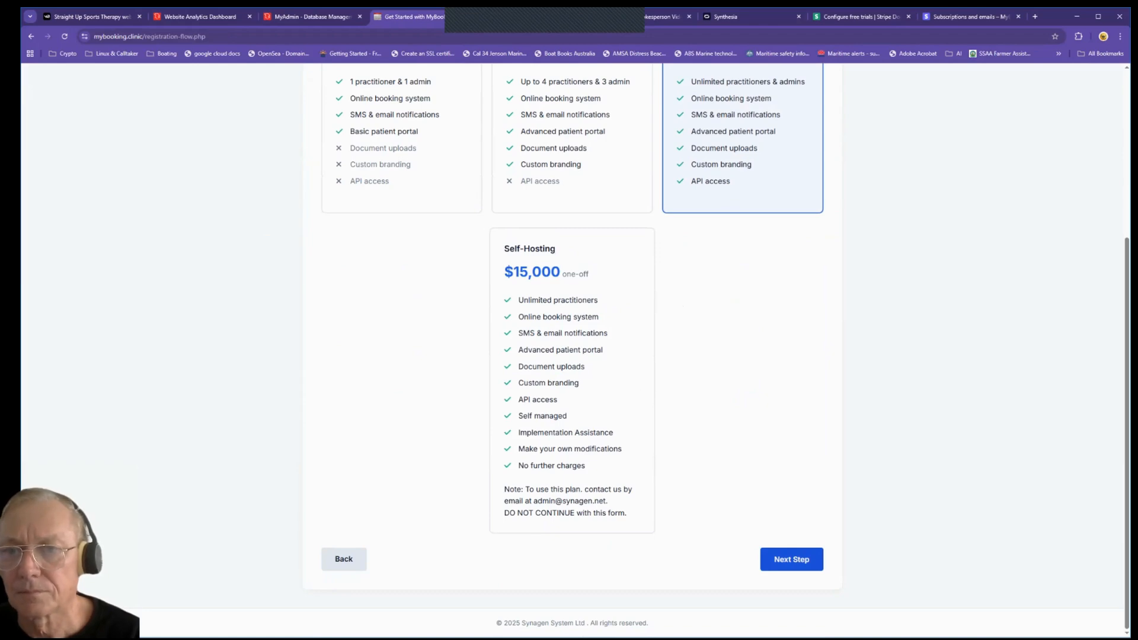
left_click(792, 559)
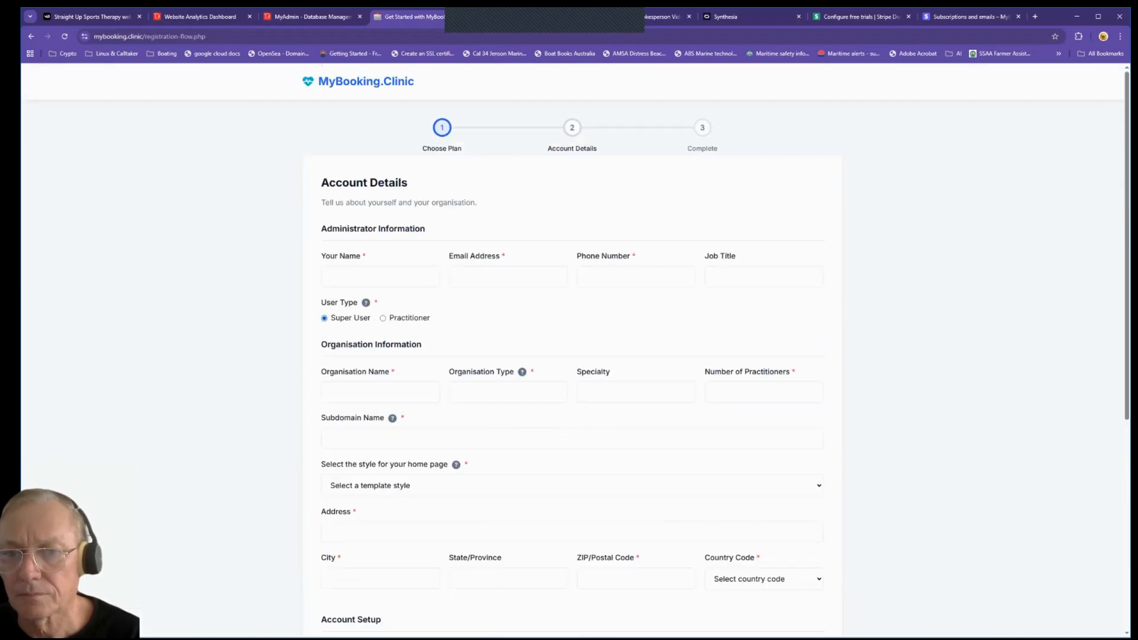
Step: Autofill the administrator and address details, with job title Head Practitioner and user type Super User
left_click(355, 280)
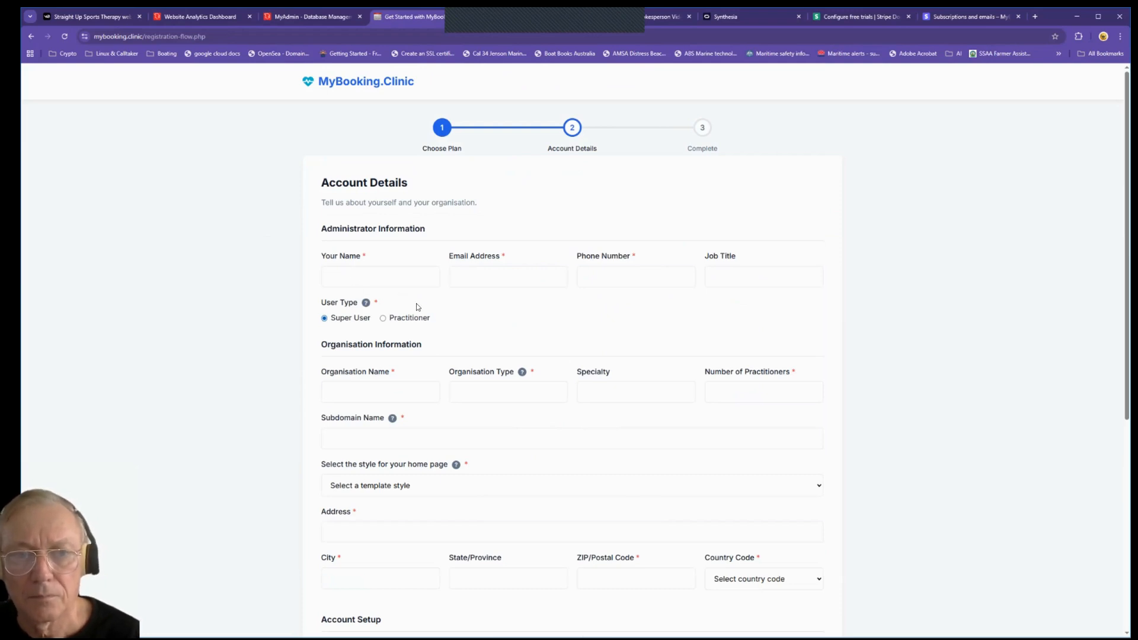
left_click(417, 307)
left_click(763, 277)
left_click(784, 335)
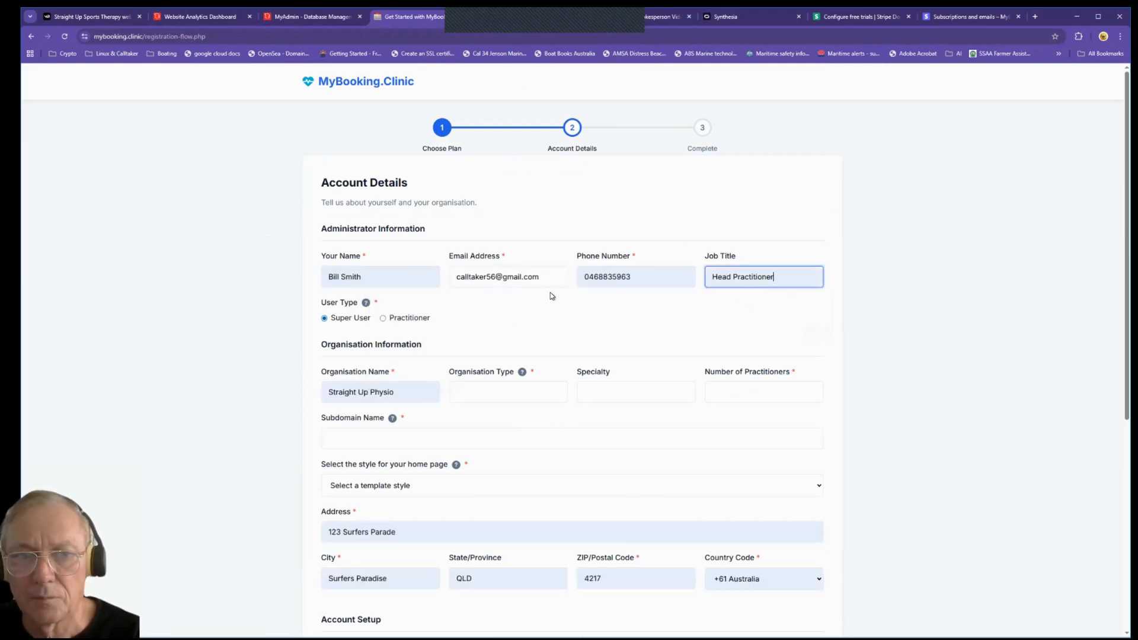
left_click(382, 318)
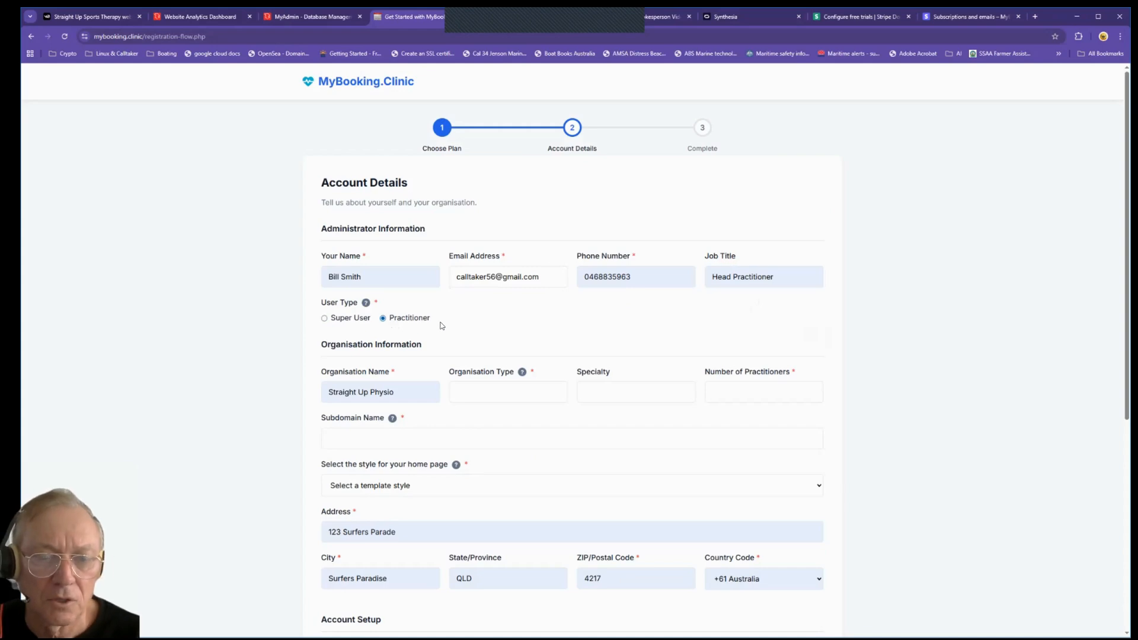
left_click(339, 316)
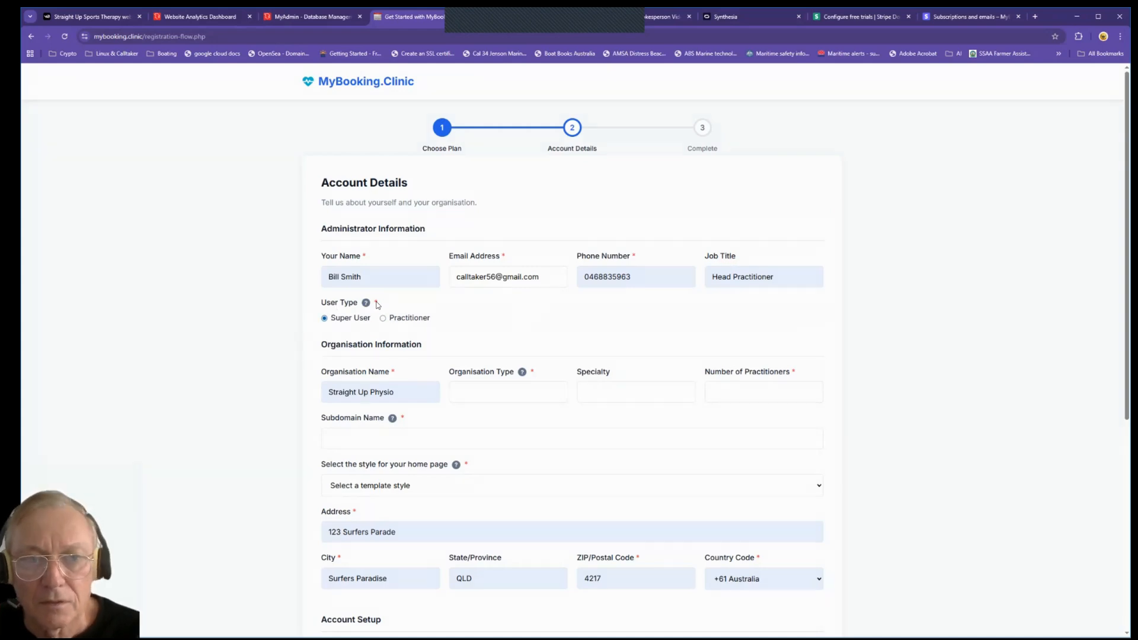
mouse_move(365, 304)
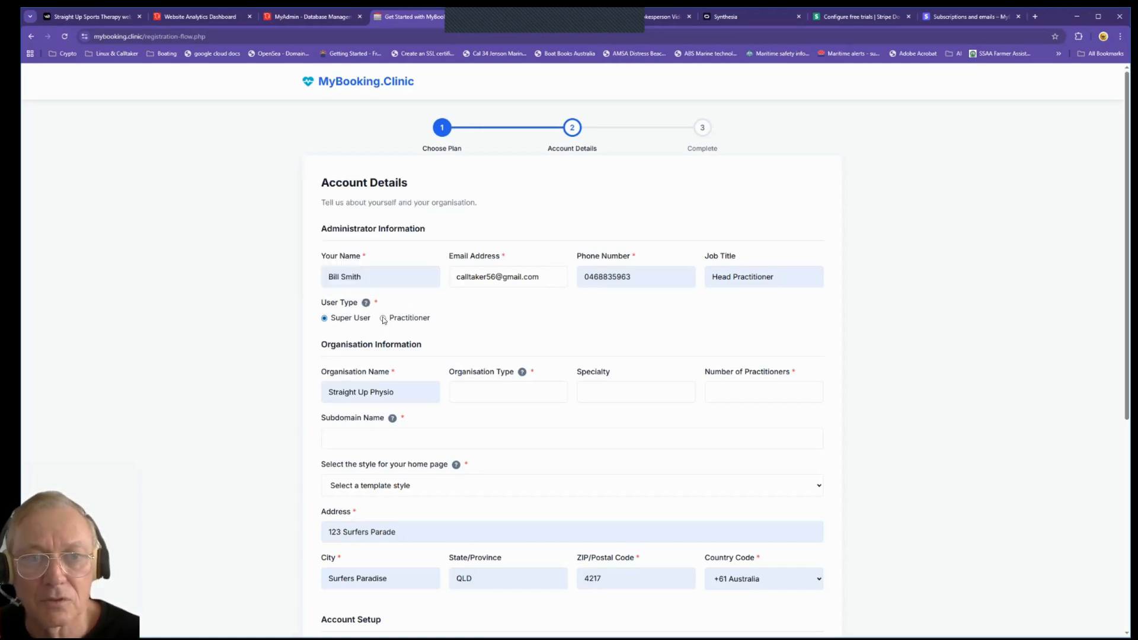
Step: Switch the user type to Practitioner and rename the organisation to Cardio Care LLC
left_click(383, 319)
left_click(396, 392)
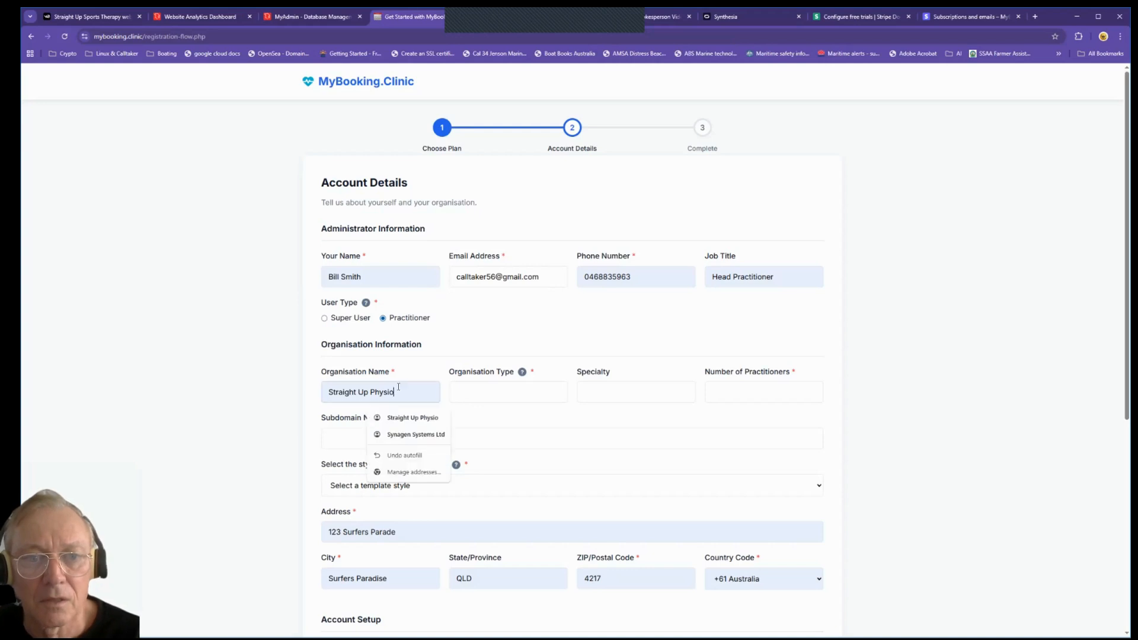
left_click_drag(396, 392, 272, 387)
key("BackSpace")
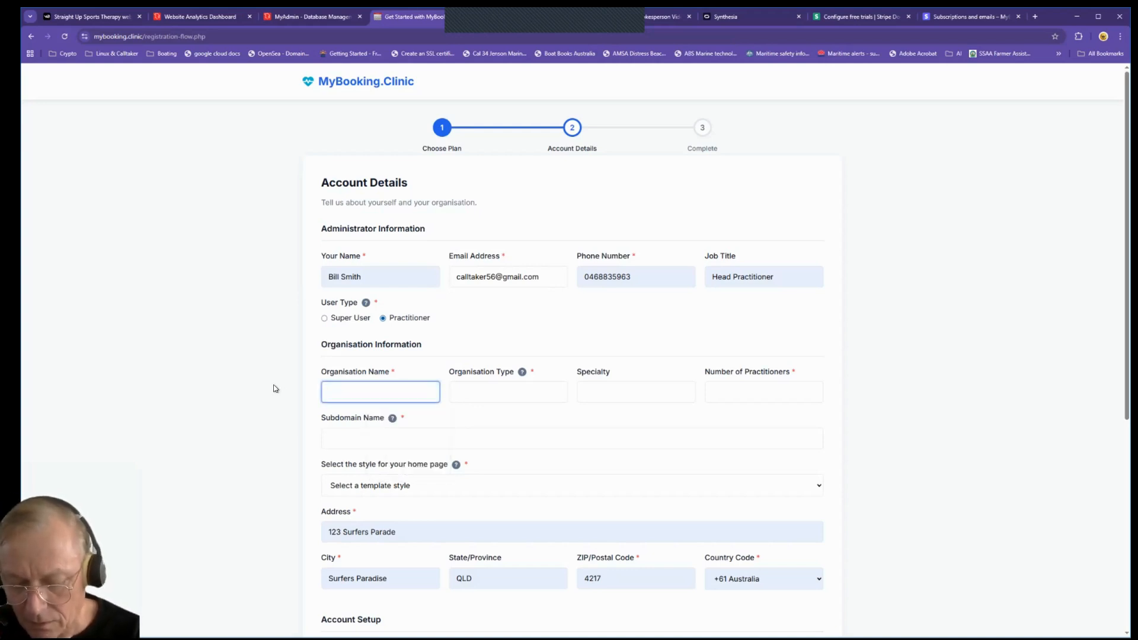
type("C")
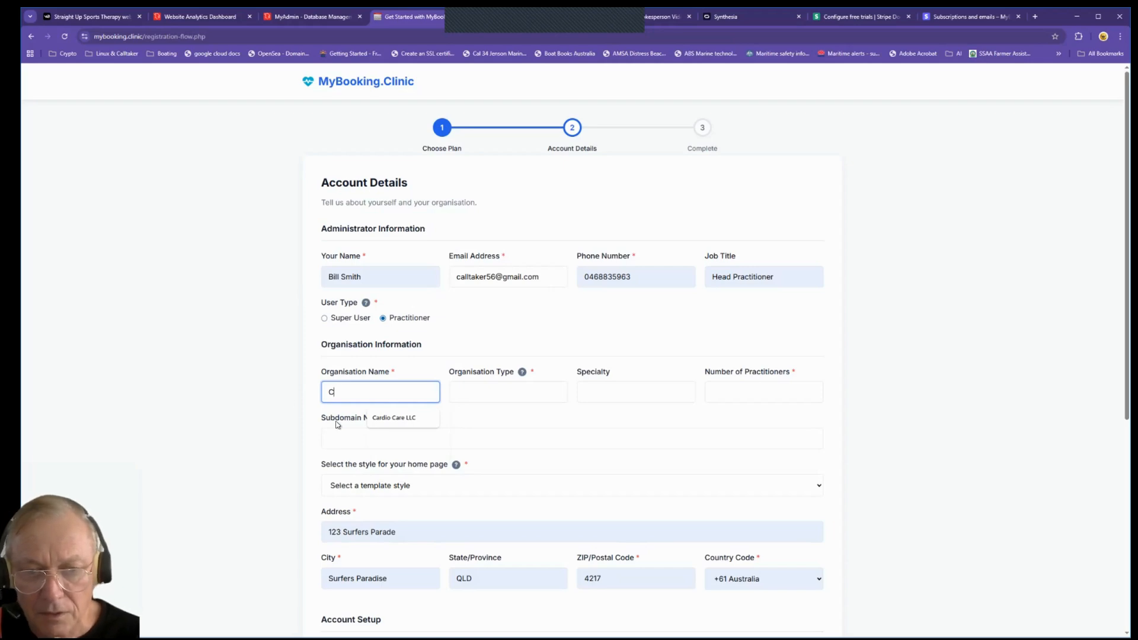
left_click(394, 418)
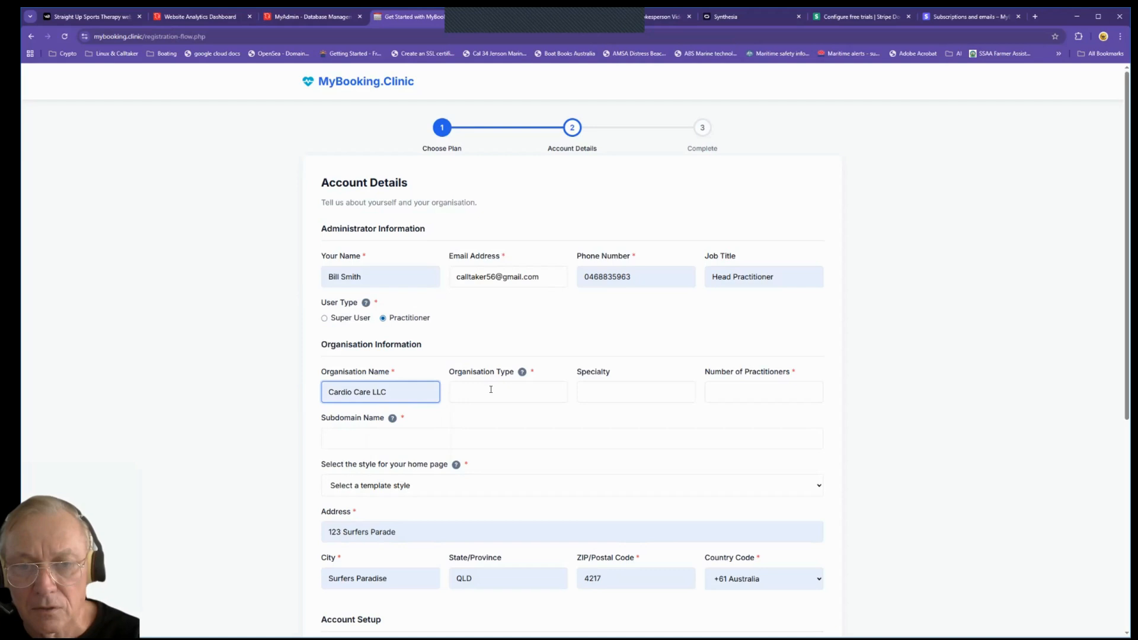
Step: Set type Medical Centre, specialty Cardio Care, 4 practitioners and subdomain cardio
left_click(491, 390)
left_click(522, 436)
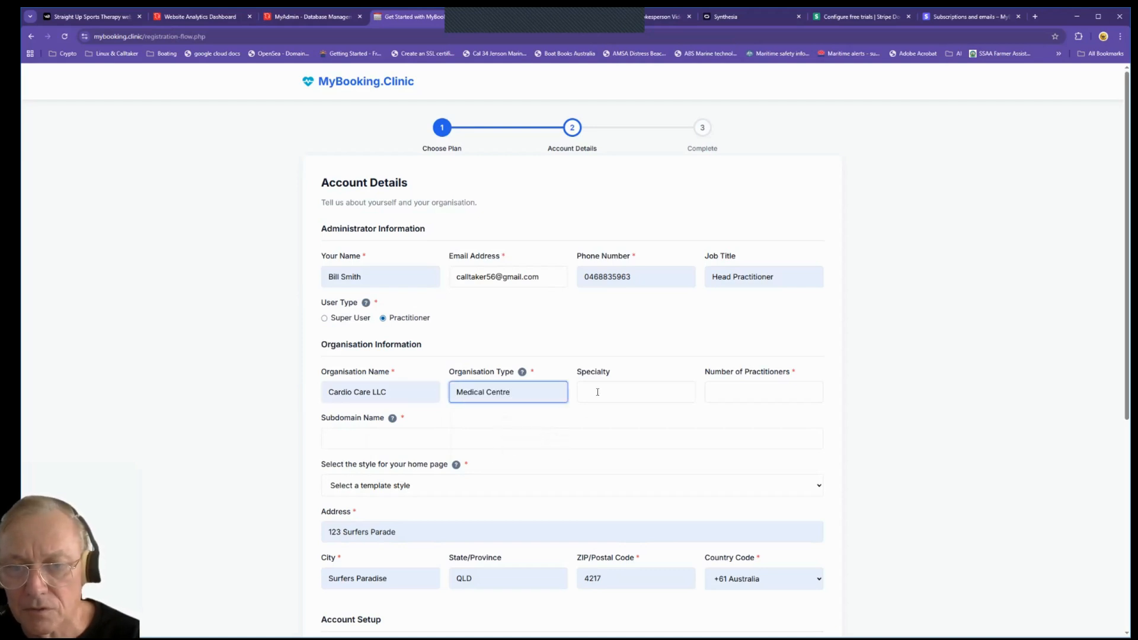
left_click(598, 391)
left_click(676, 451)
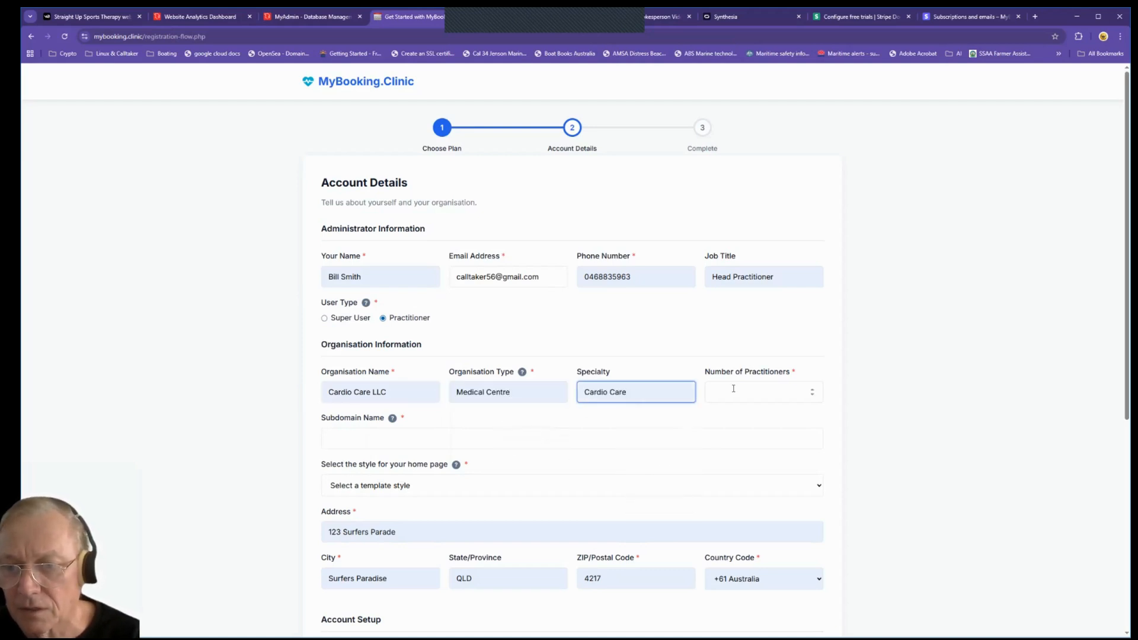
left_click(733, 389)
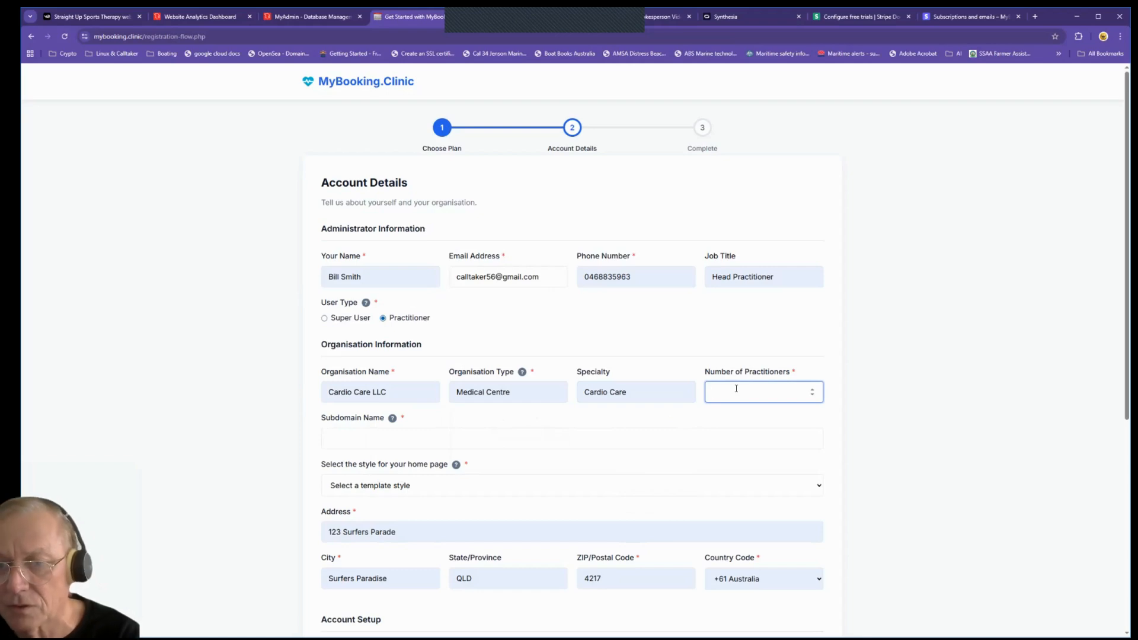
type("4")
left_click(512, 446)
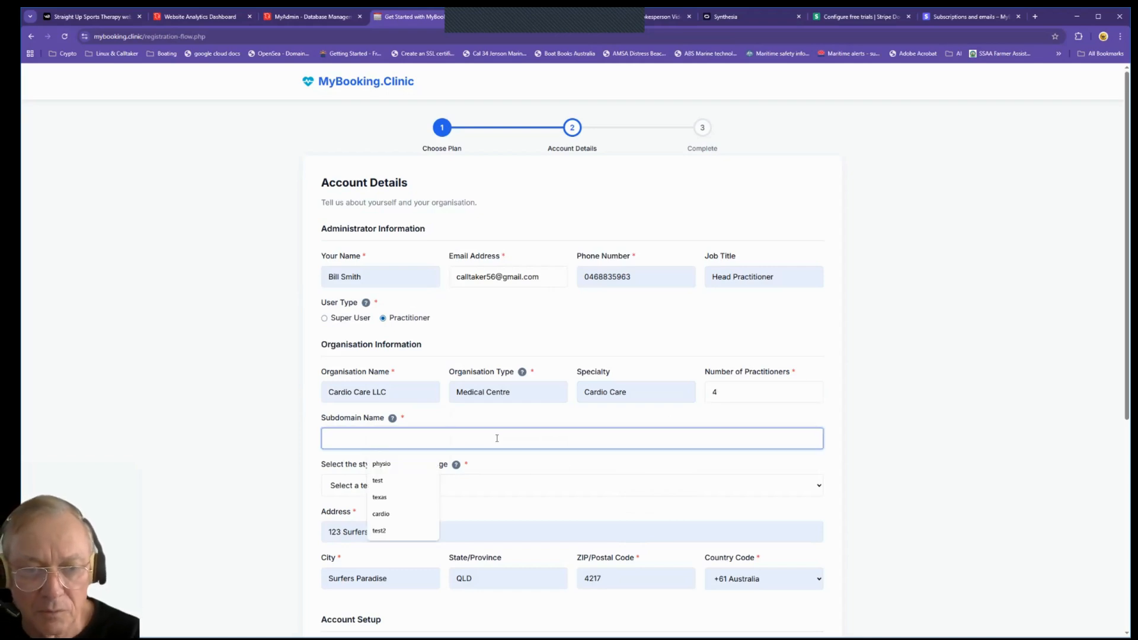
key("Down")
key("Down")
key("Down")
key("Down")
key("Return")
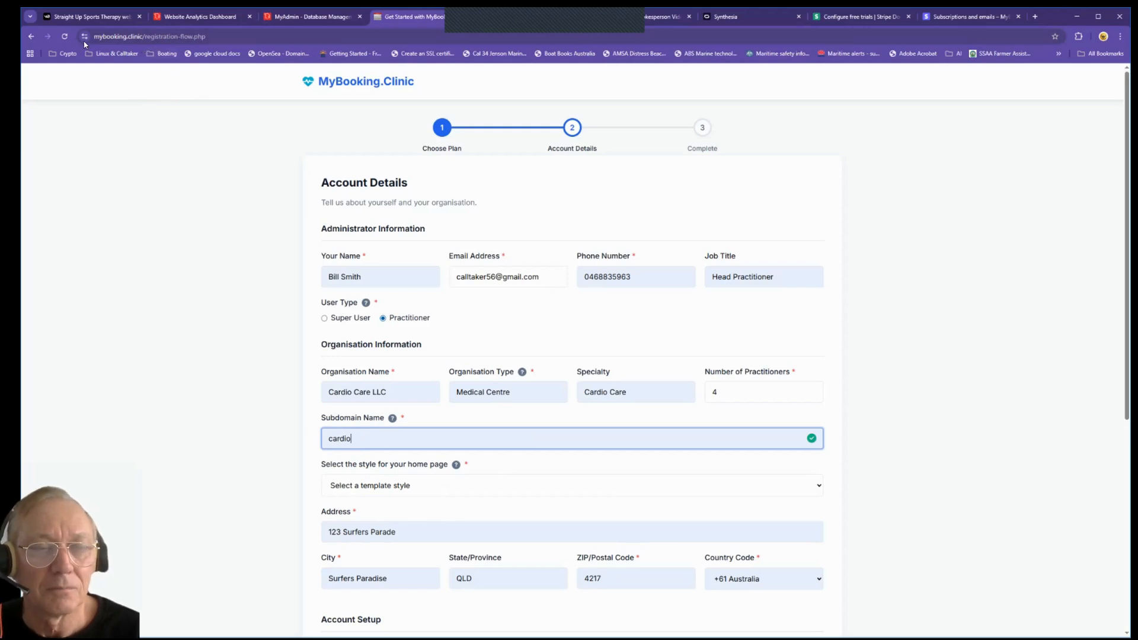
Step: Choose the Medical Centre home page style and correct the street address to house number 2021
left_click(440, 489)
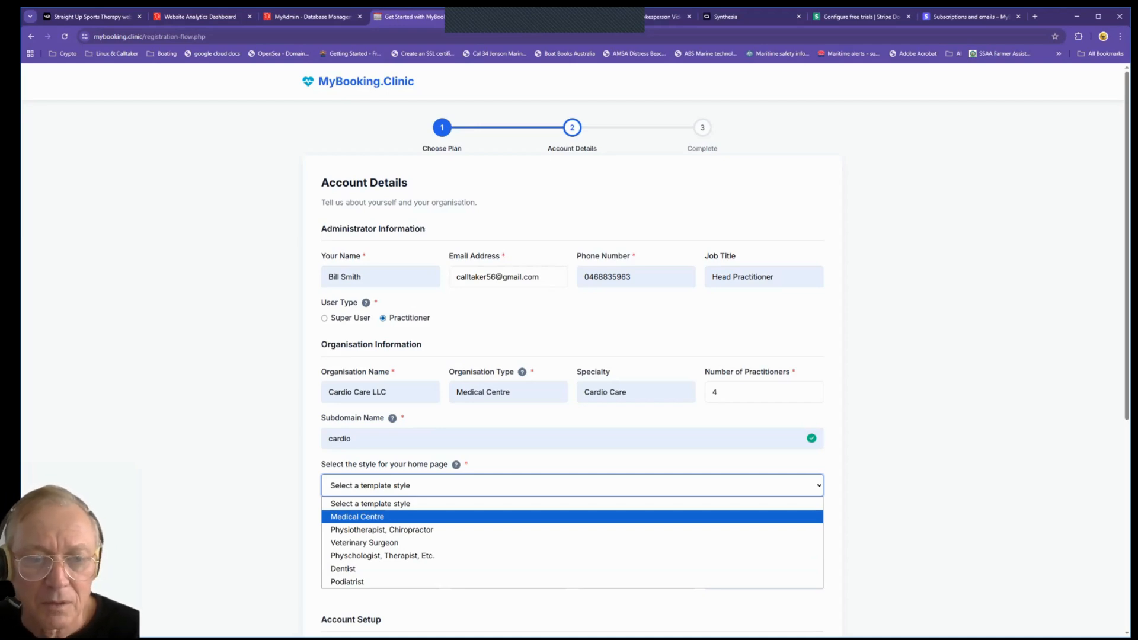
key("Return")
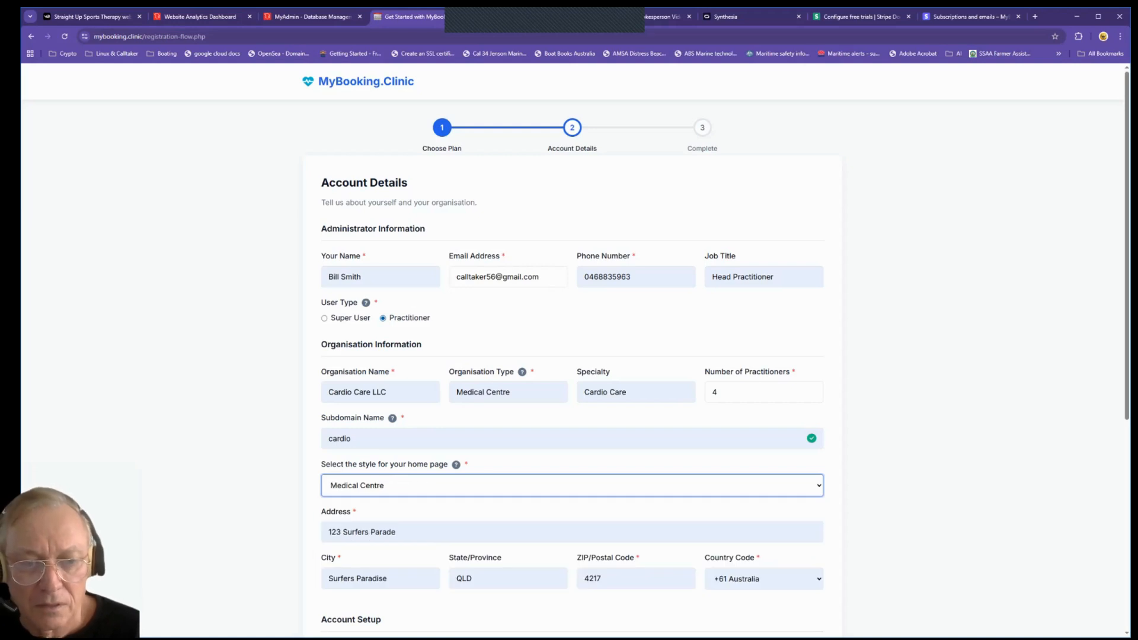
mouse_move(332, 532)
left_mouse_down()
mouse_move(342, 532)
mouse_move(328, 532)
left_mouse_up()
type("2021")
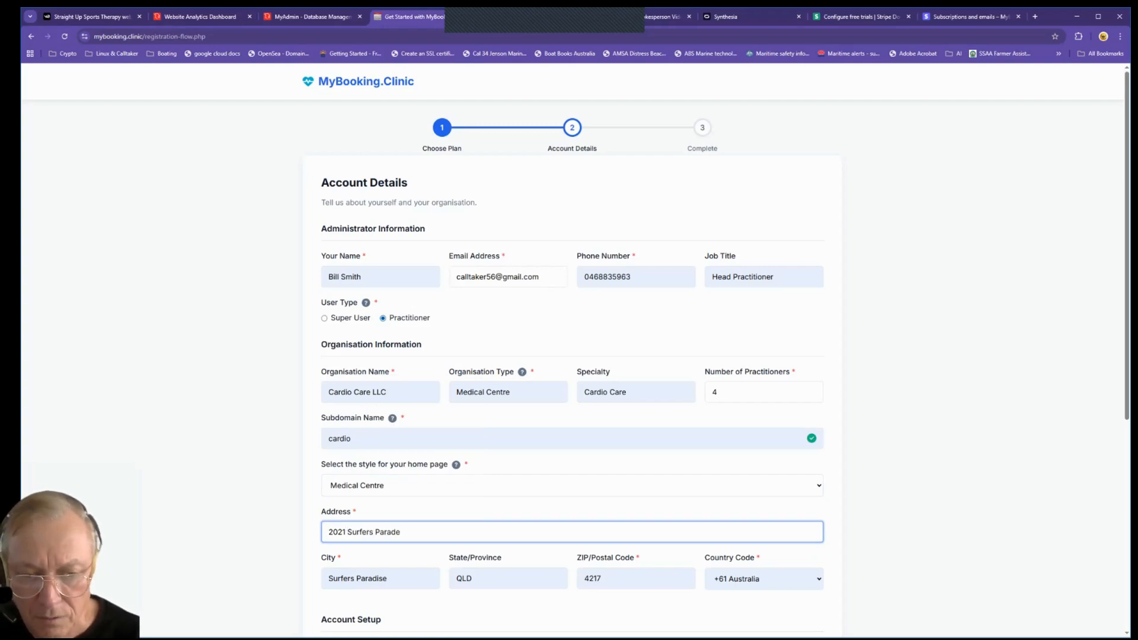
key("BackSpace")
type("ise B")
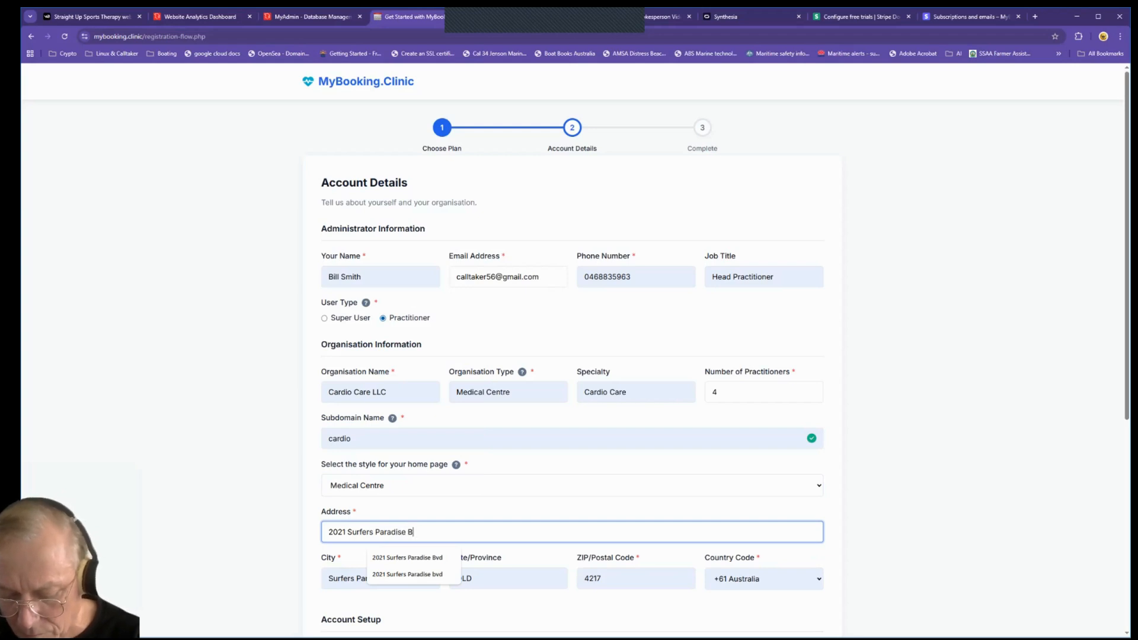
type("vd")
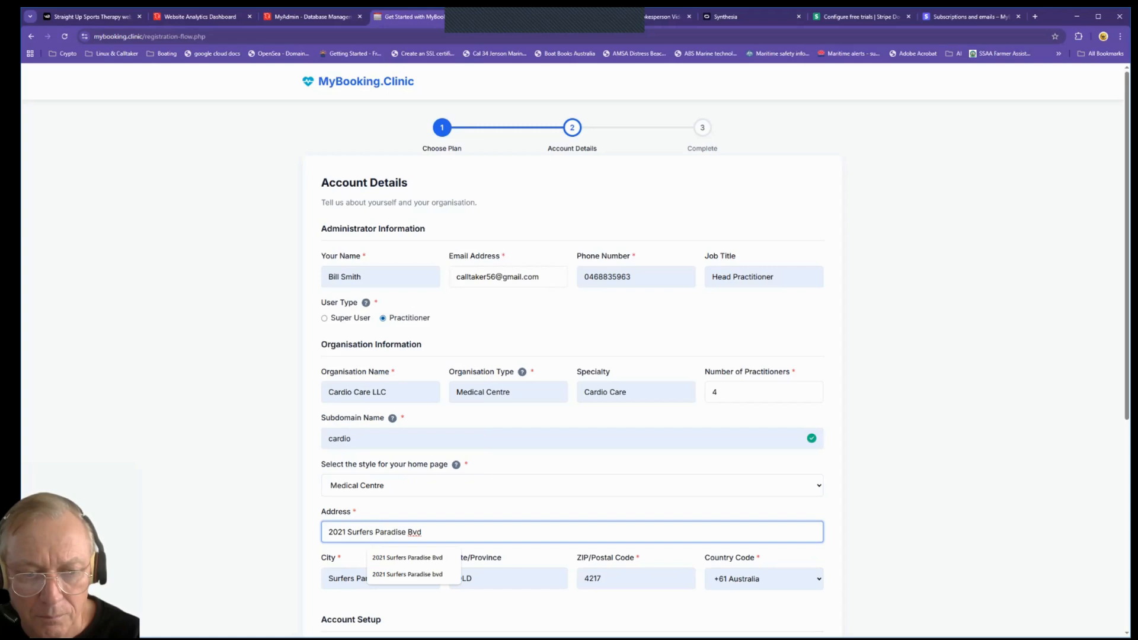
key("Tab")
Step: Enter and confirm a password meeting all requirements, and accept the Terms of Service
scroll(569, 356, "down", 1)
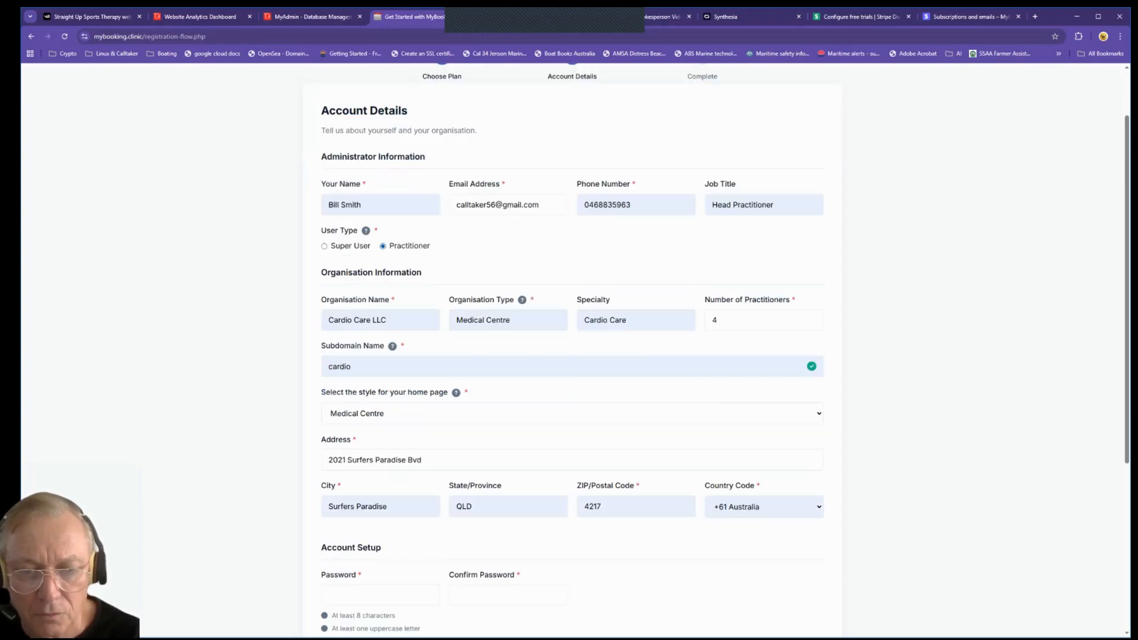
scroll(644, 485, "down", 1)
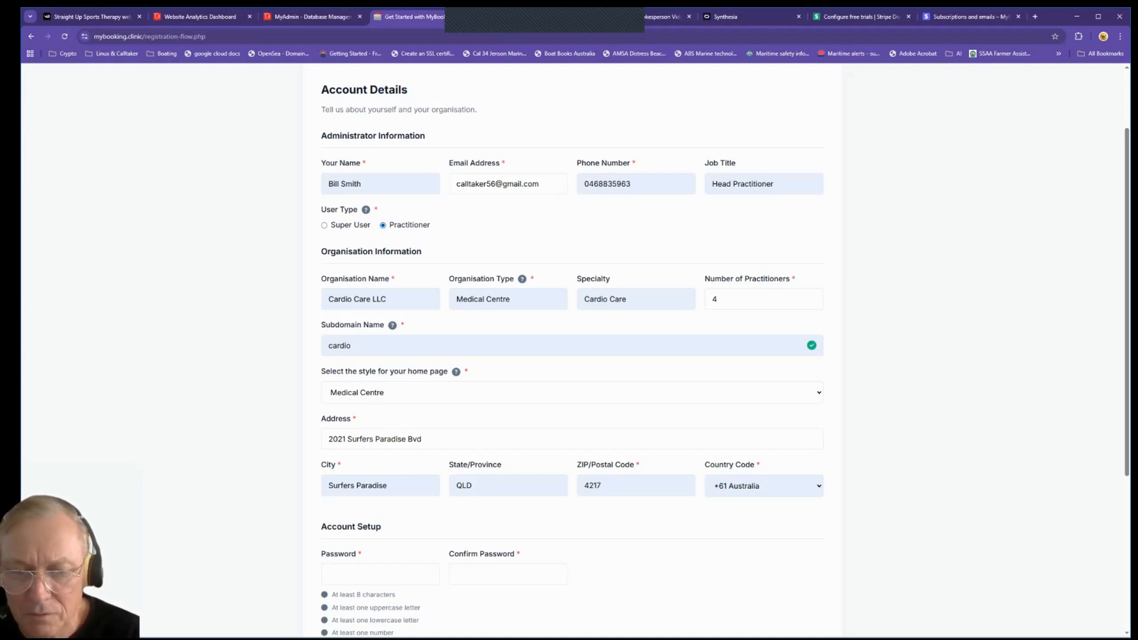
scroll(573, 350, "down", 2)
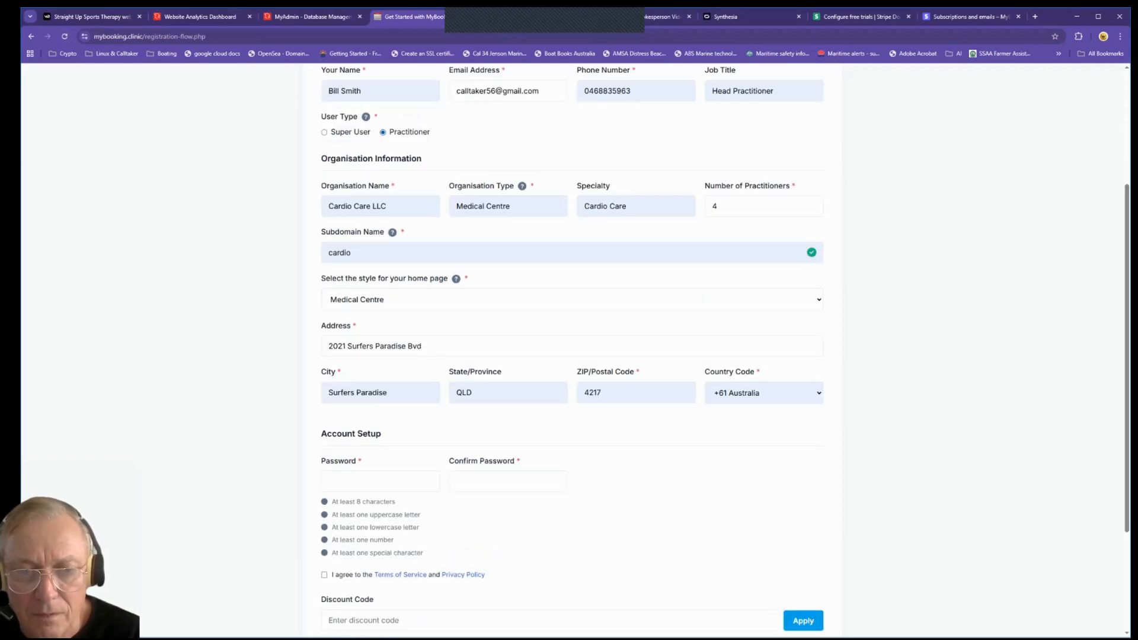
left_click(397, 480)
type("•••••••••")
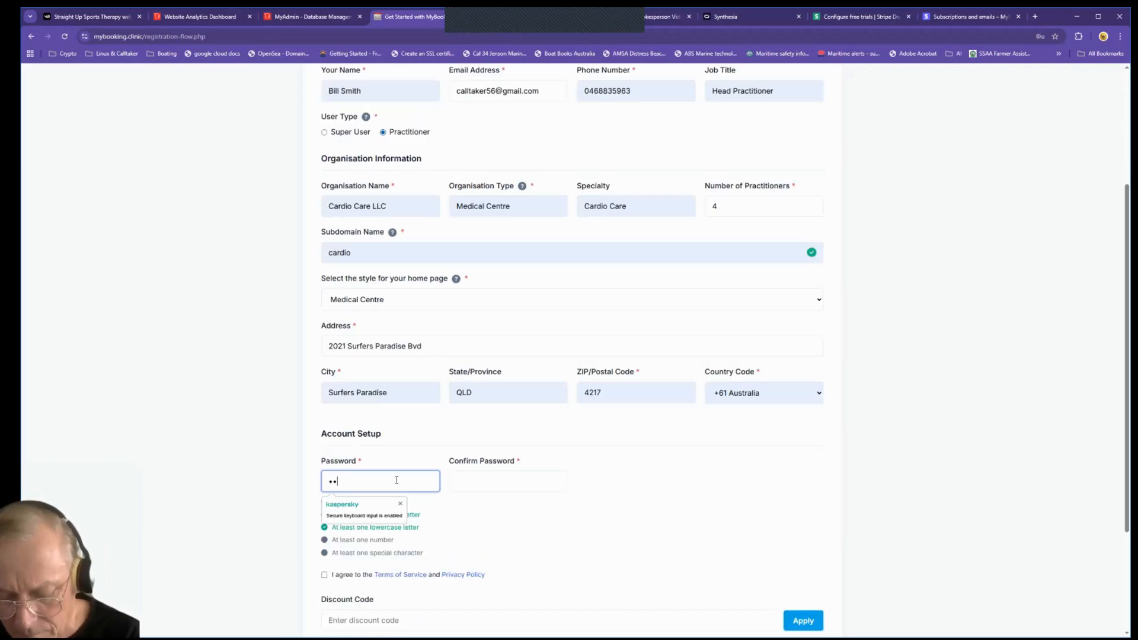
type("•••")
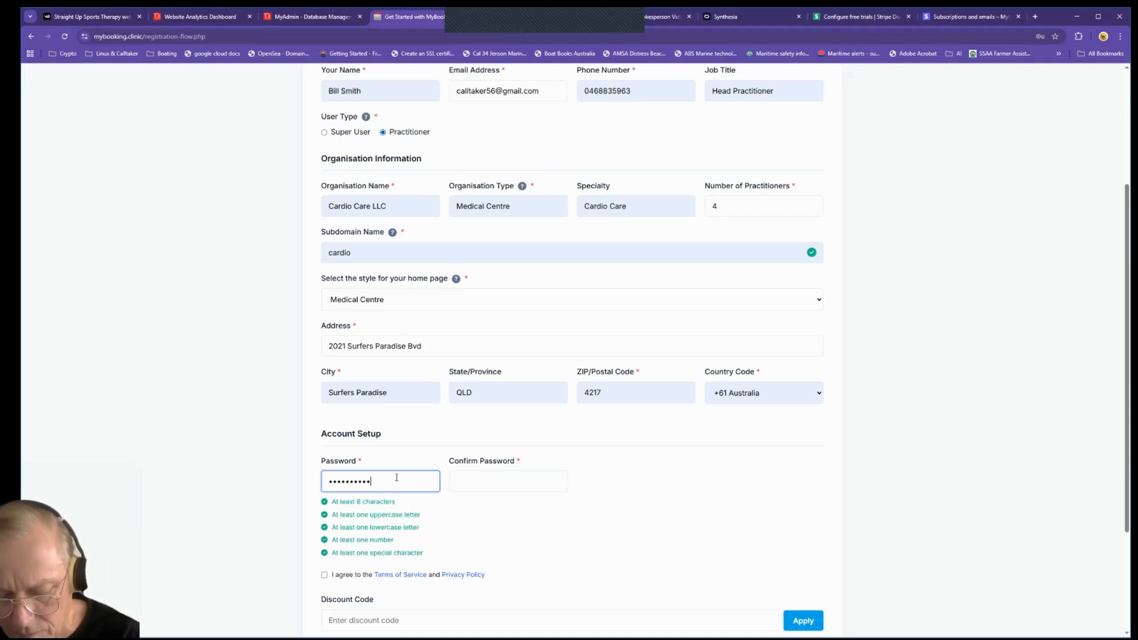
key("Tab")
type("••••••••••••")
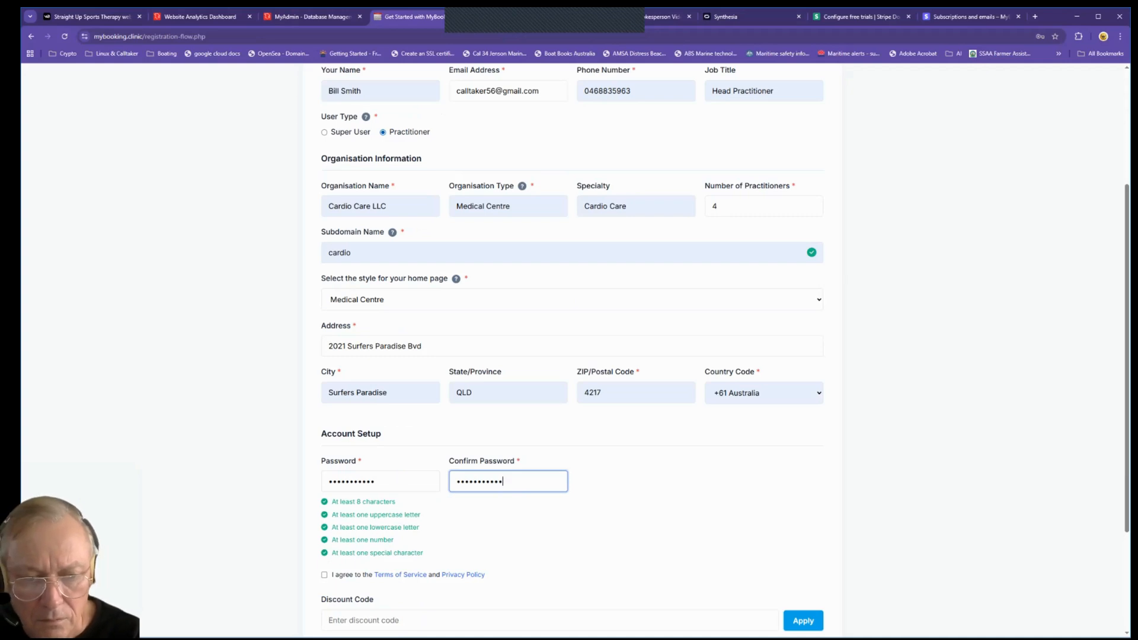
left_click(324, 574)
Step: Apply discount code FREE20 and highlight the $257/month amount due
scroll(438, 509, "down", 3)
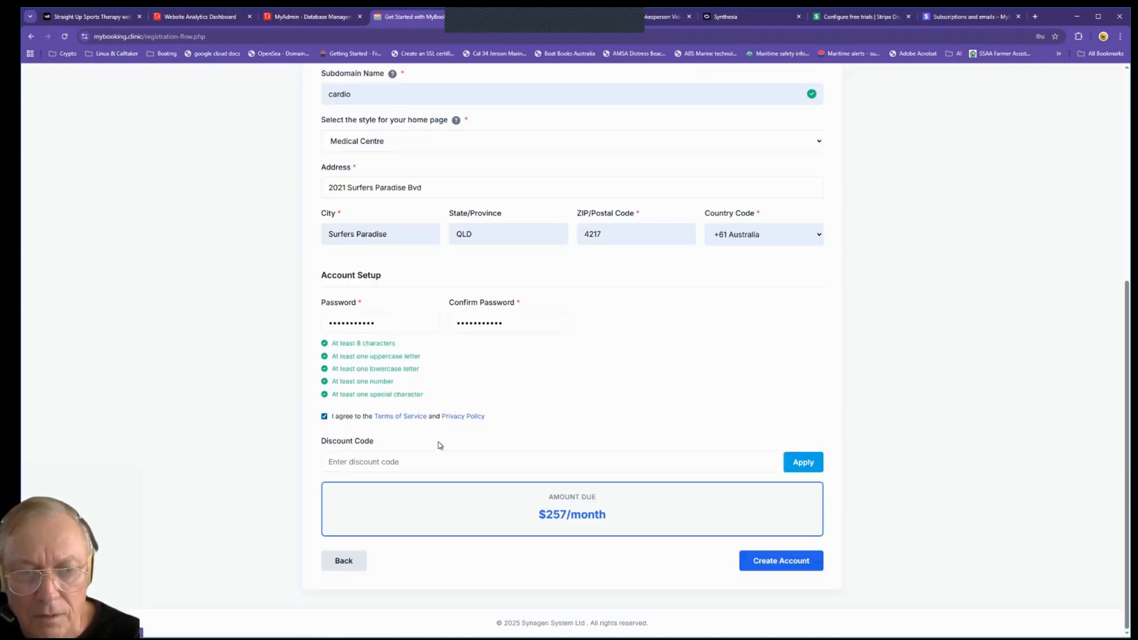
left_click(396, 462)
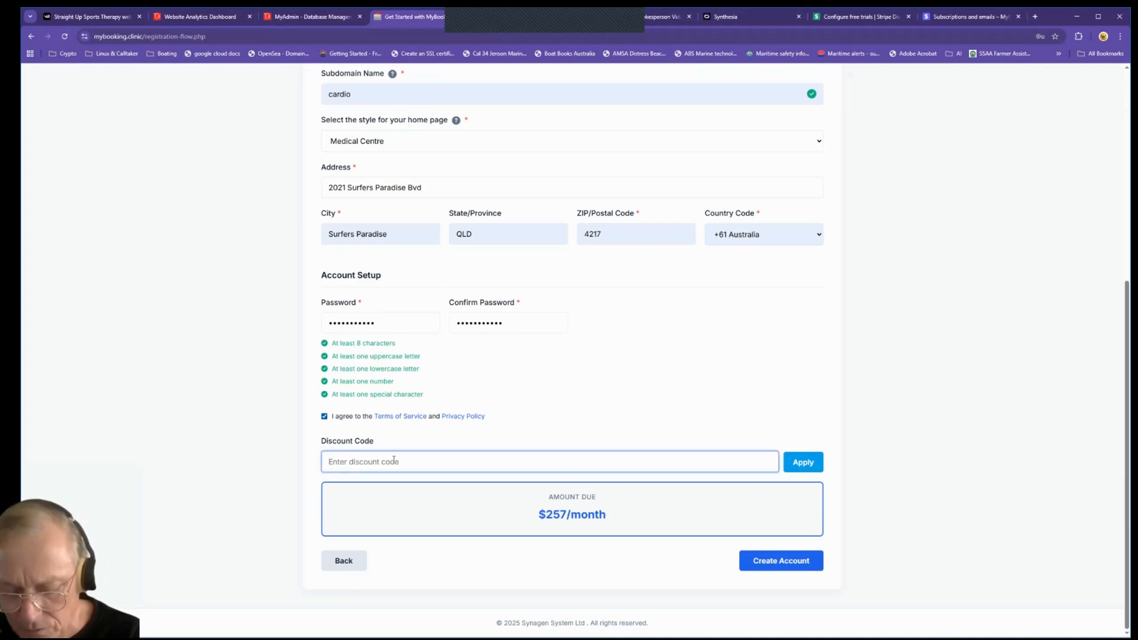
type("FREE")
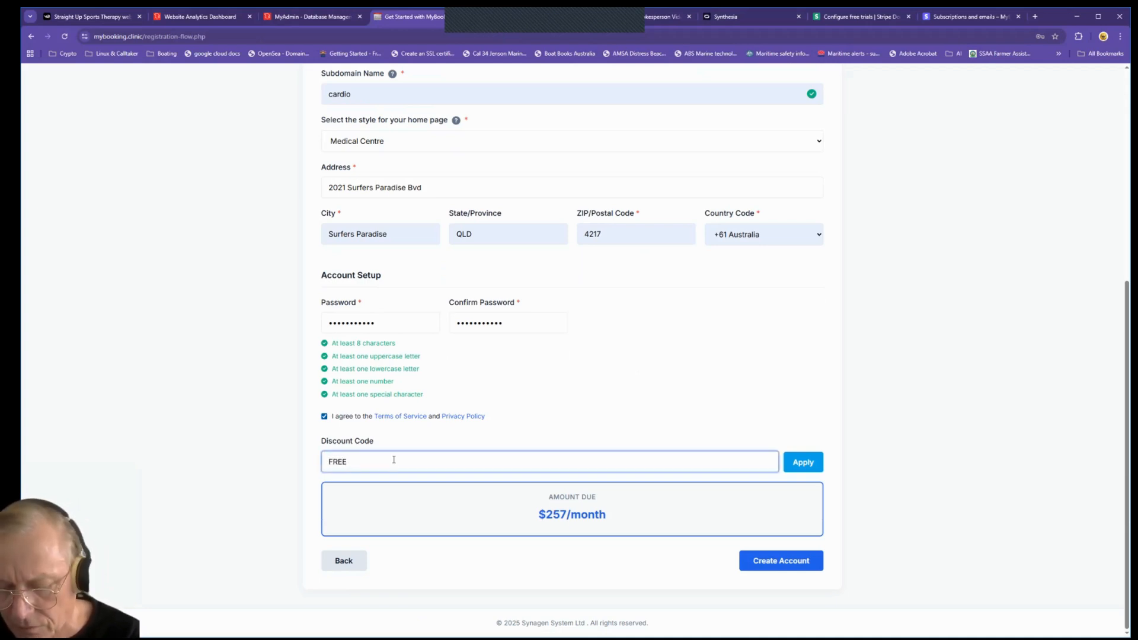
type("20")
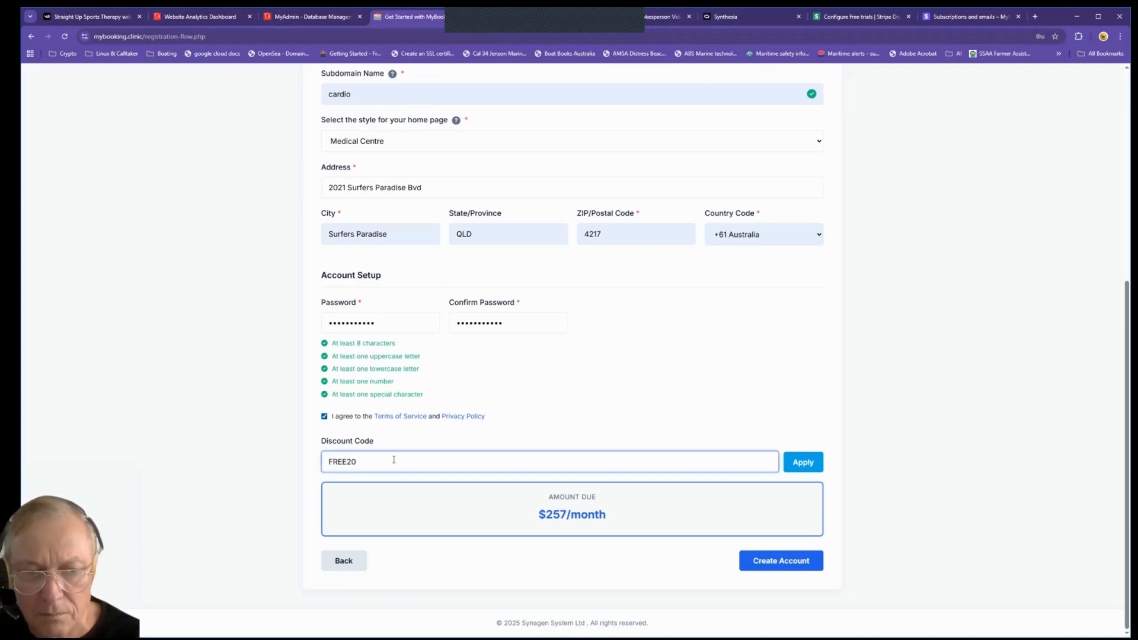
left_click(804, 462)
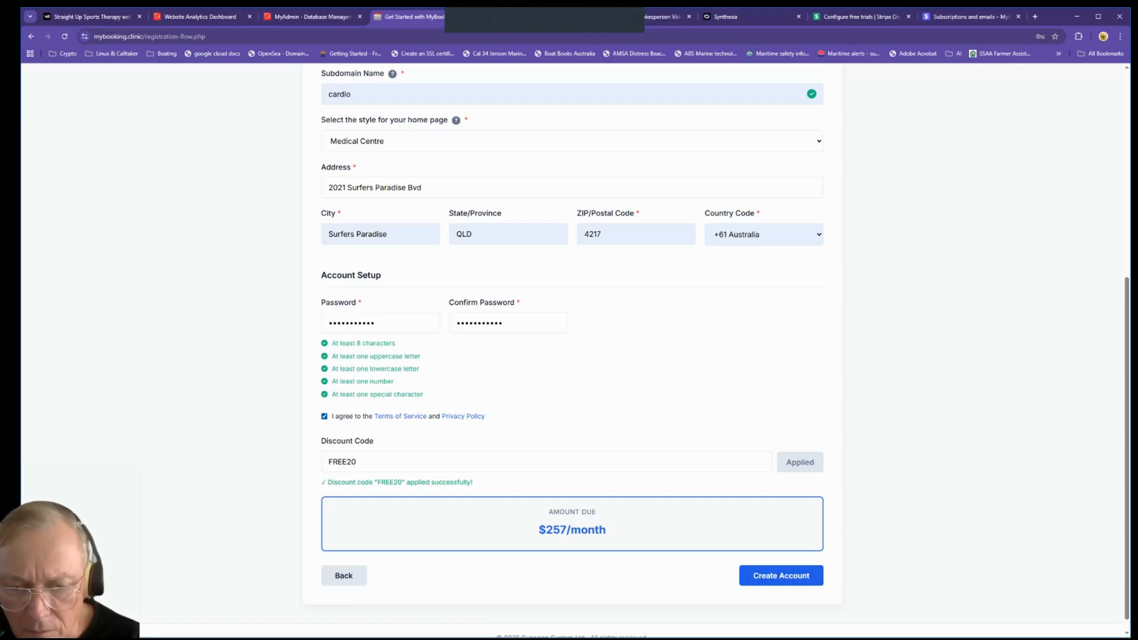
left_click_drag(567, 532, 546, 531)
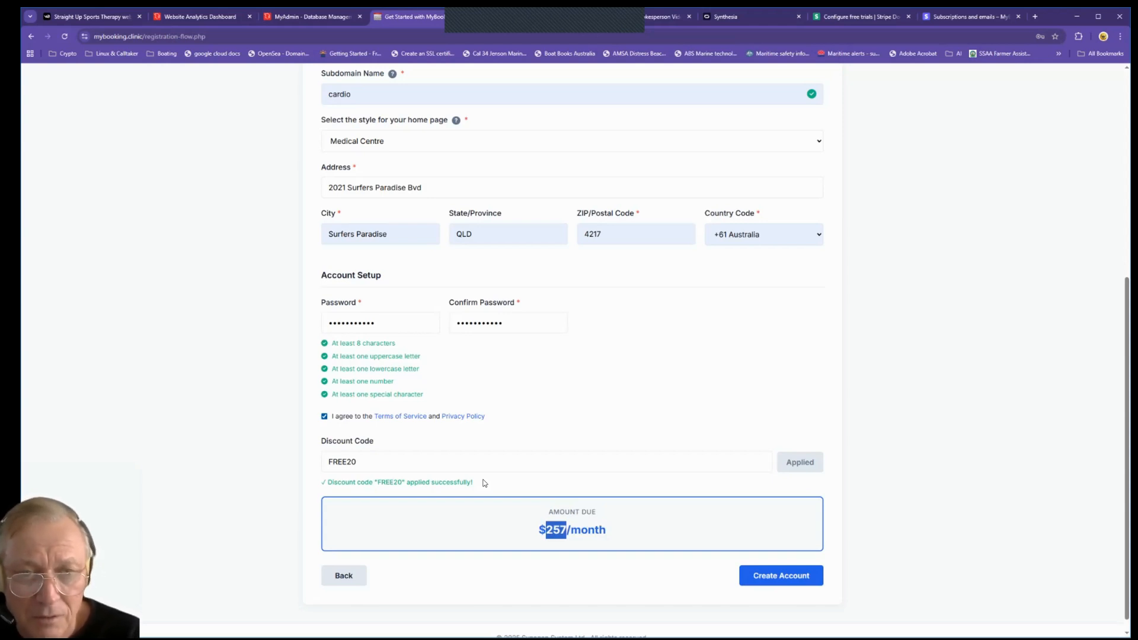
Step: Review the account details and create the Cardio Care LLC account
scroll(485, 355, "up", 4)
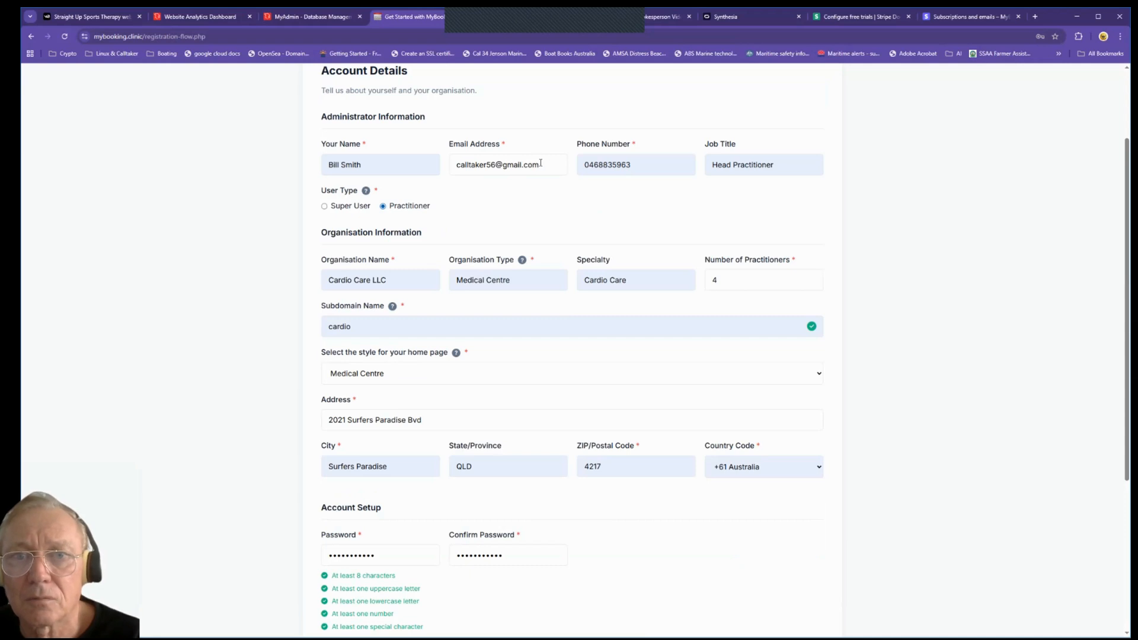
key("Tab")
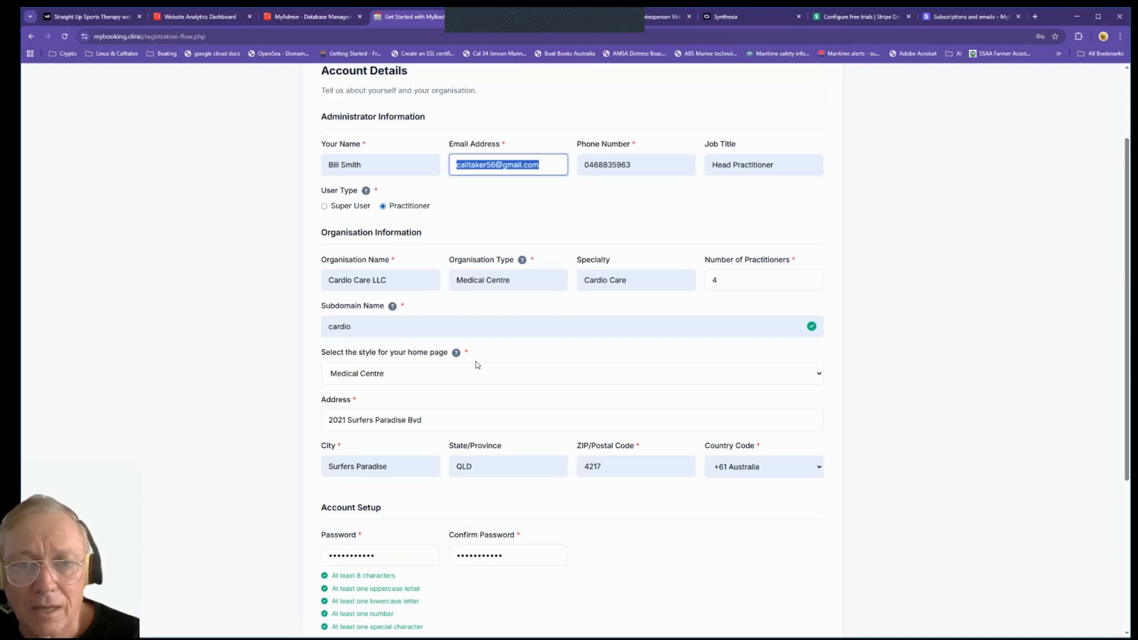
scroll(571, 491, "down", 3)
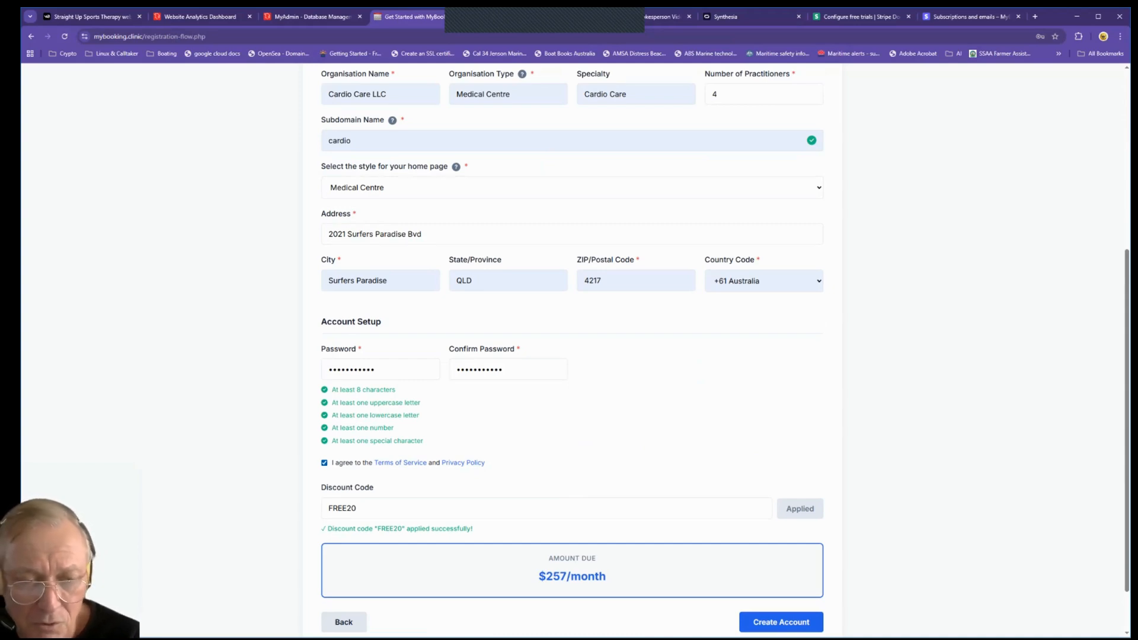
scroll(572, 350, "down", 1)
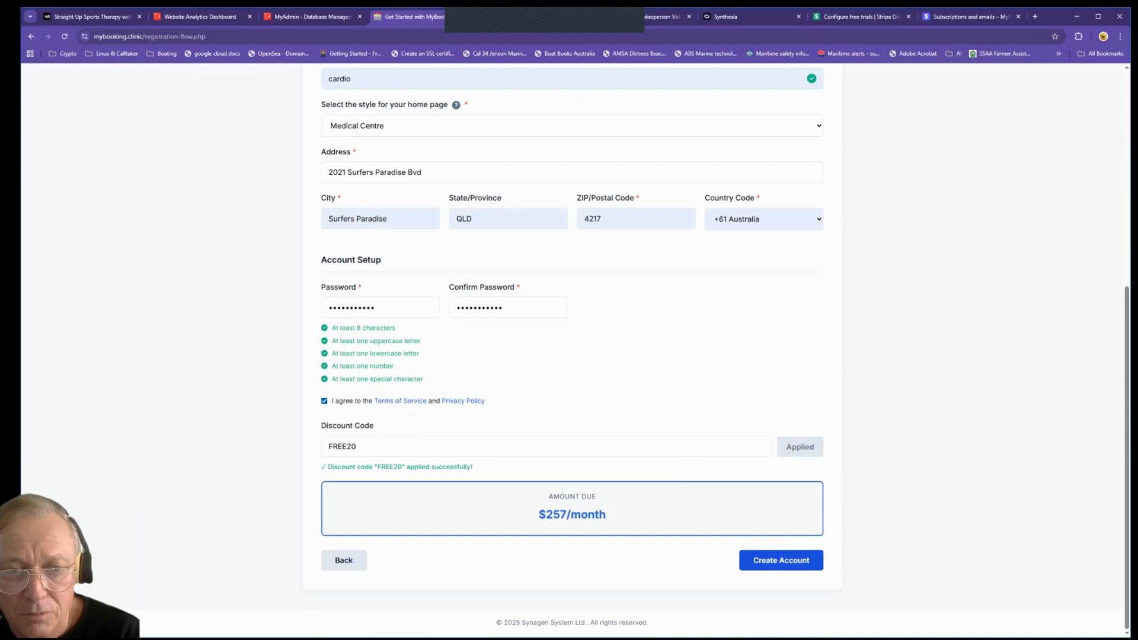
left_click(781, 561)
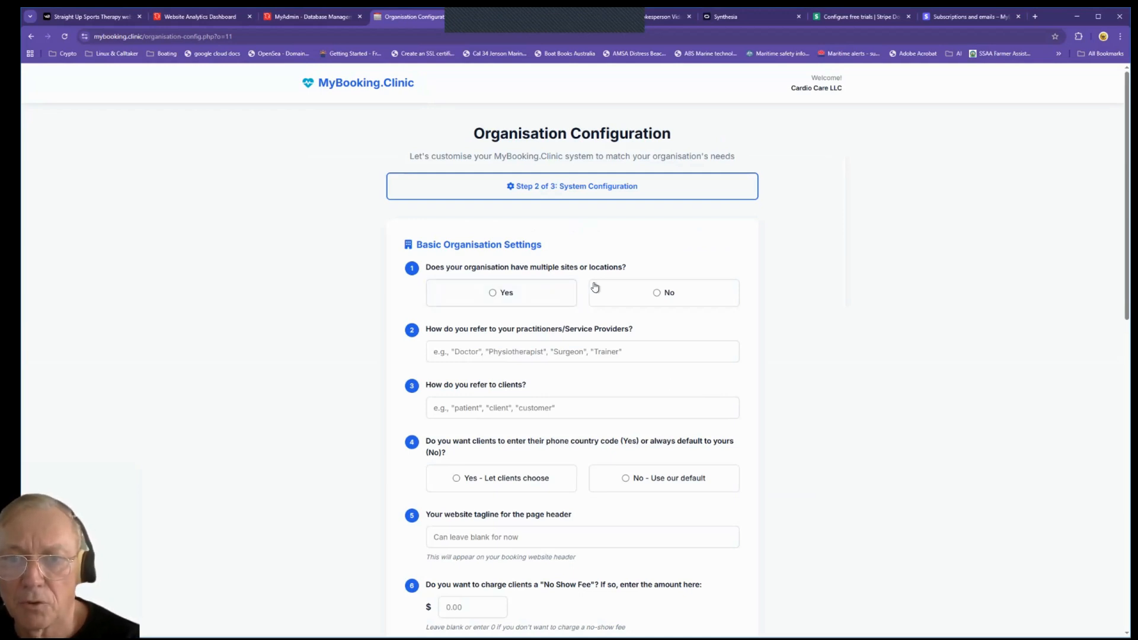
Step: Set a single site, practitioners called 'doctor', clients 'patient', and the default phone country code
left_click(655, 294)
left_click(511, 345)
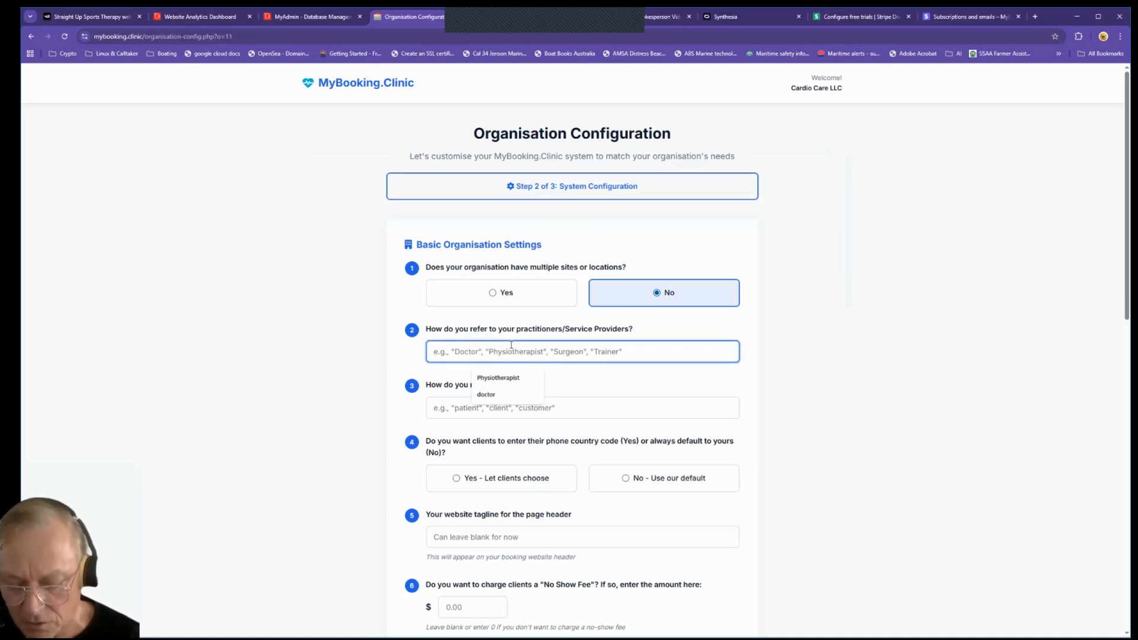
type("doctor")
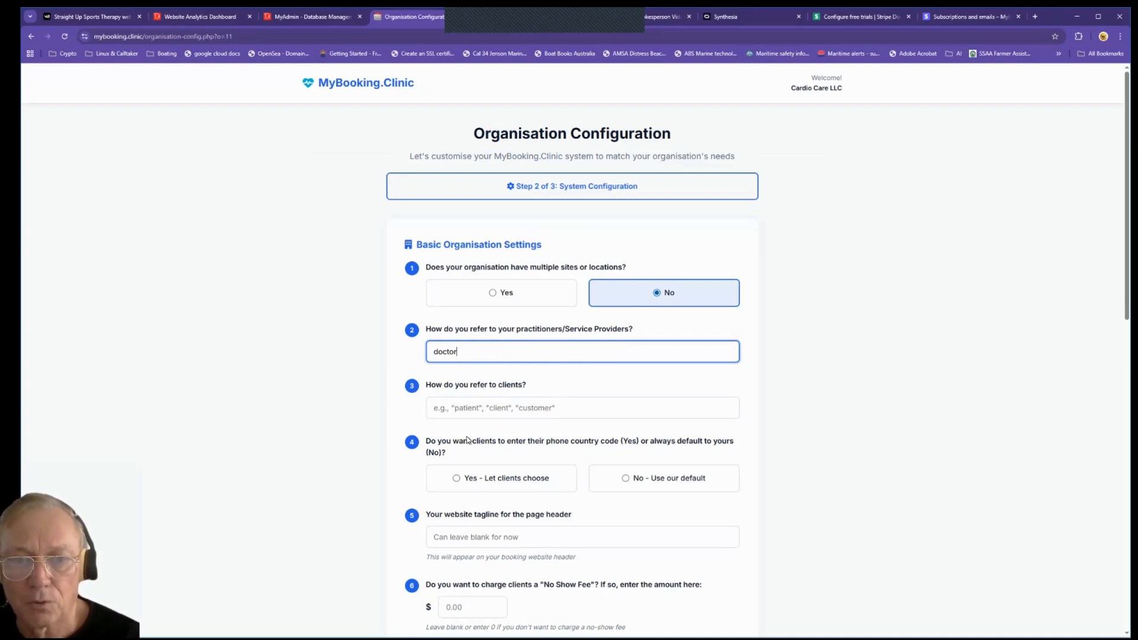
left_click(457, 408)
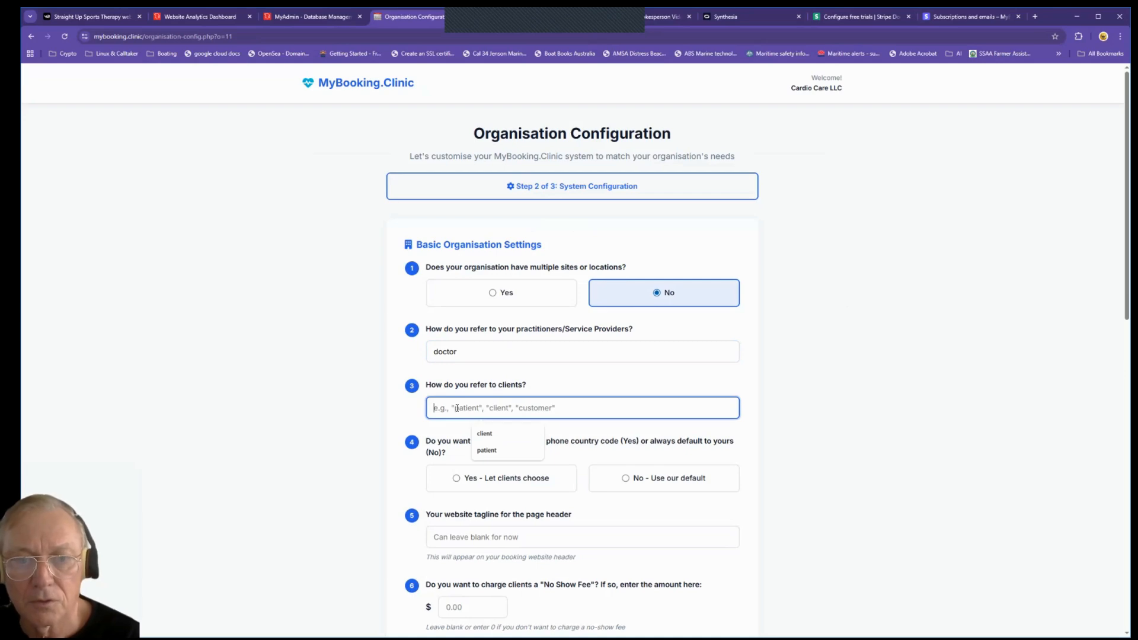
left_click(486, 451)
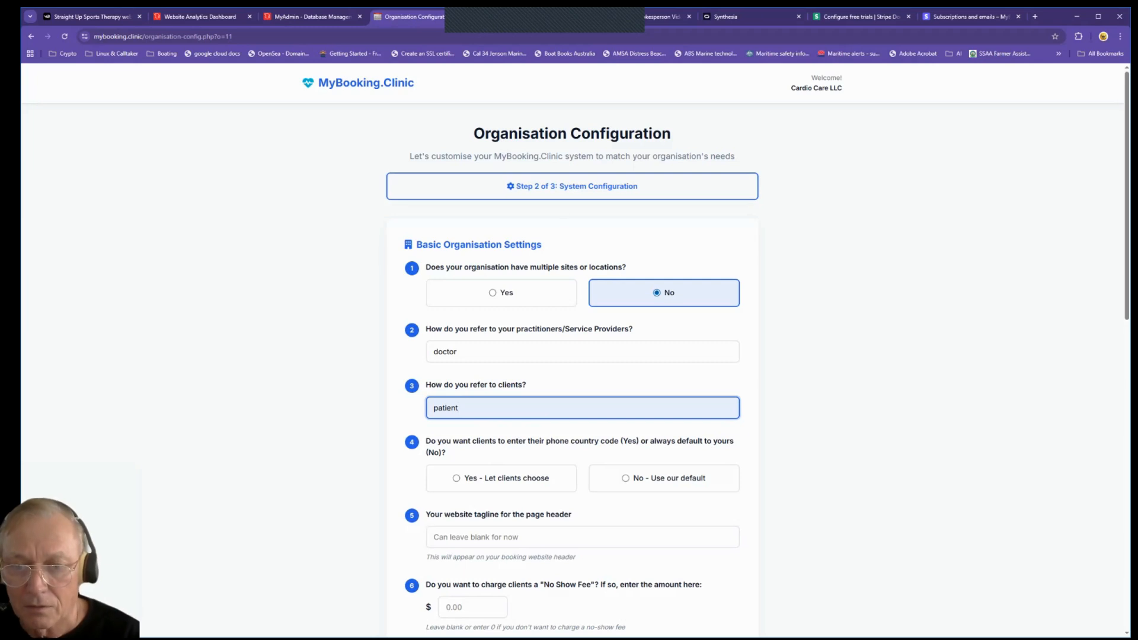
left_click(632, 478)
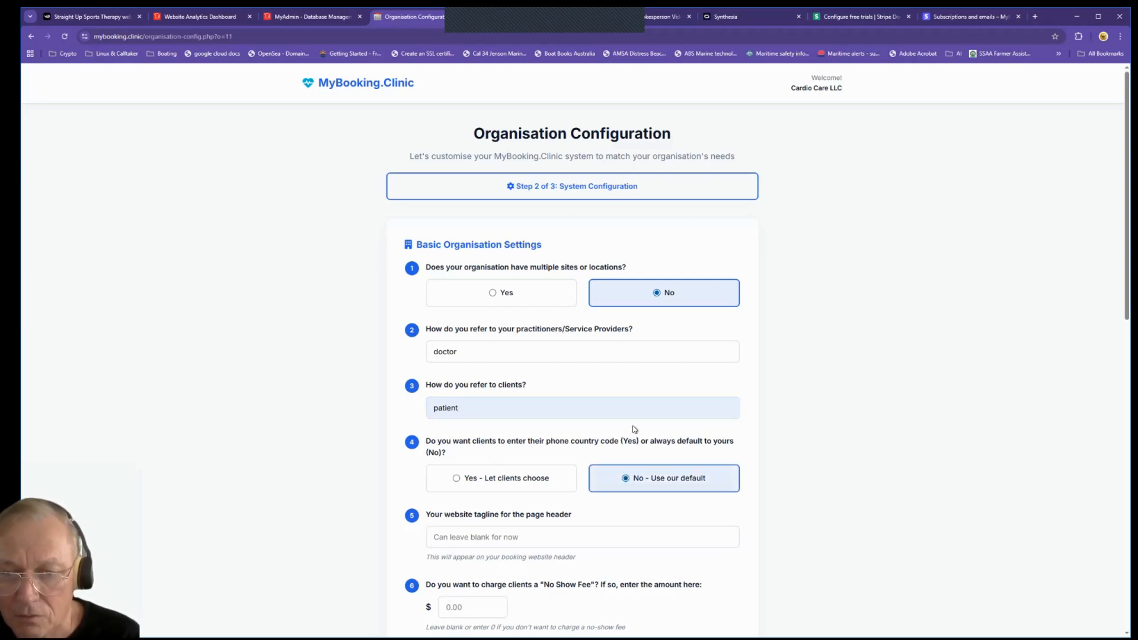
scroll(628, 434, "down", 2)
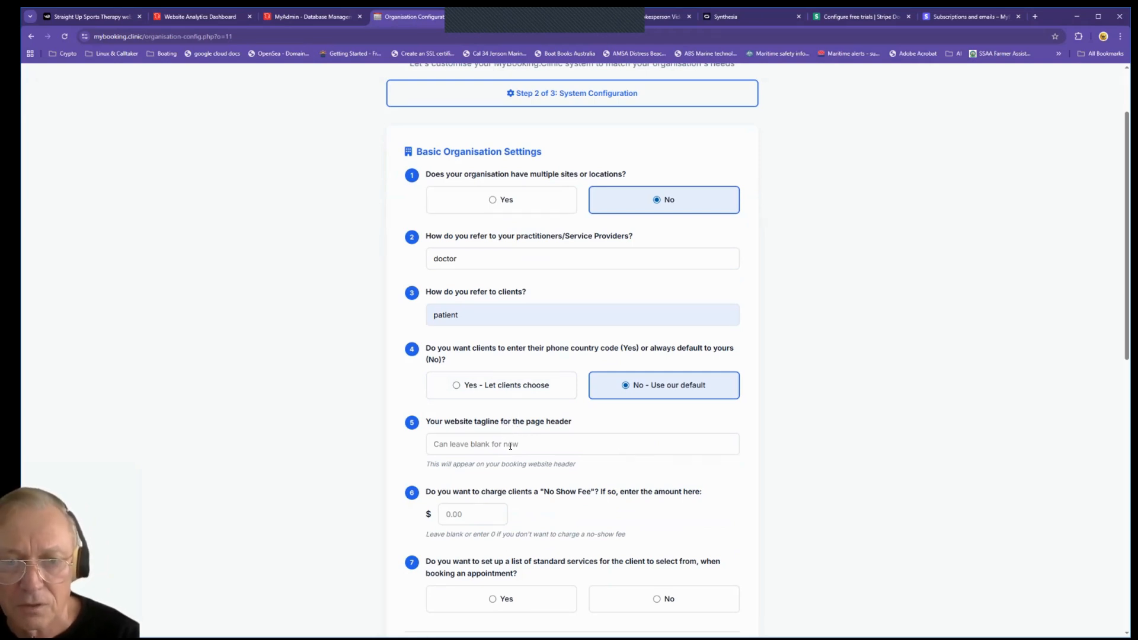
Step: Use the suggested tagline, replacing 'Superior' with 'Best' to read 'Best cardiac care in Texas'
left_click(511, 447)
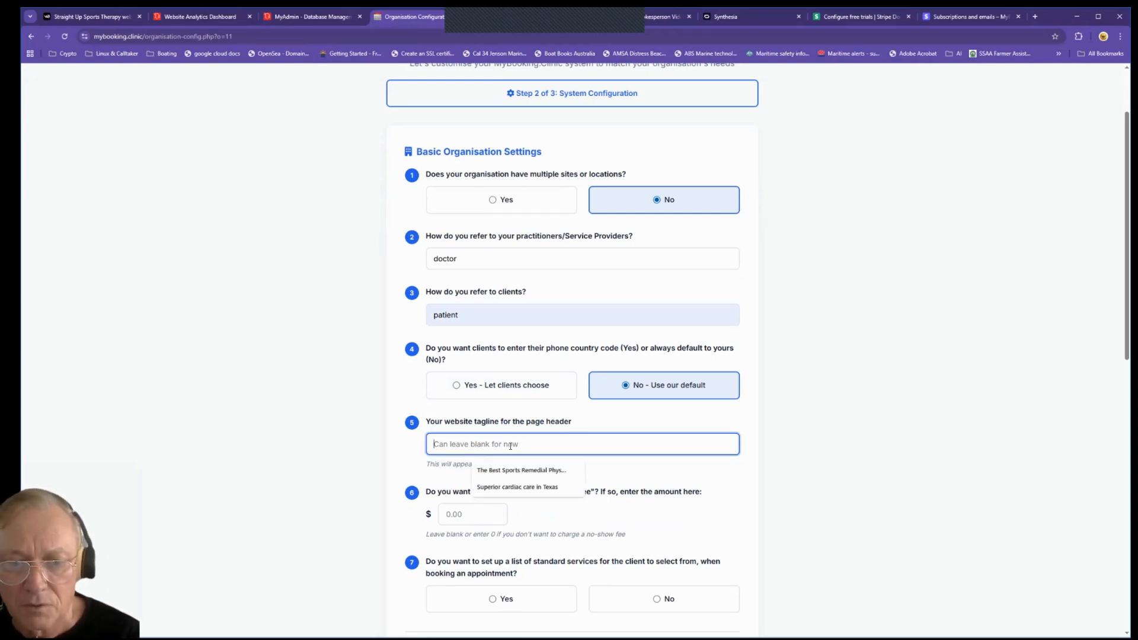
left_click(511, 487)
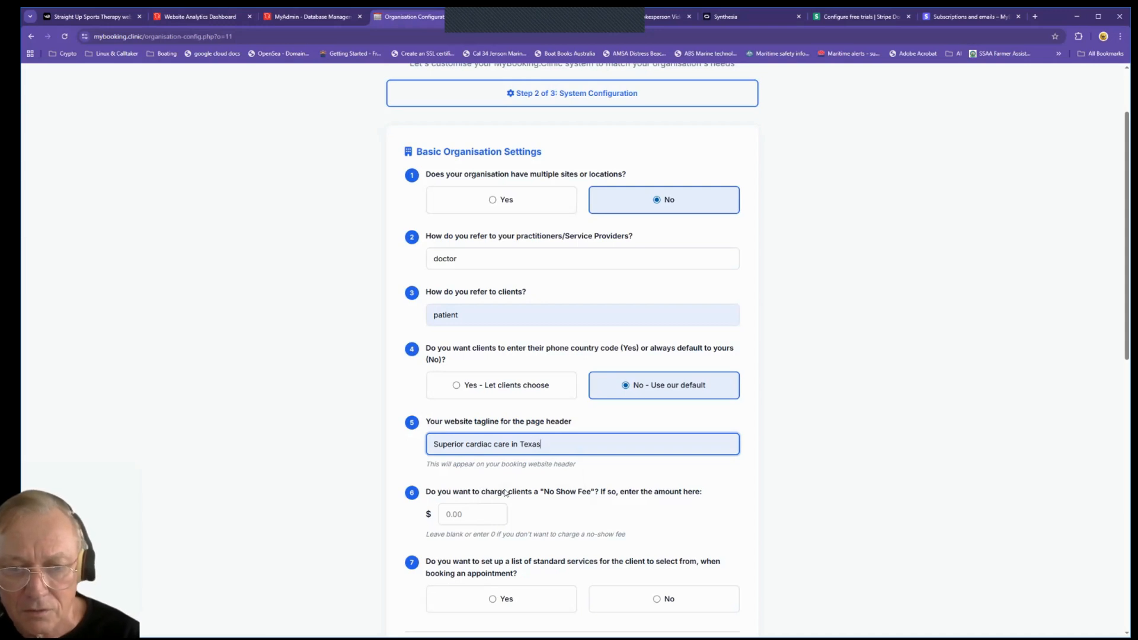
left_click(462, 444)
key("BackSpace")
key("BackSpace")
key("BackSpace")
key("BackSpace")
key("BackSpace")
key("BackSpace")
key("BackSpace")
key("Delete")
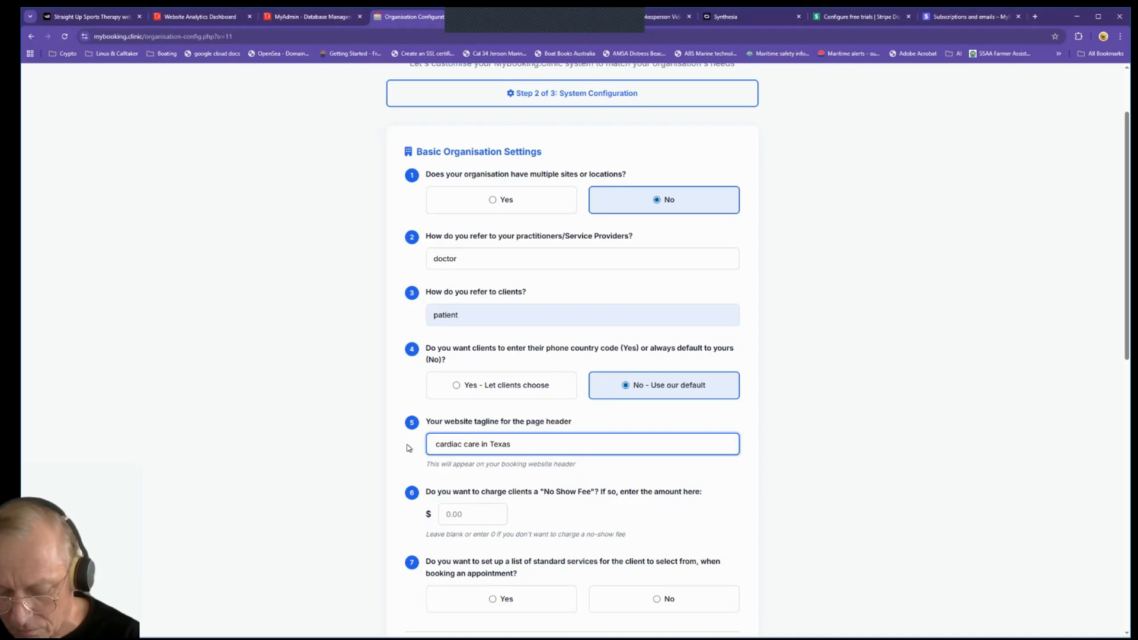
type("Best")
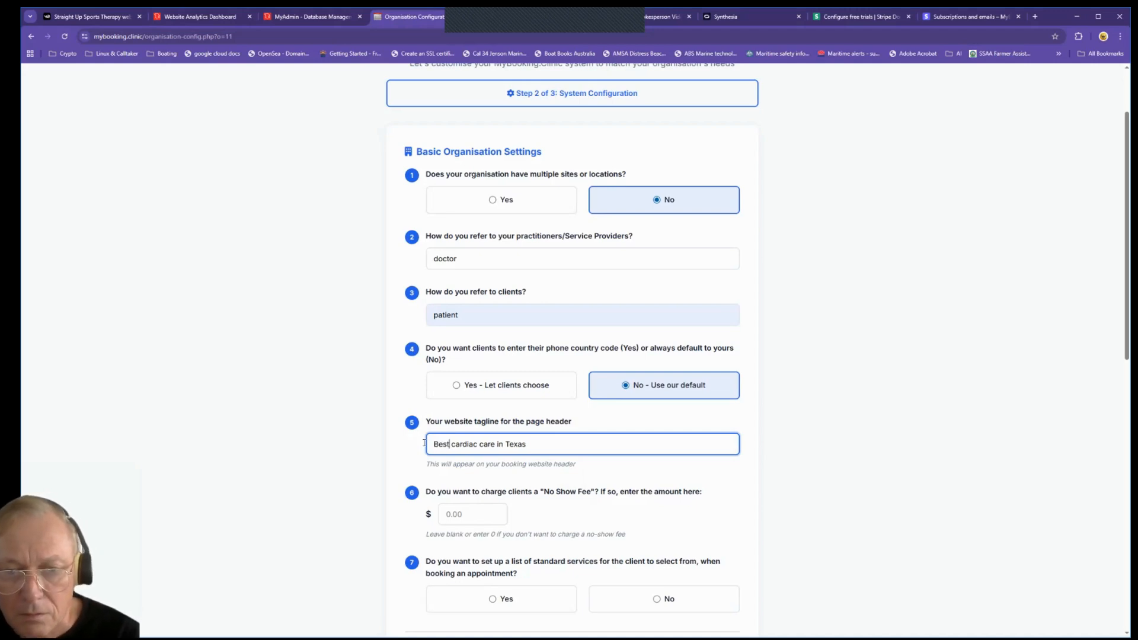
scroll(557, 422, "down", 2)
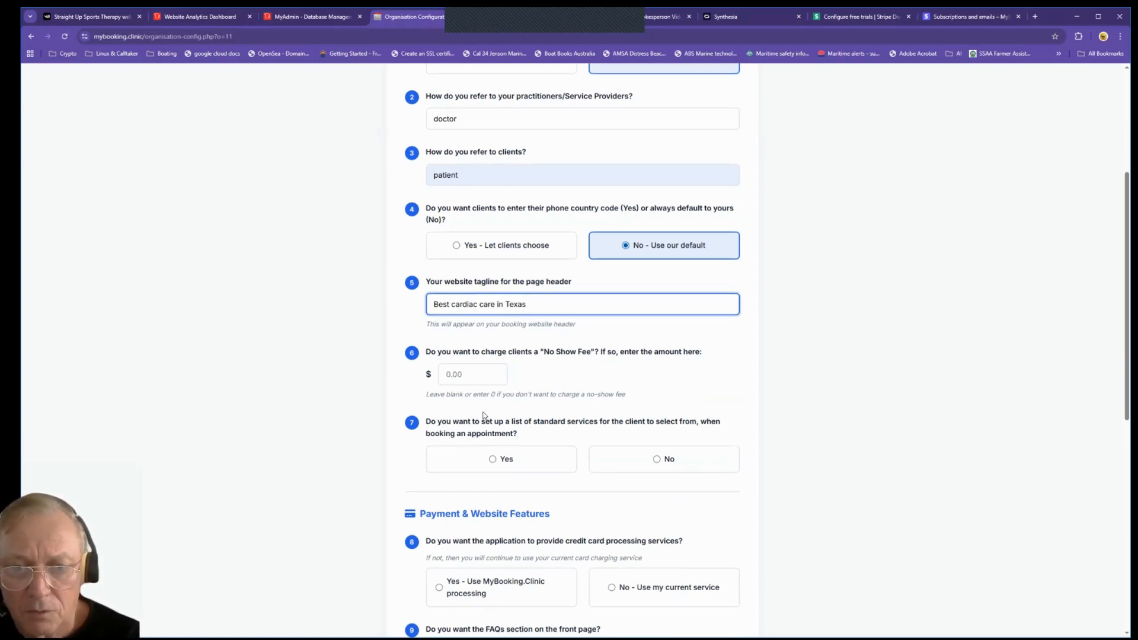
scroll(483, 355, "down", 3)
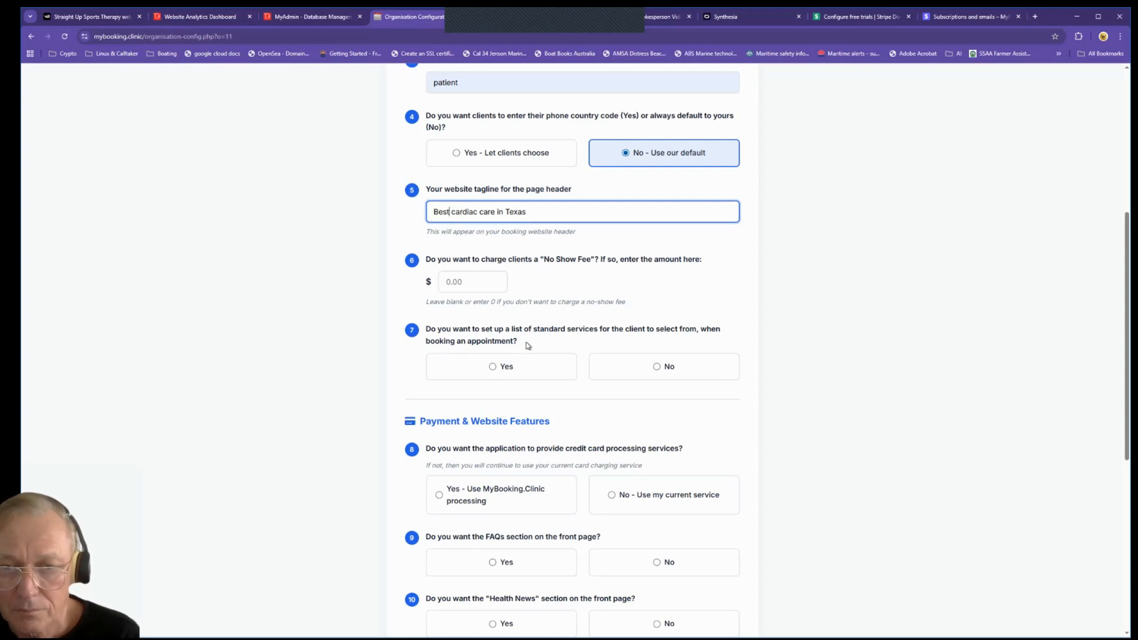
Step: Decline a standard services list, keep own card processing, and show FAQs and Health News
left_click(593, 362)
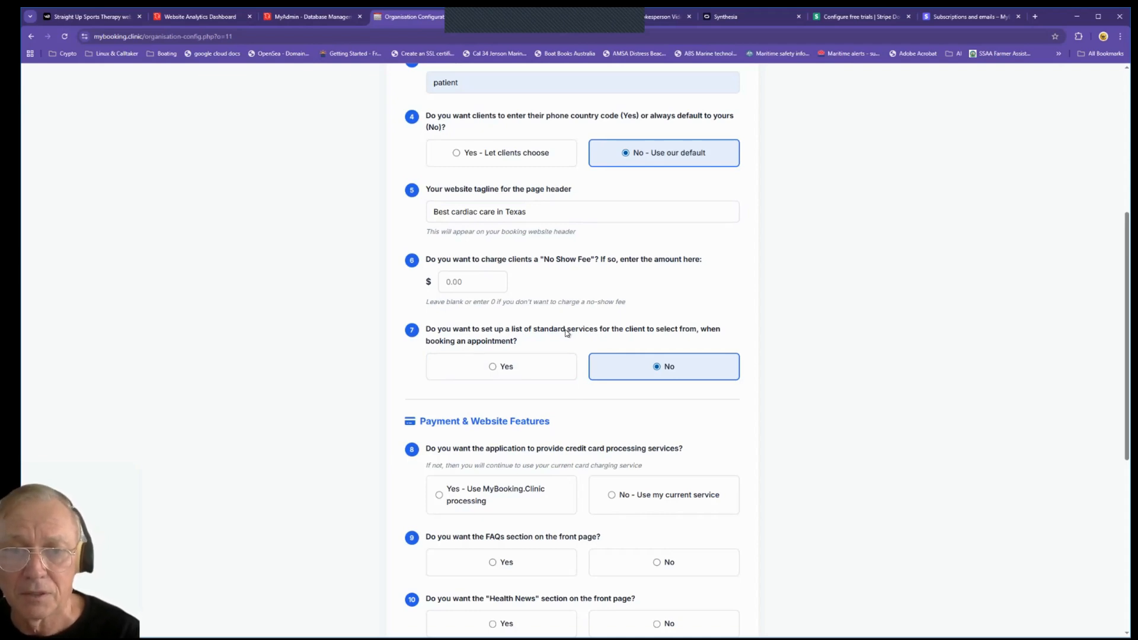
scroll(596, 468, "down", 4)
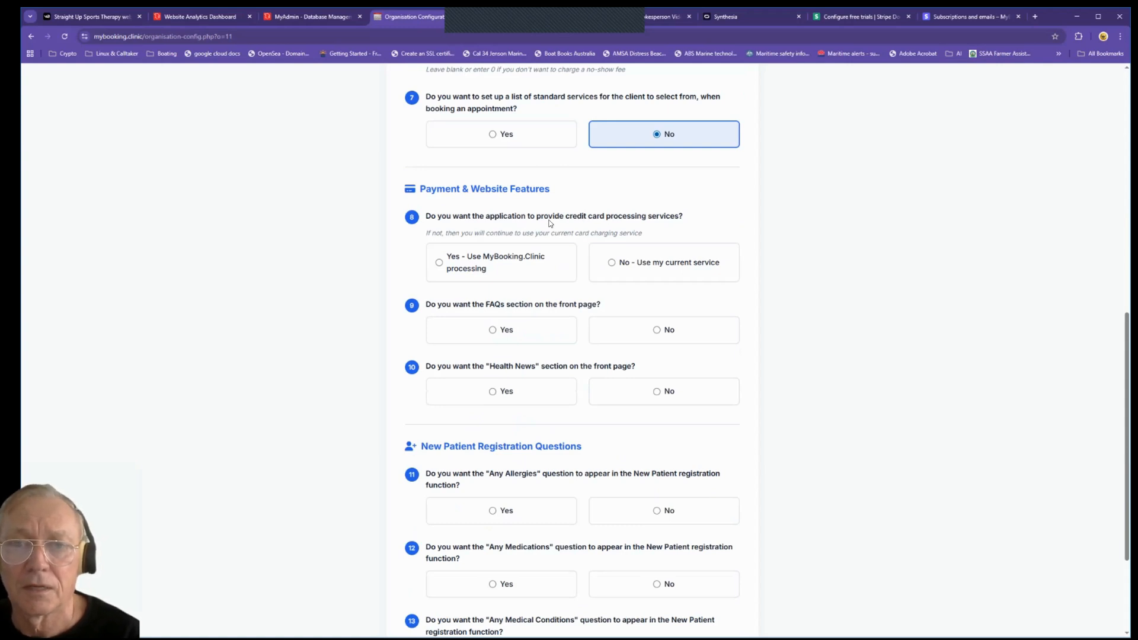
left_click(613, 264)
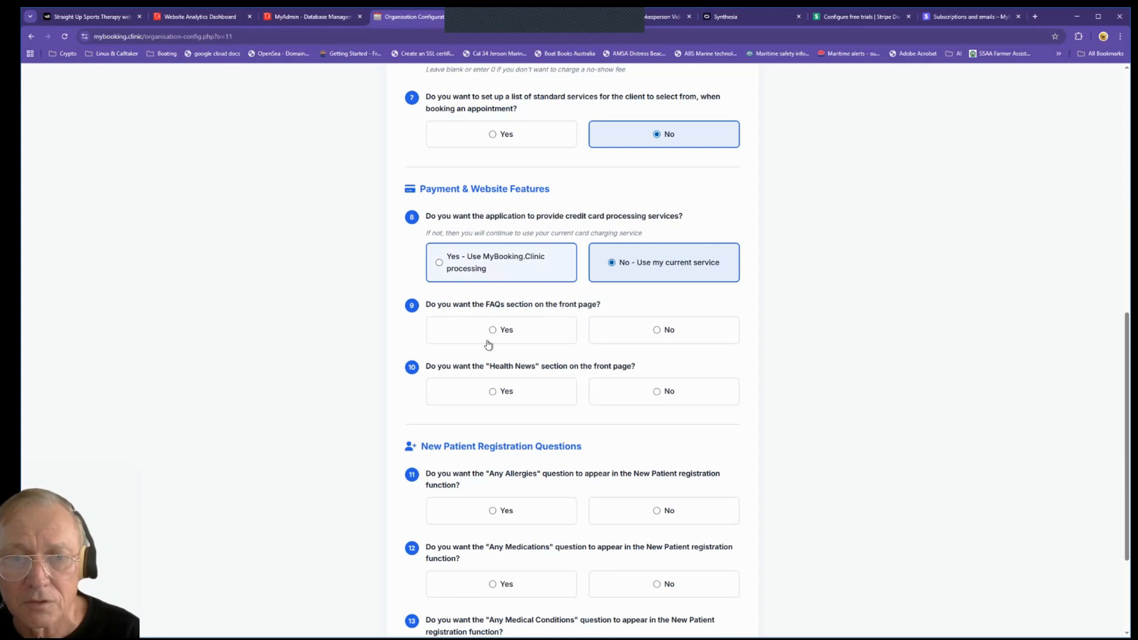
left_click(519, 331)
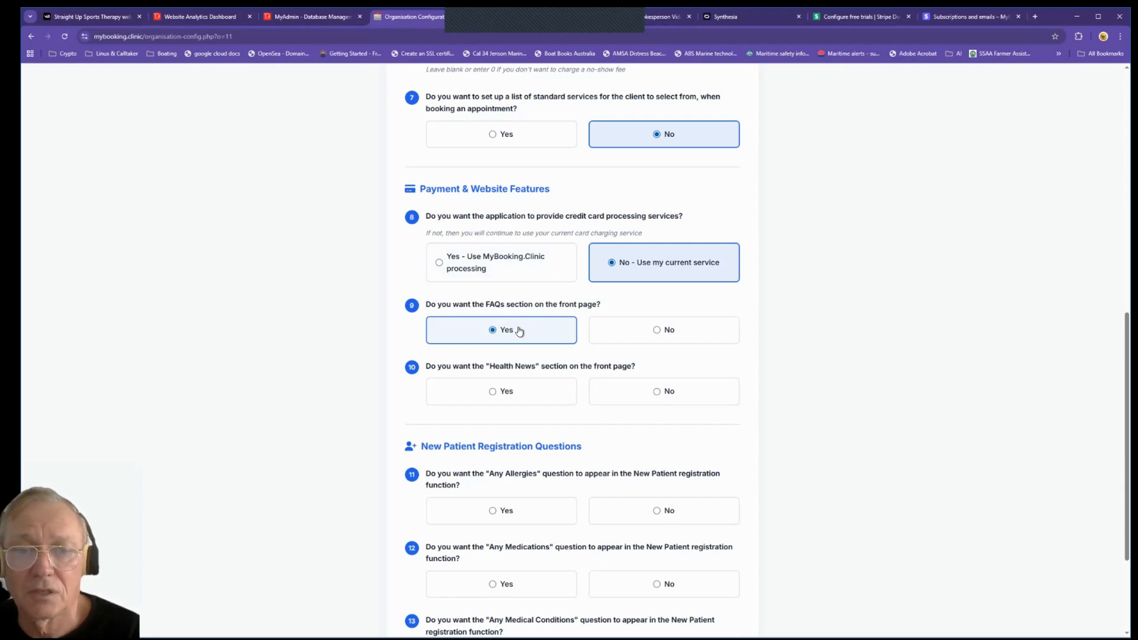
left_click(510, 390)
Step: Ask new patients about allergies, medications and medical conditions, and complete the configuration
scroll(627, 473, "down", 3)
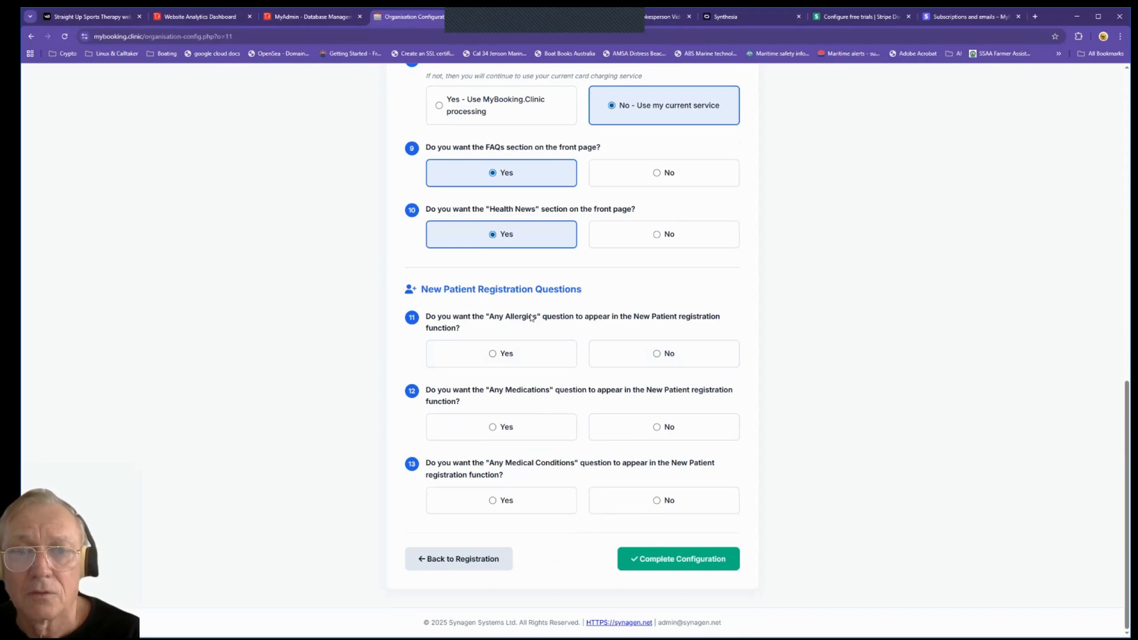
left_click(498, 352)
left_click(497, 427)
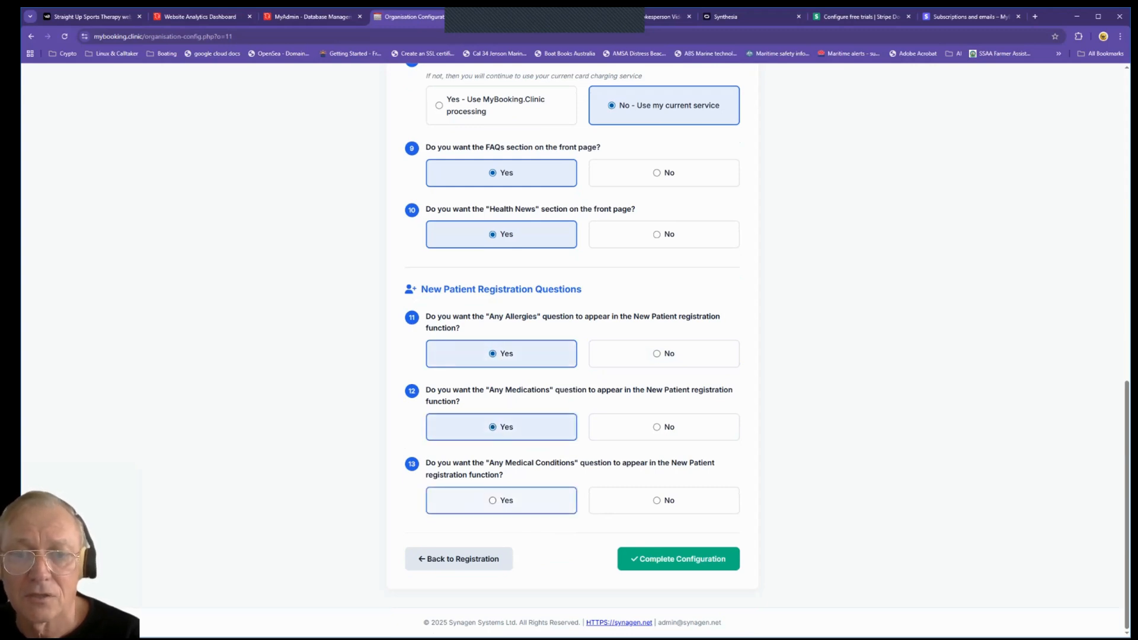
left_click(498, 501)
left_click(678, 559)
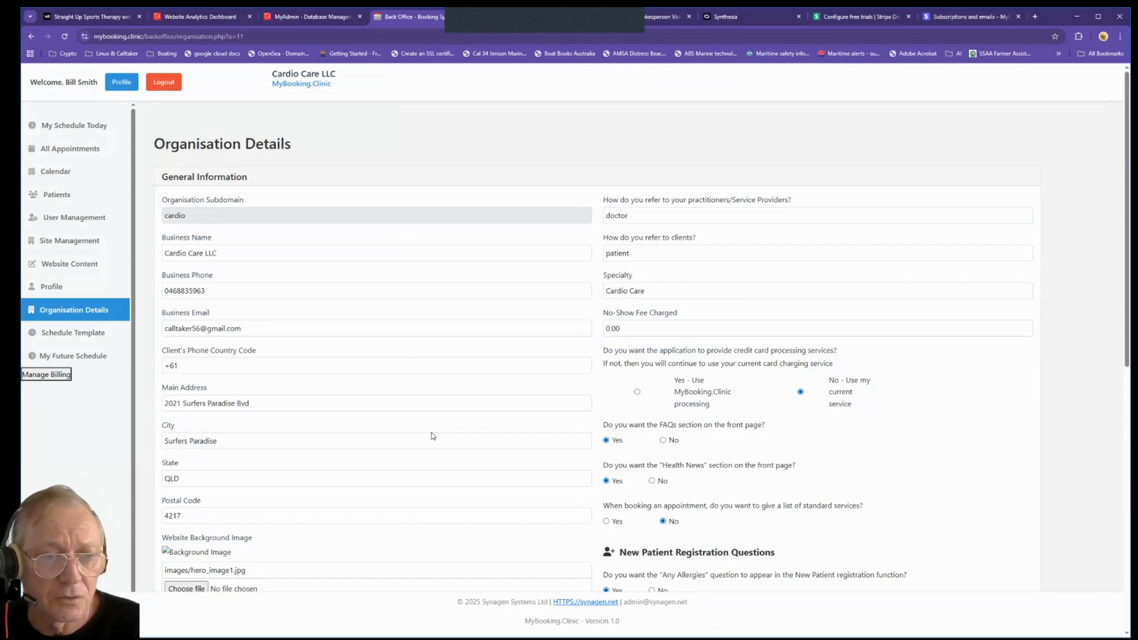
Step: Save the Cardio Care LLC organisation details and confirm the update
scroll(432, 436, "down", 2)
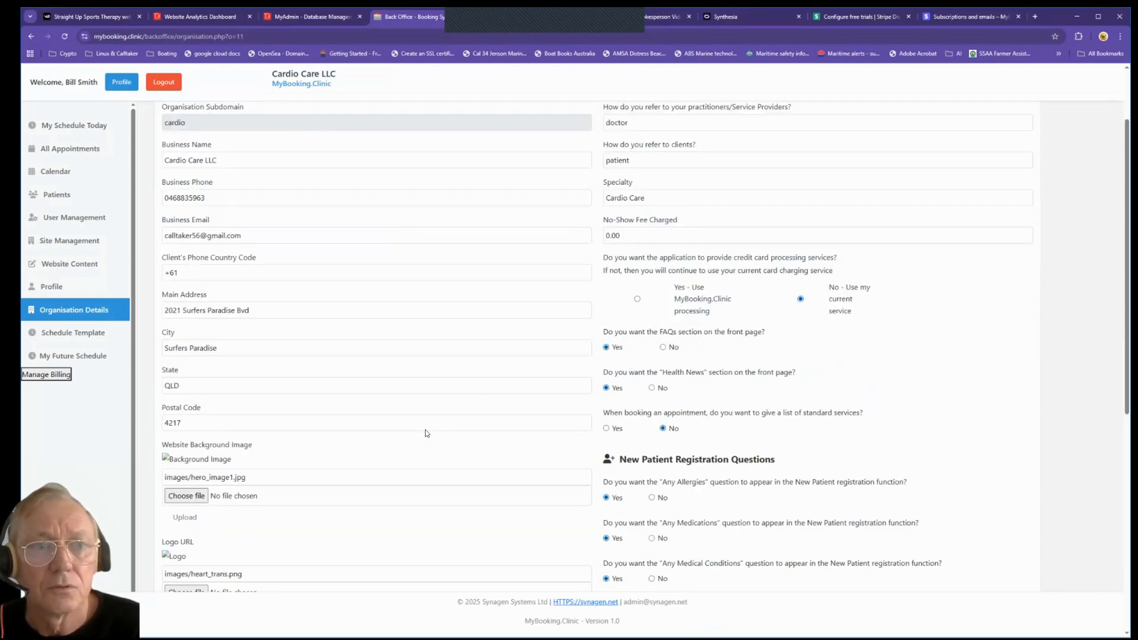
scroll(425, 430, "up", 1)
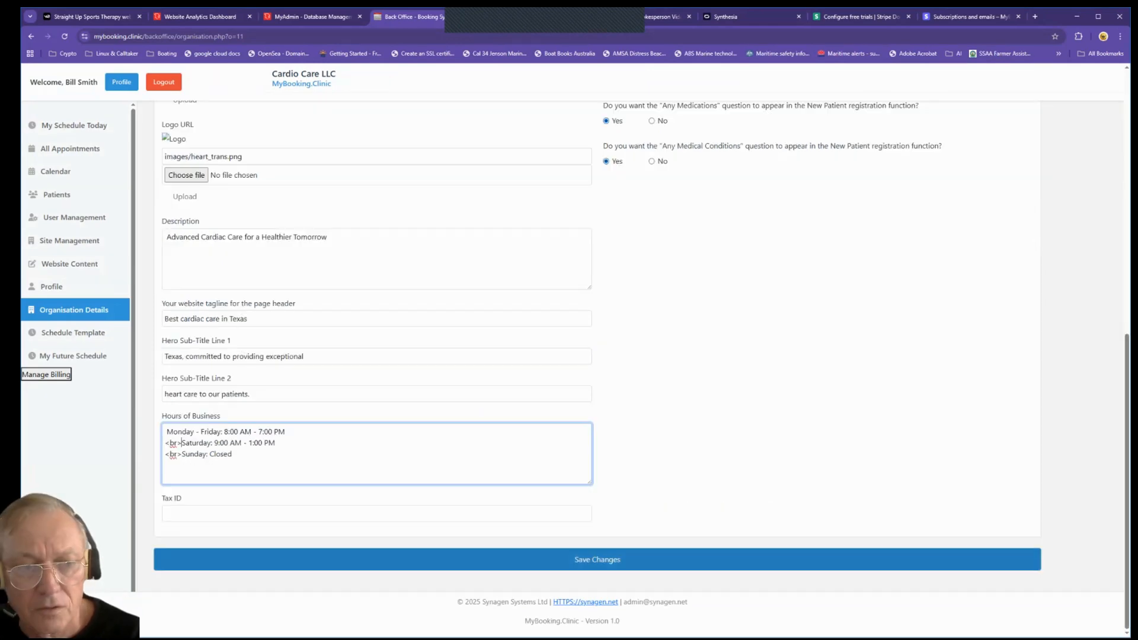
left_click(597, 559)
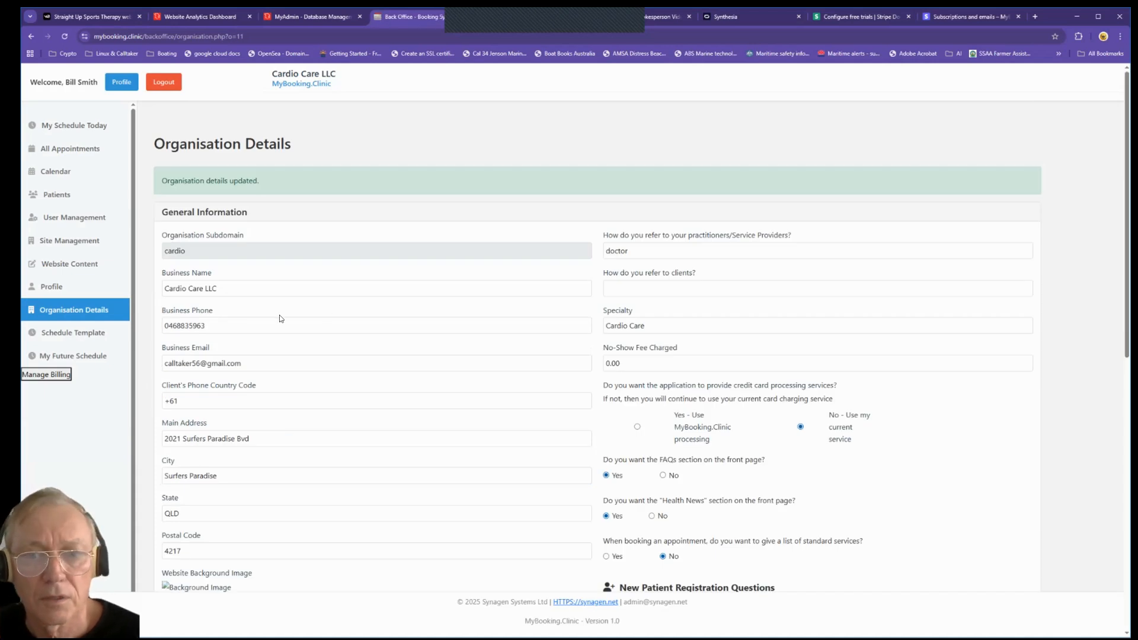
left_click(52, 288)
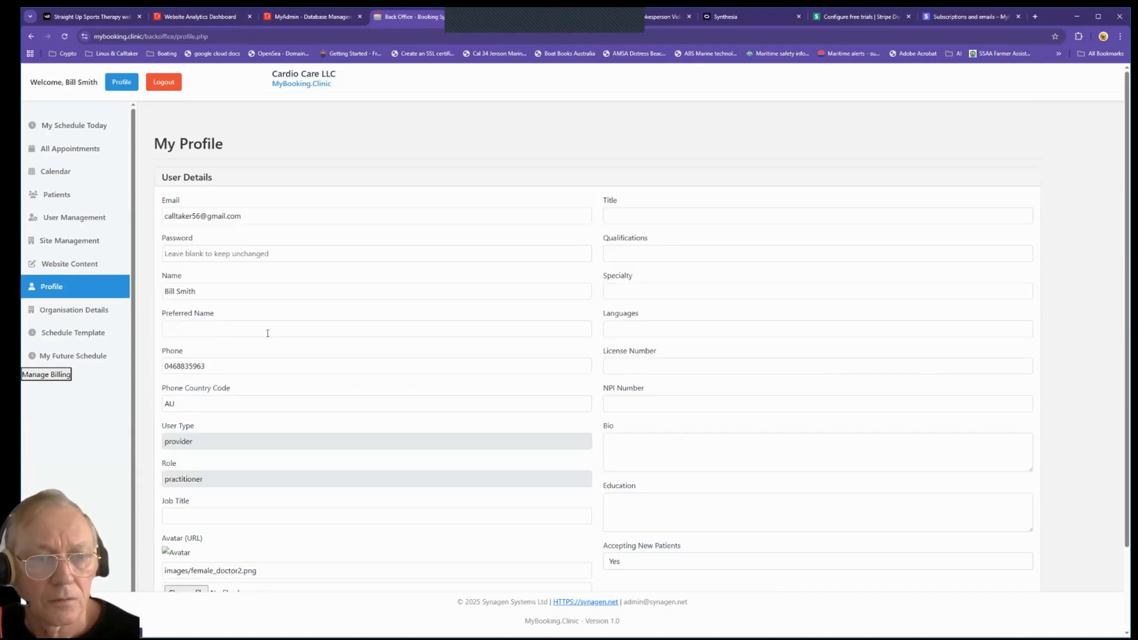
Step: Upload avatar_12.jpg as the profile picture and acknowledge the upload confirmation
scroll(597, 355, "down", 2)
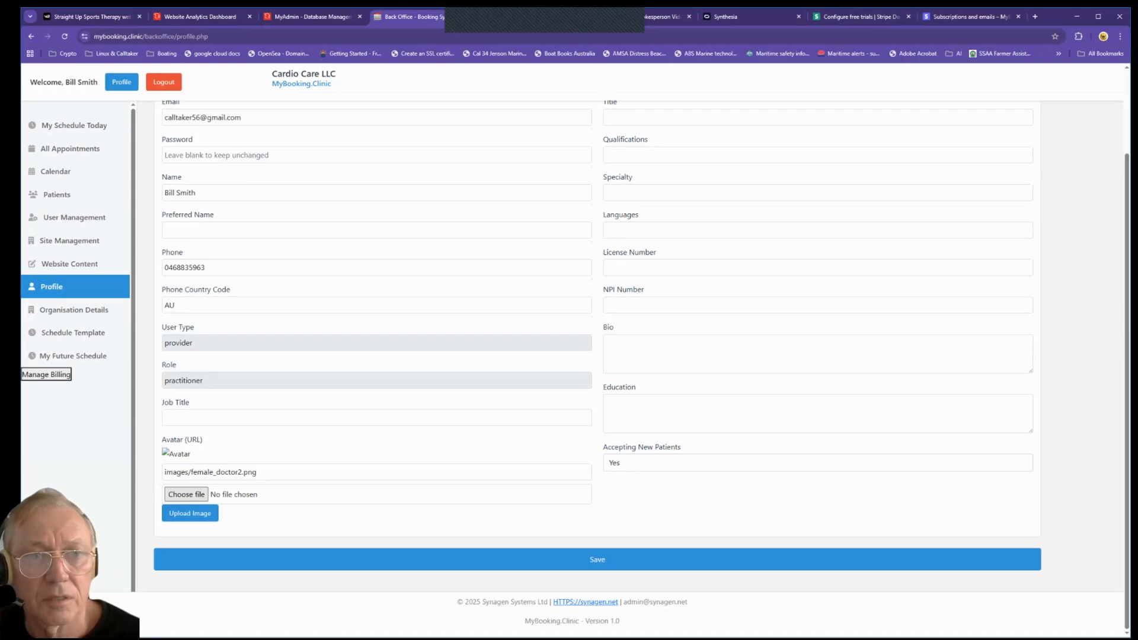
left_click(186, 494)
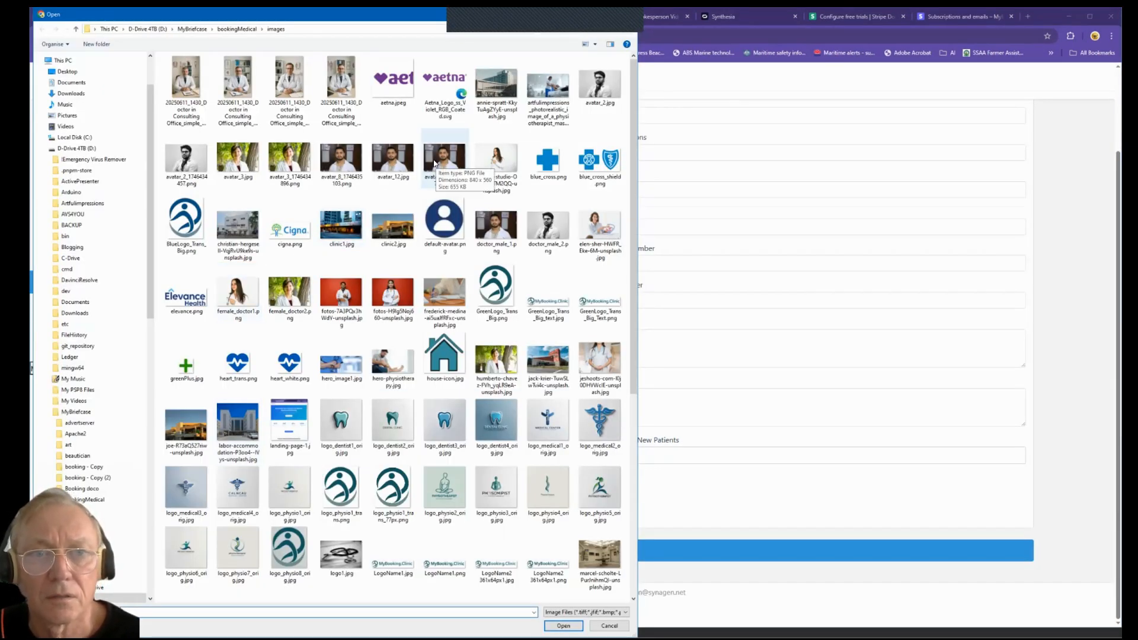
left_click(382, 160)
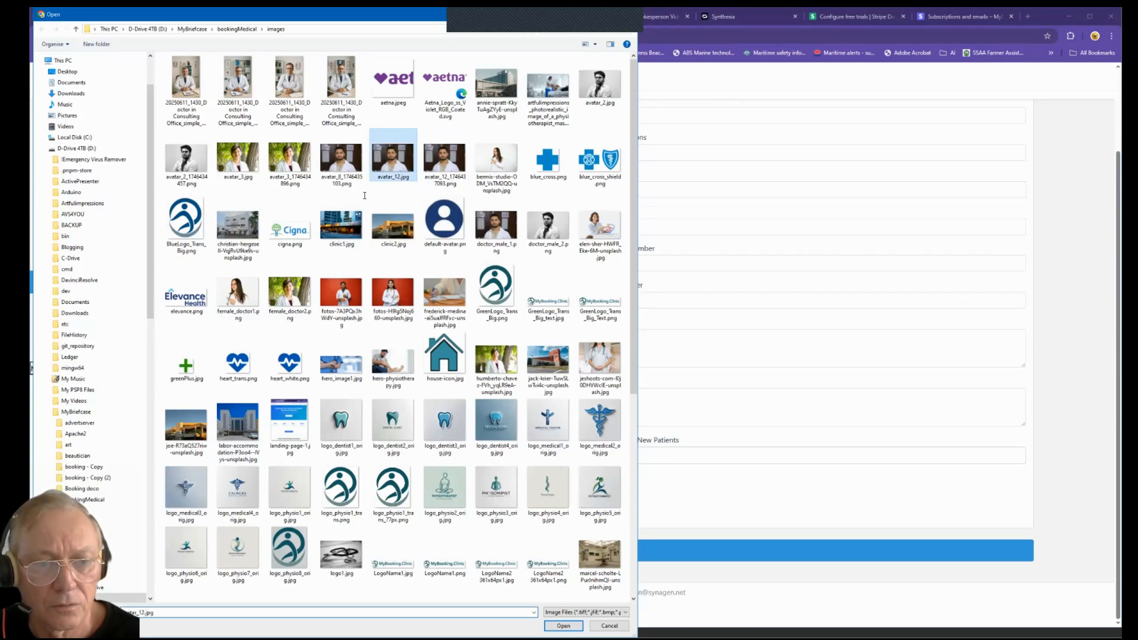
key("Return")
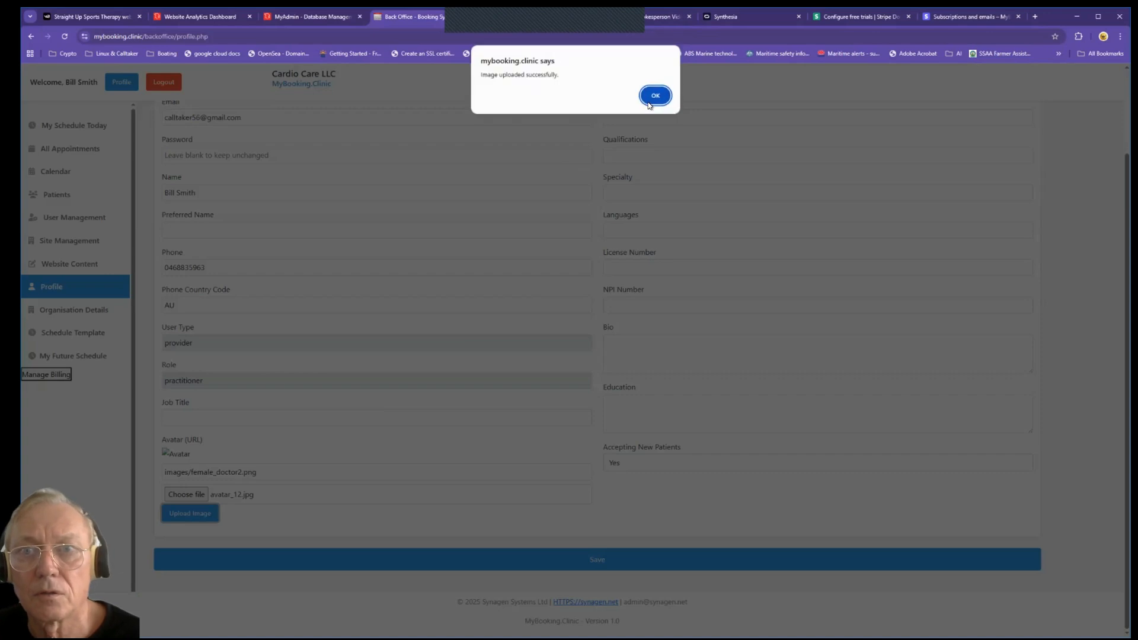
left_click(655, 95)
left_click(192, 415)
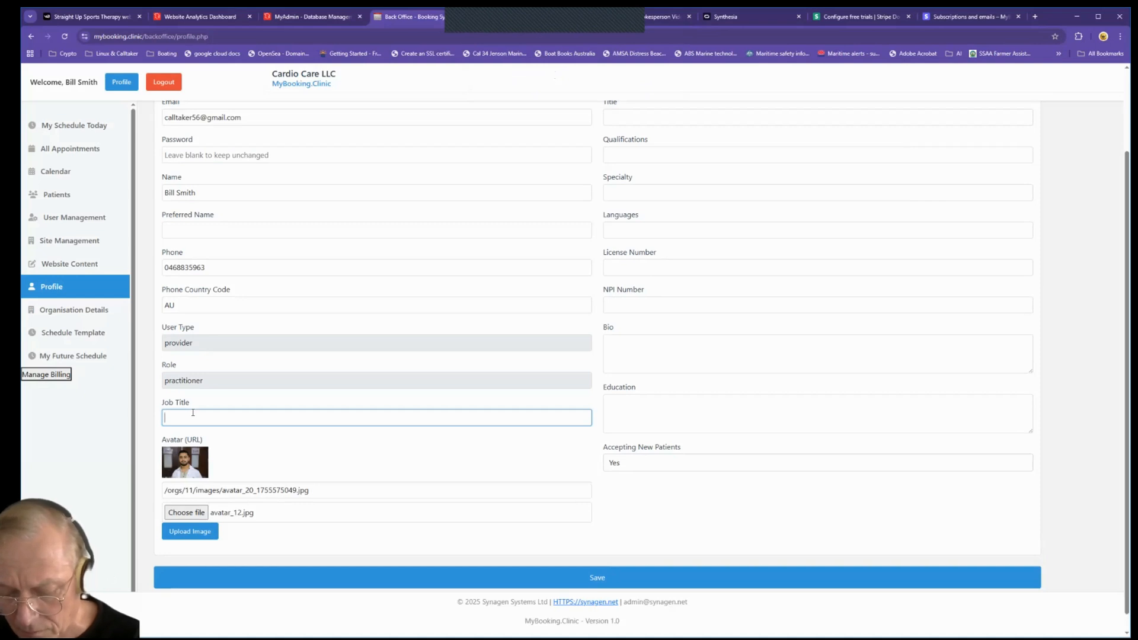
Step: Enter job title Head Practitioner, title Dr, qualifications MD, FRACC, PhD, specialty Cardiac Surgery, languages English, Spanish, Fasi
type("Head P")
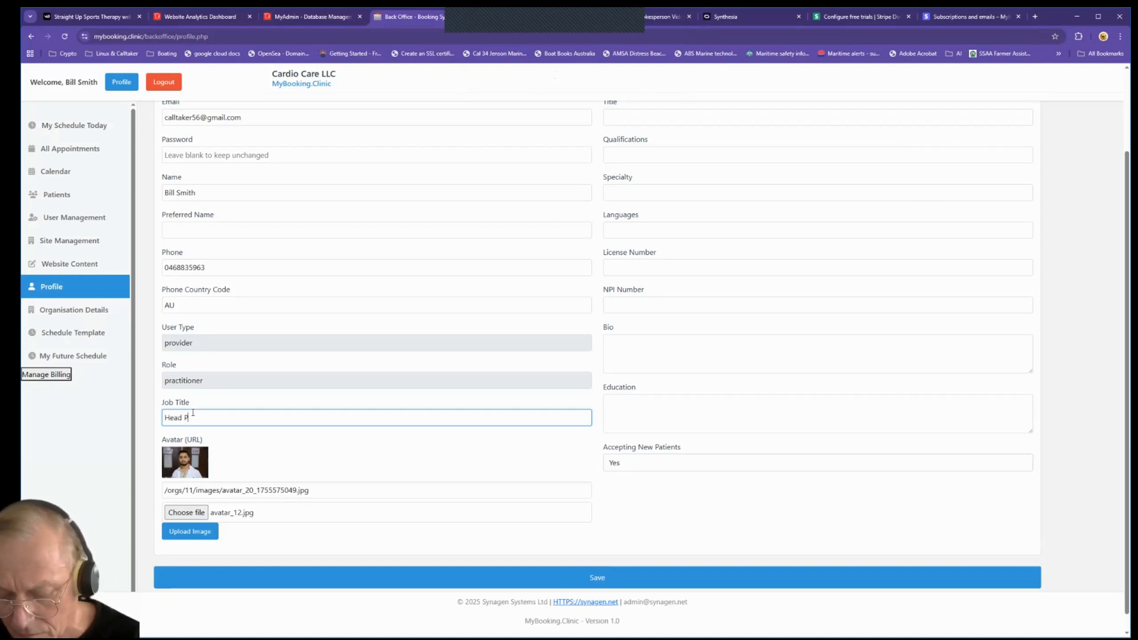
type("ractitioner")
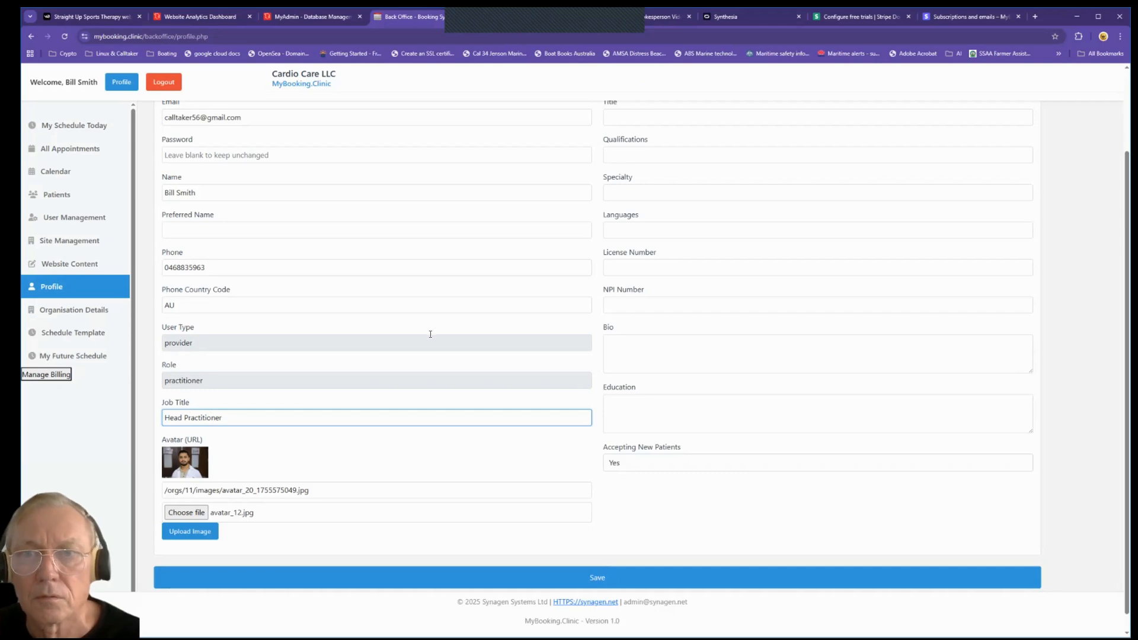
scroll(431, 332, "up", 2)
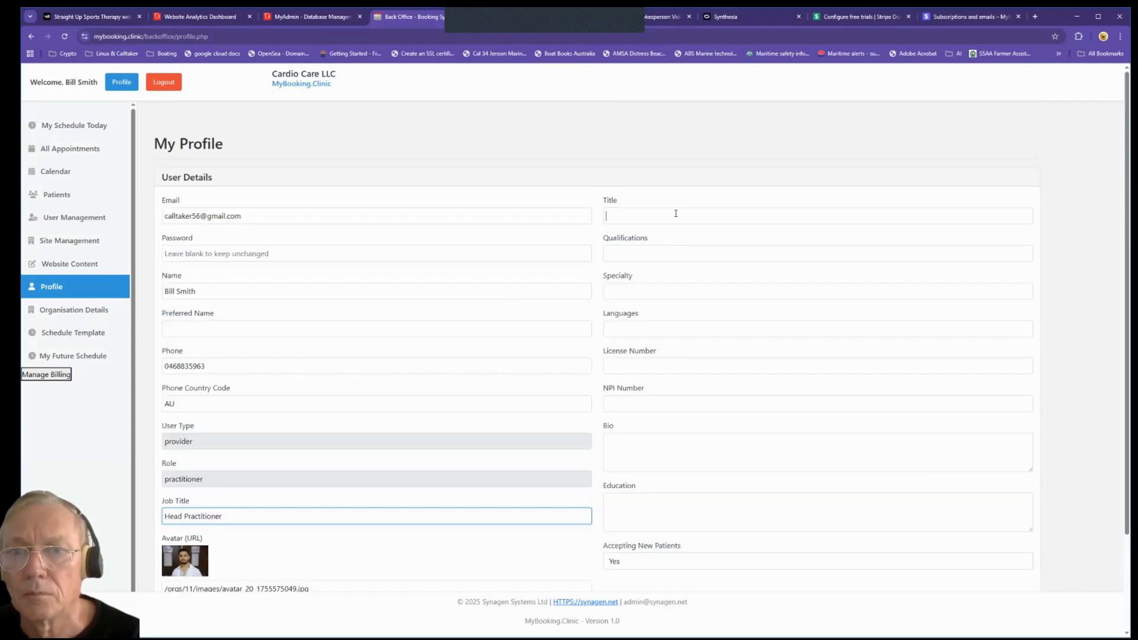
left_click(609, 204)
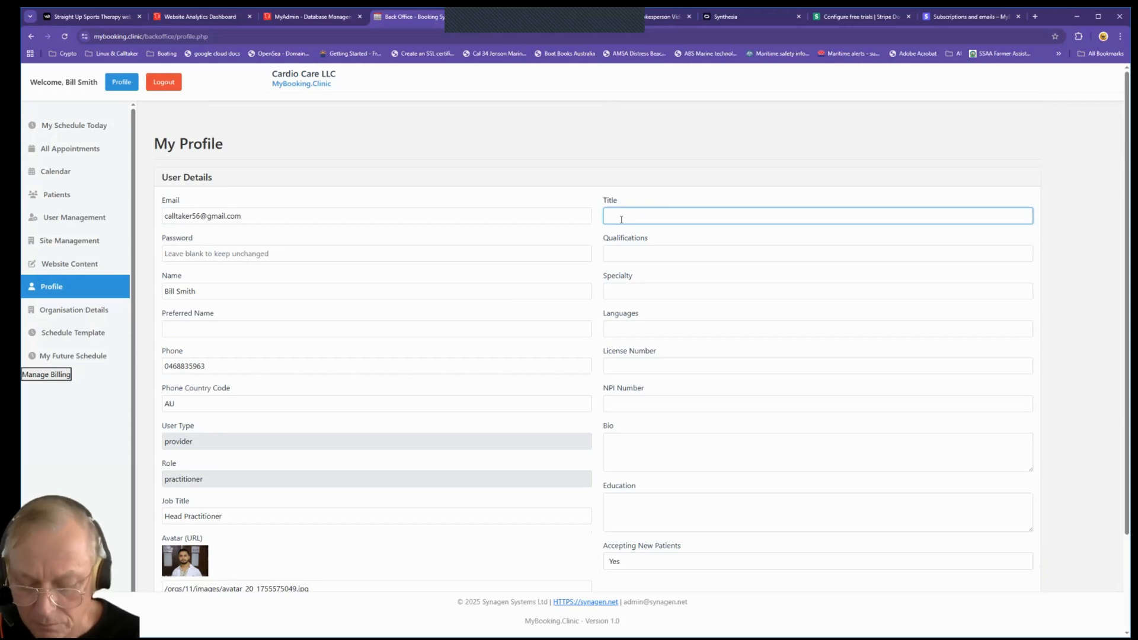
left_click(628, 251)
type("MD")
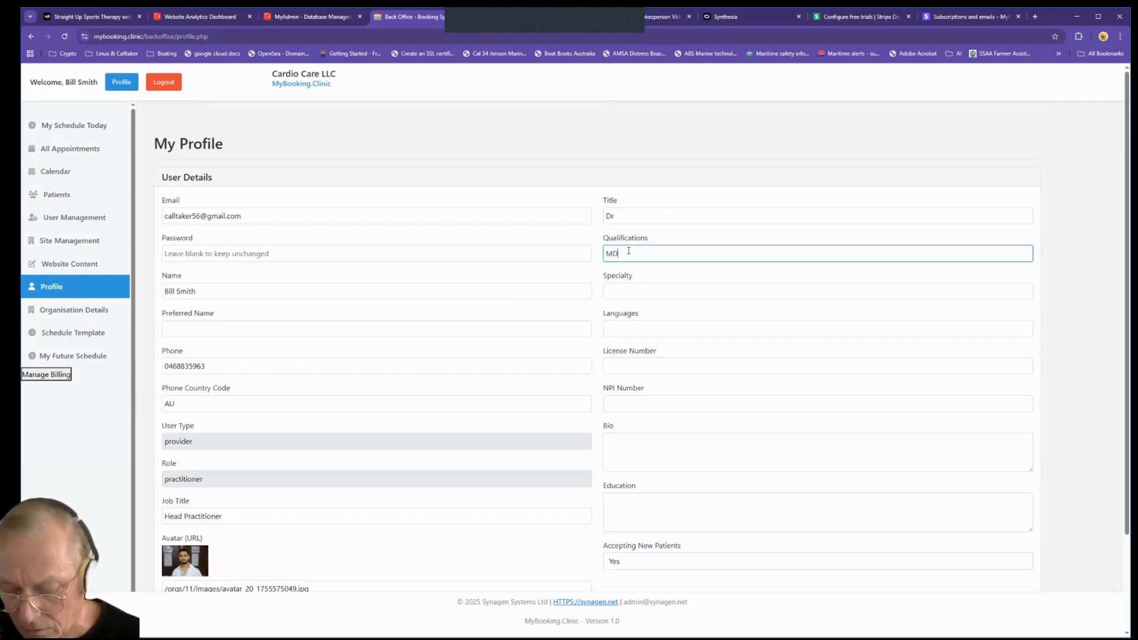
type(", FRA")
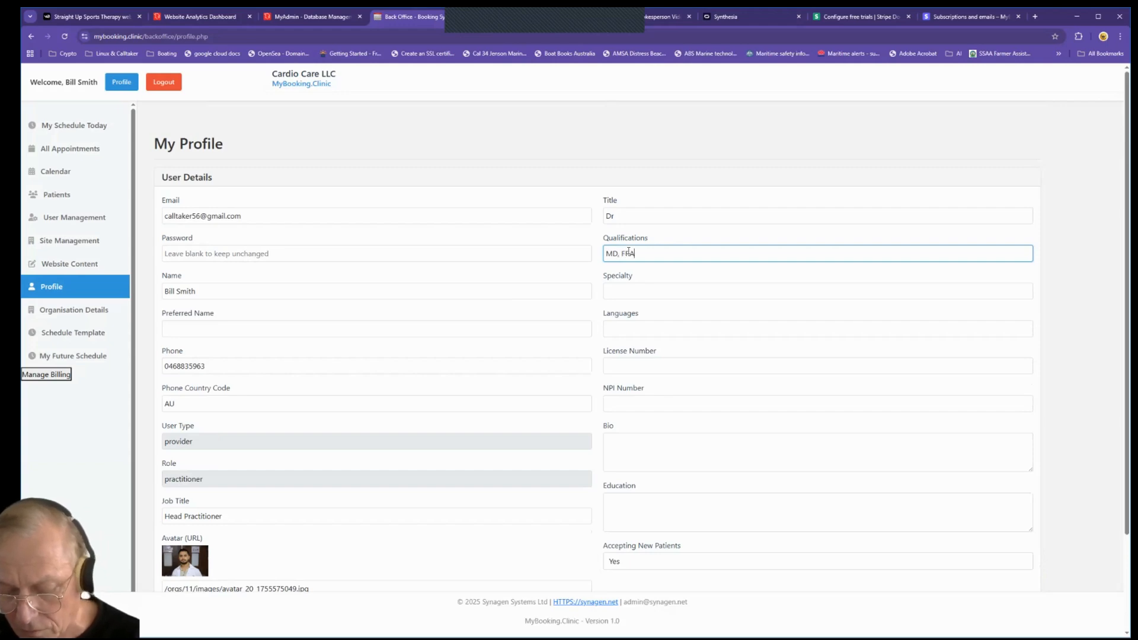
type("CC, P")
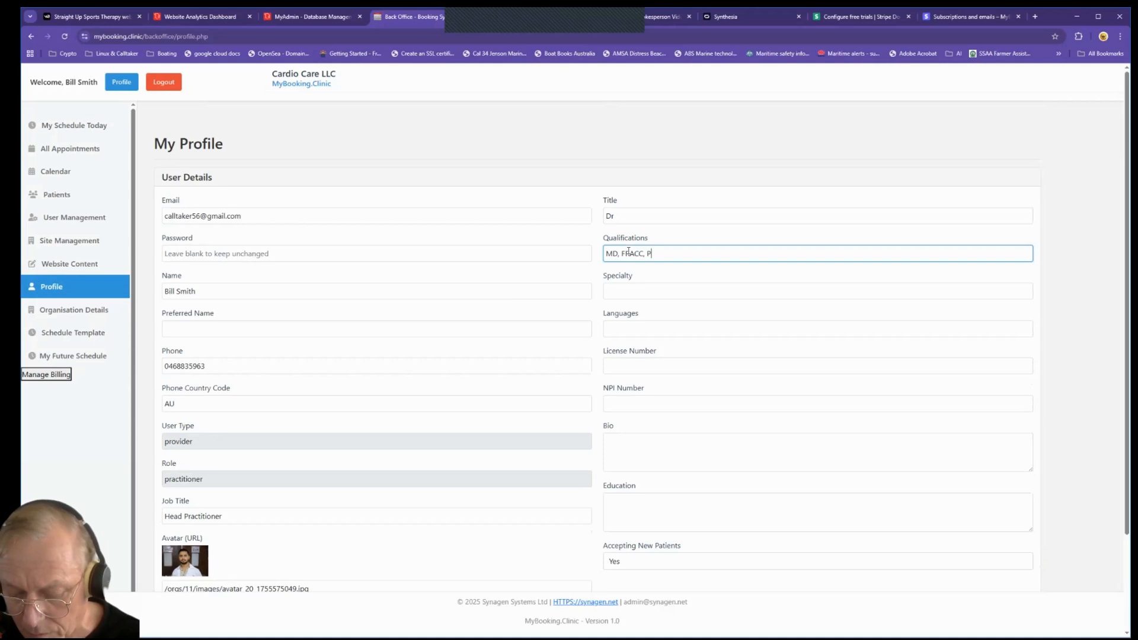
type("hD")
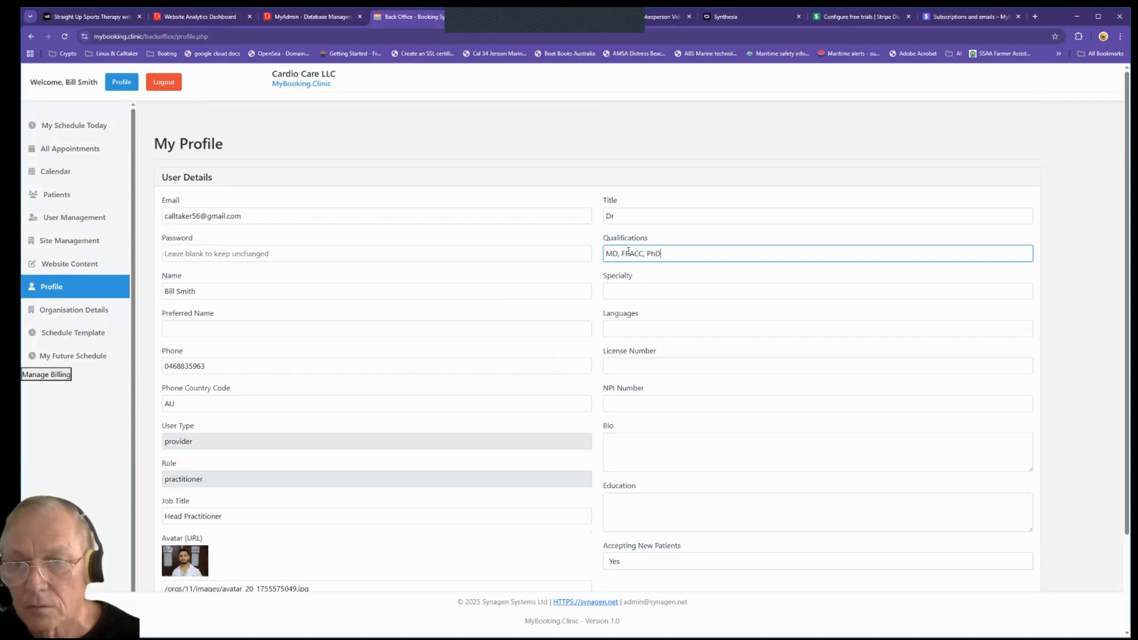
left_click(632, 289)
type("Car")
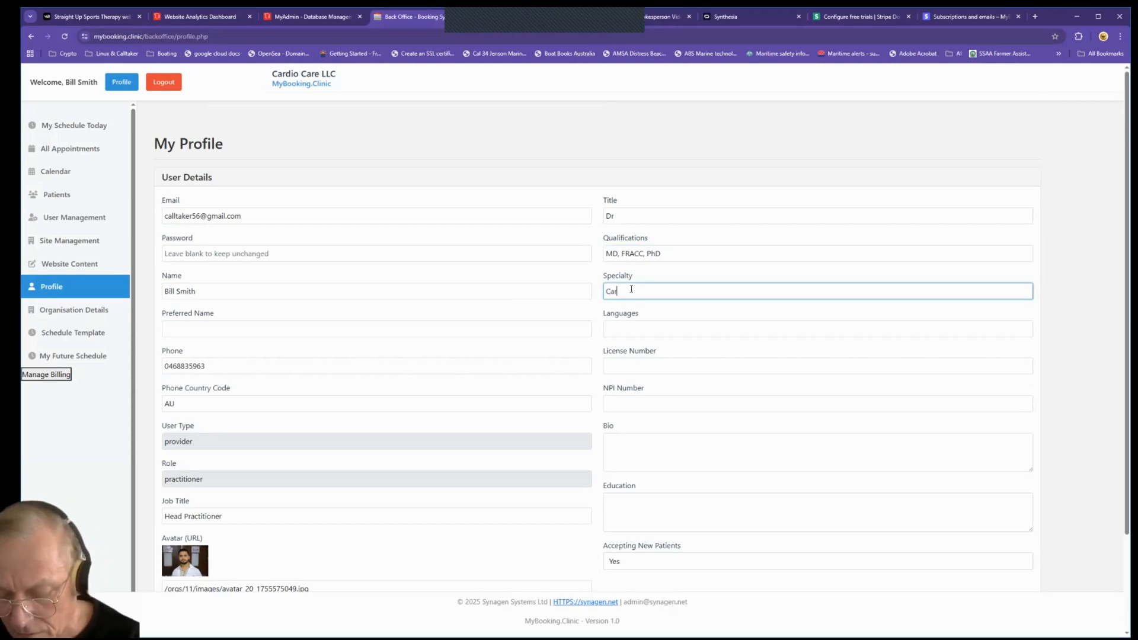
type("diac")
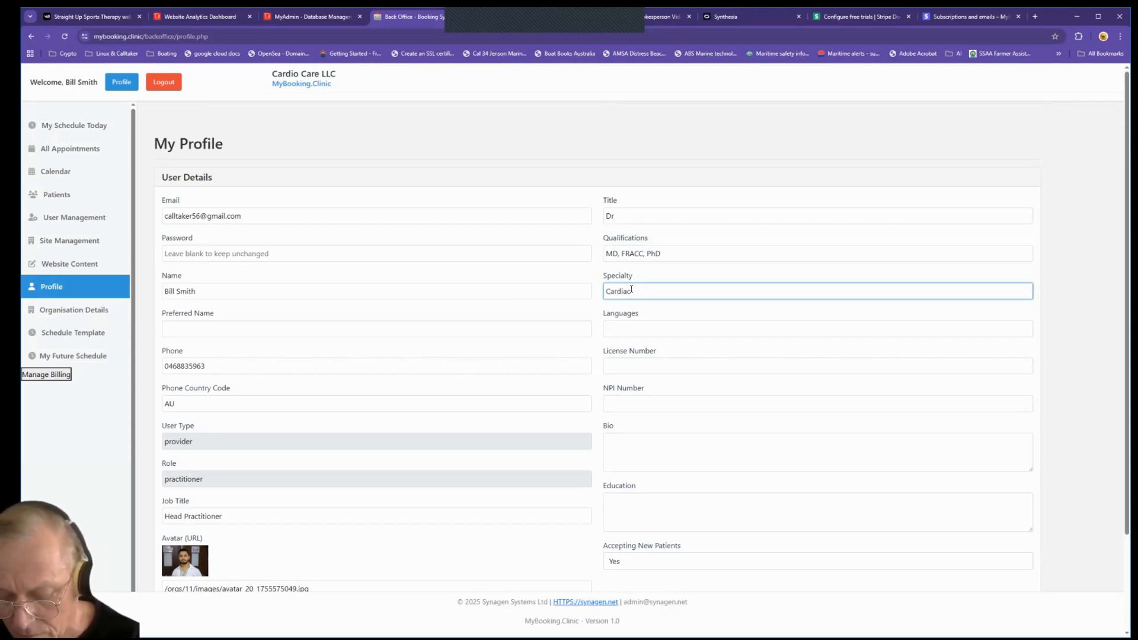
type(" Surgery")
left_click(658, 329)
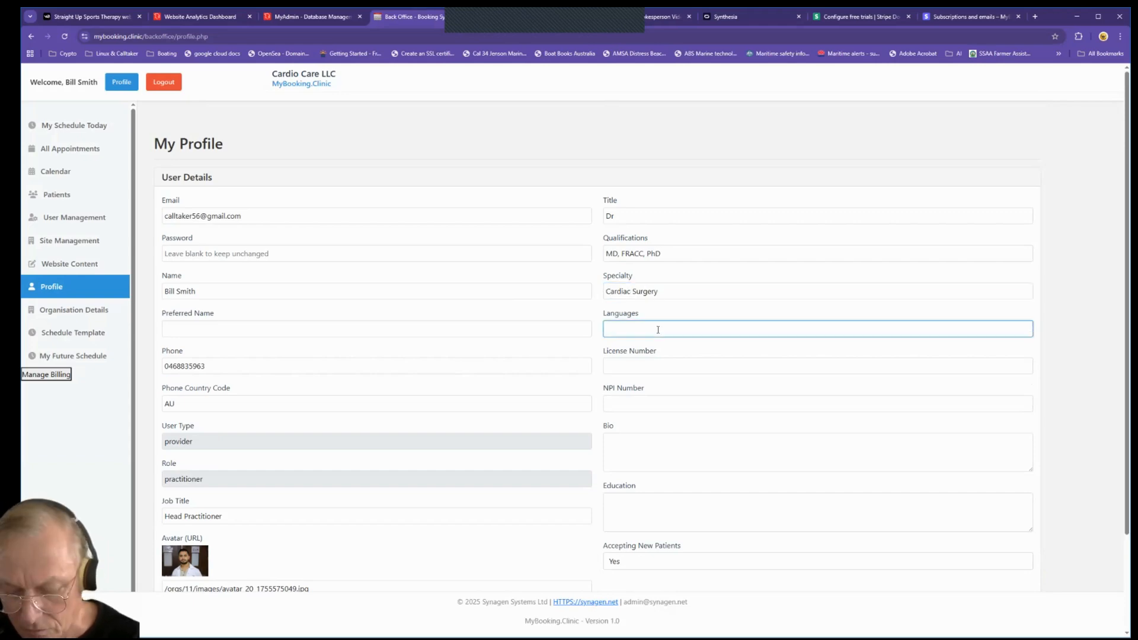
type("English, Spanish, Fasi")
Step: Add the license number, a 15-years cardiac surgeon bio and MIT education, then save the profile
left_click(656, 364)
type("3452345235")
left_click(642, 453)
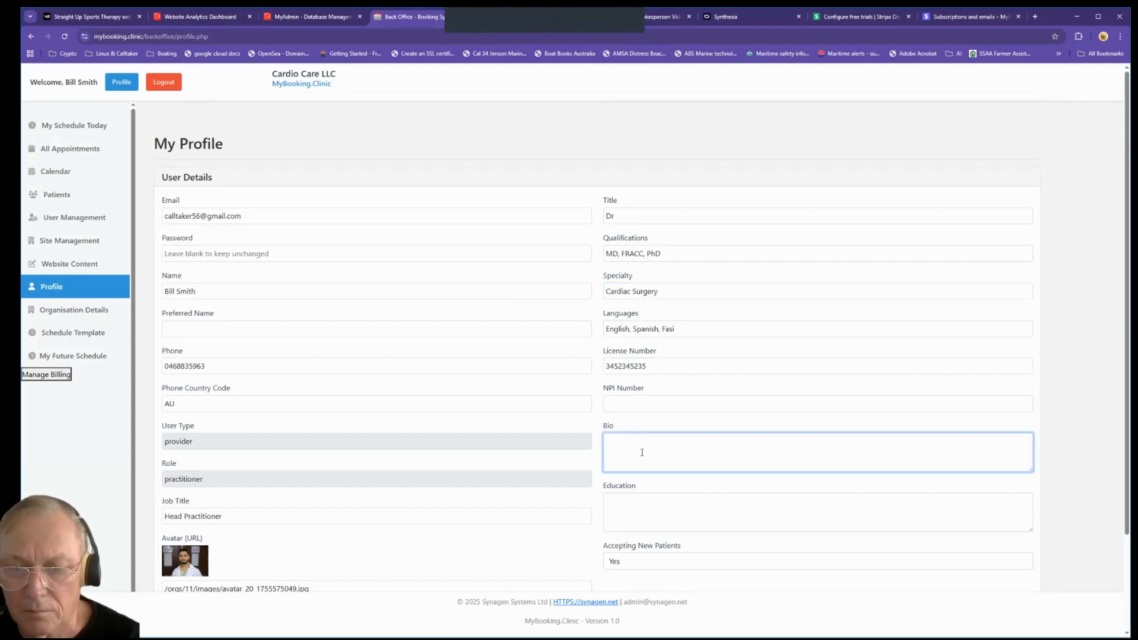
scroll(642, 452, "down", 2)
type("15 Years ex")
type("perience as a cardiac surgeon.")
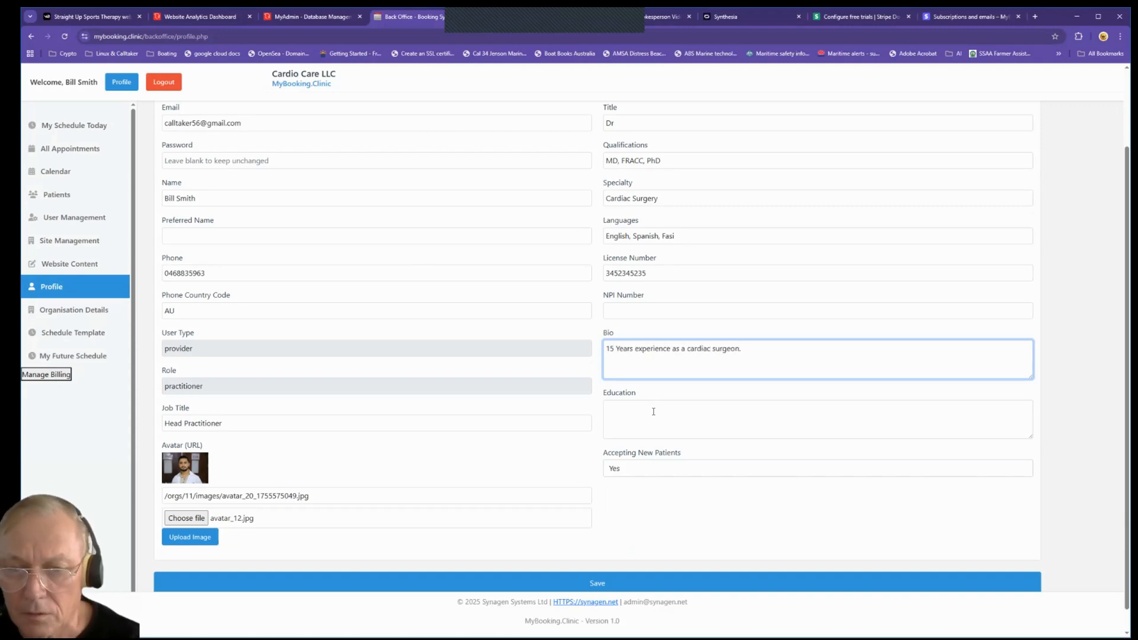
left_click(654, 412)
type("MIT")
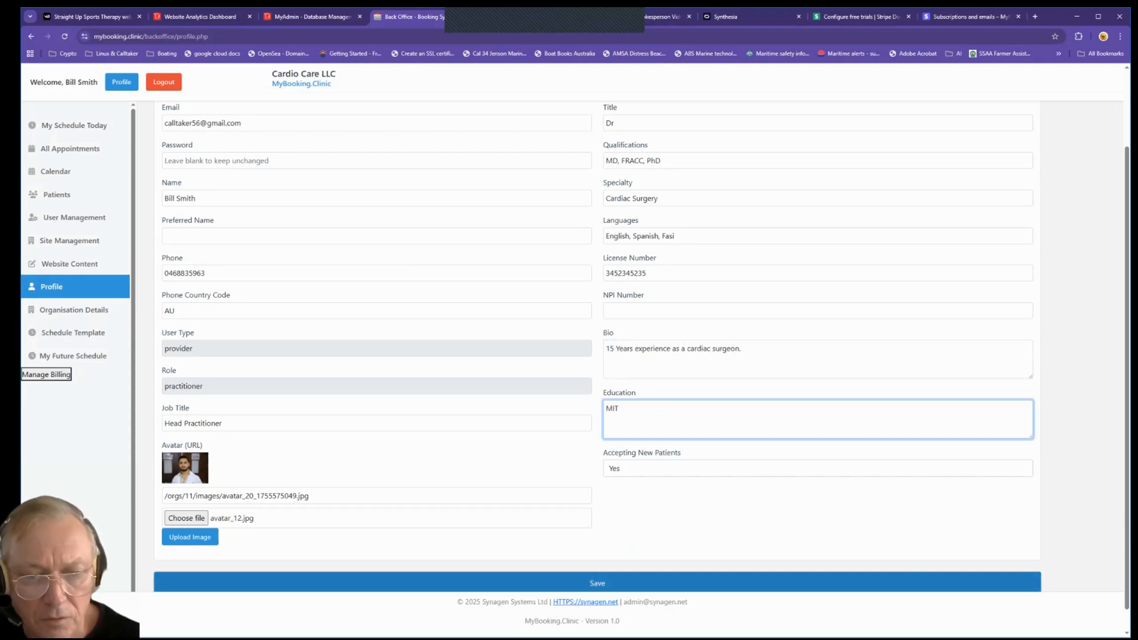
left_click(652, 582)
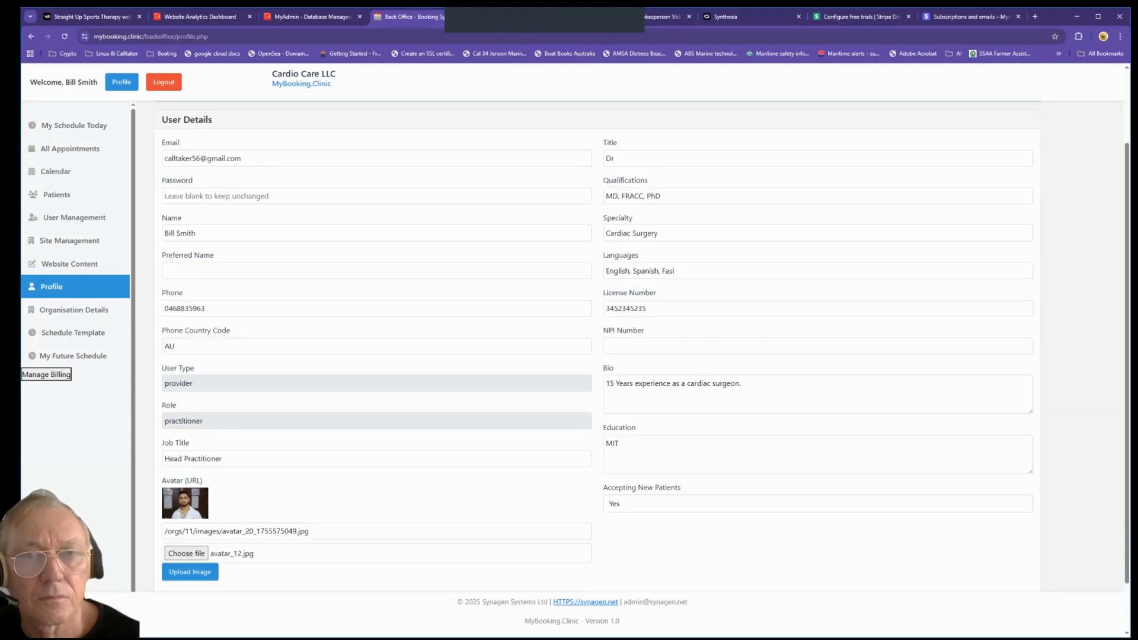
scroll(437, 448, "up", 1)
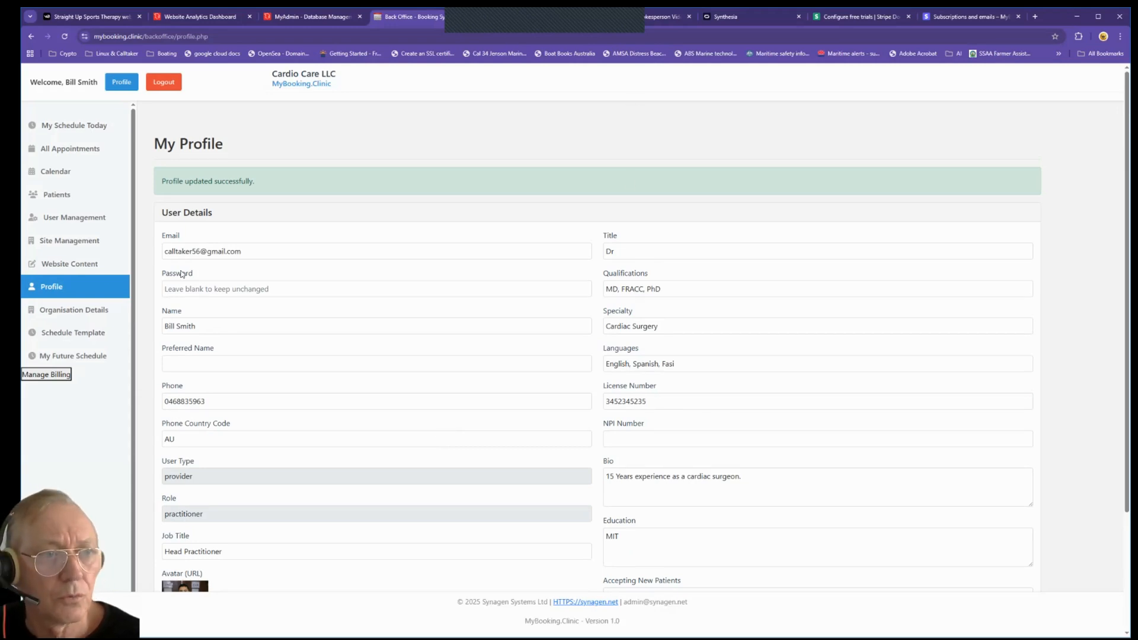
left_click(66, 264)
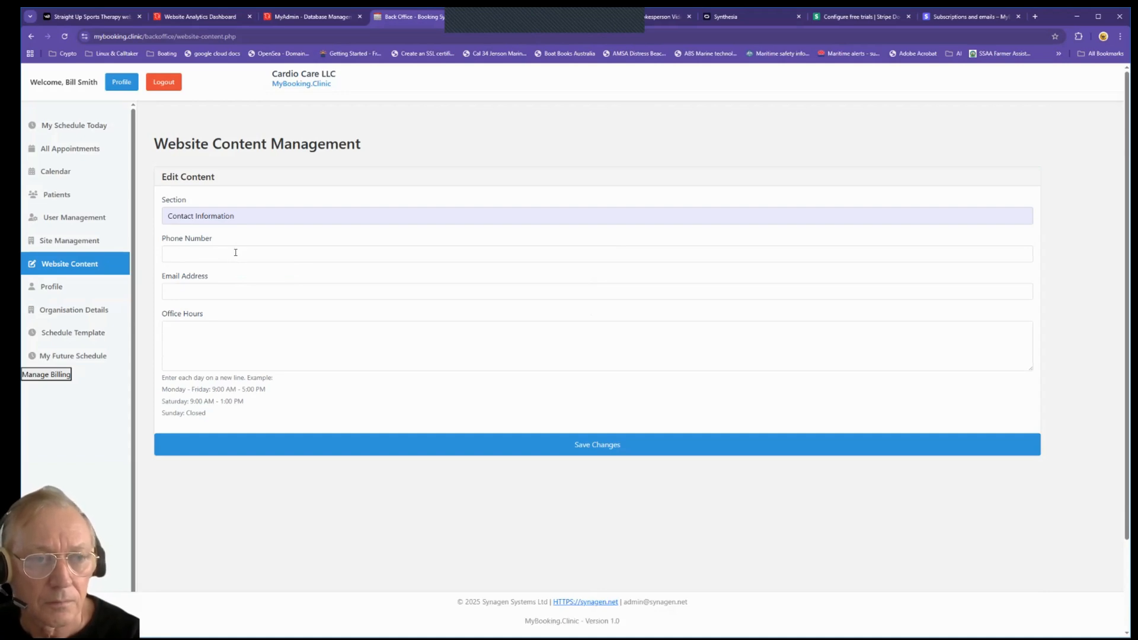
Step: Fill contact phone and e-mail from suggestions, paste the example office hours, and save
left_click(235, 252)
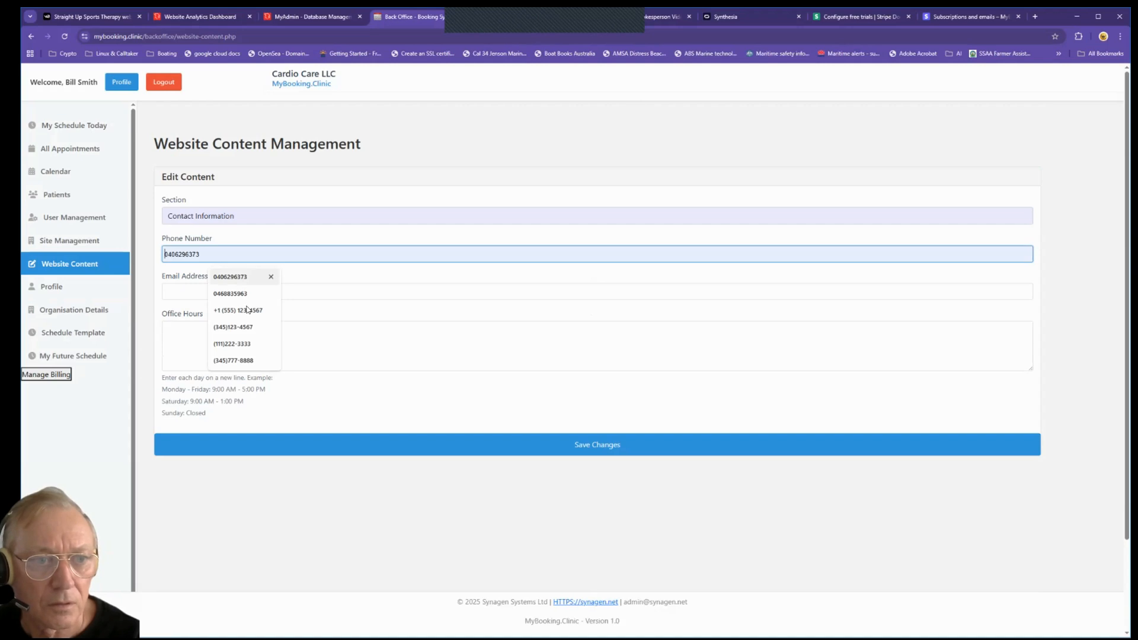
left_click(248, 307)
left_click(219, 290)
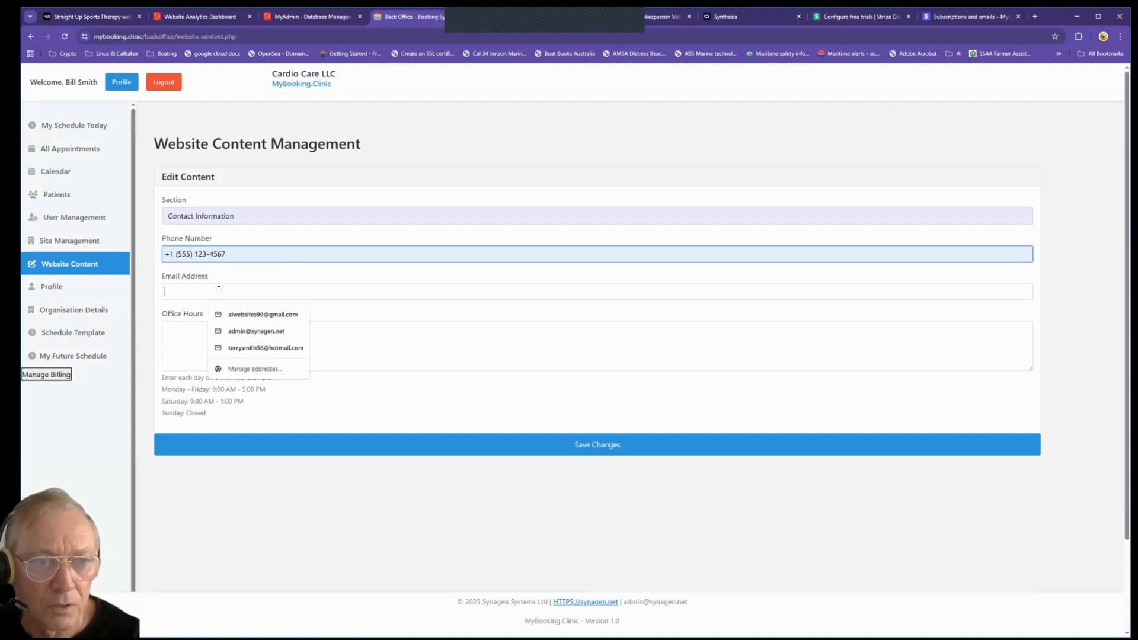
left_click(252, 316)
left_click(205, 330)
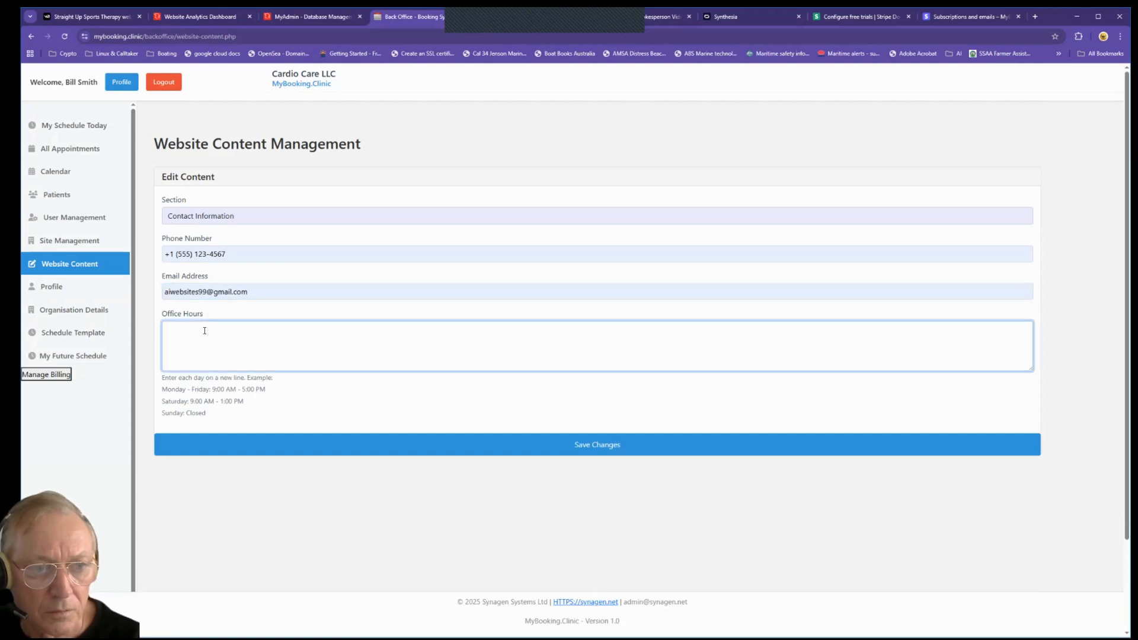
left_click_drag(209, 414, 161, 389)
key("ctrl+c")
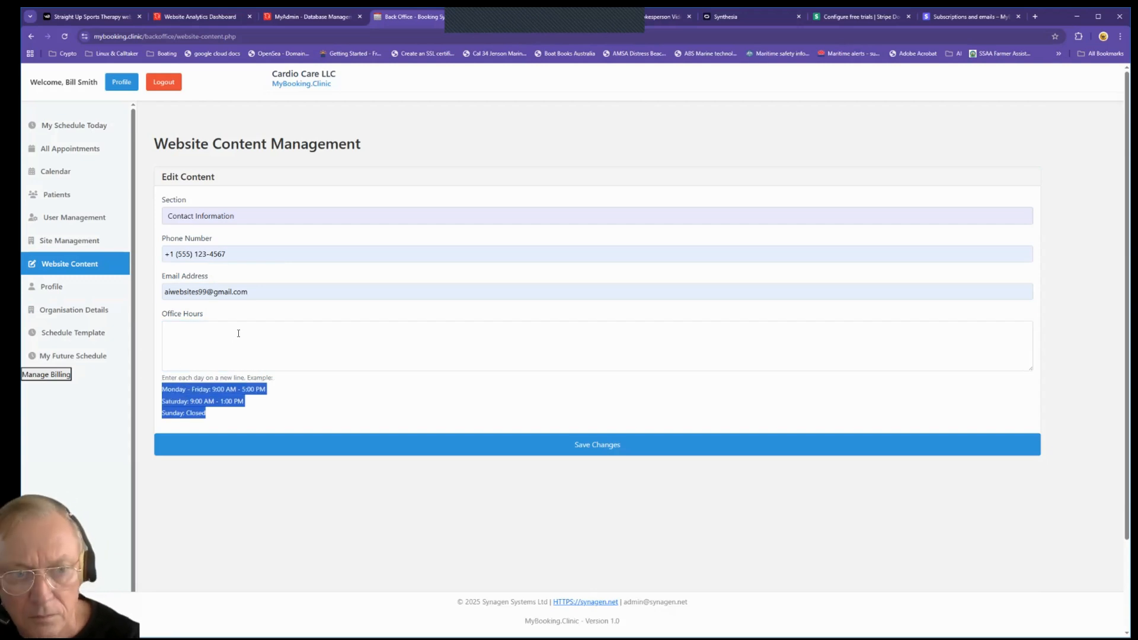
left_click(230, 332)
key("ctrl+v")
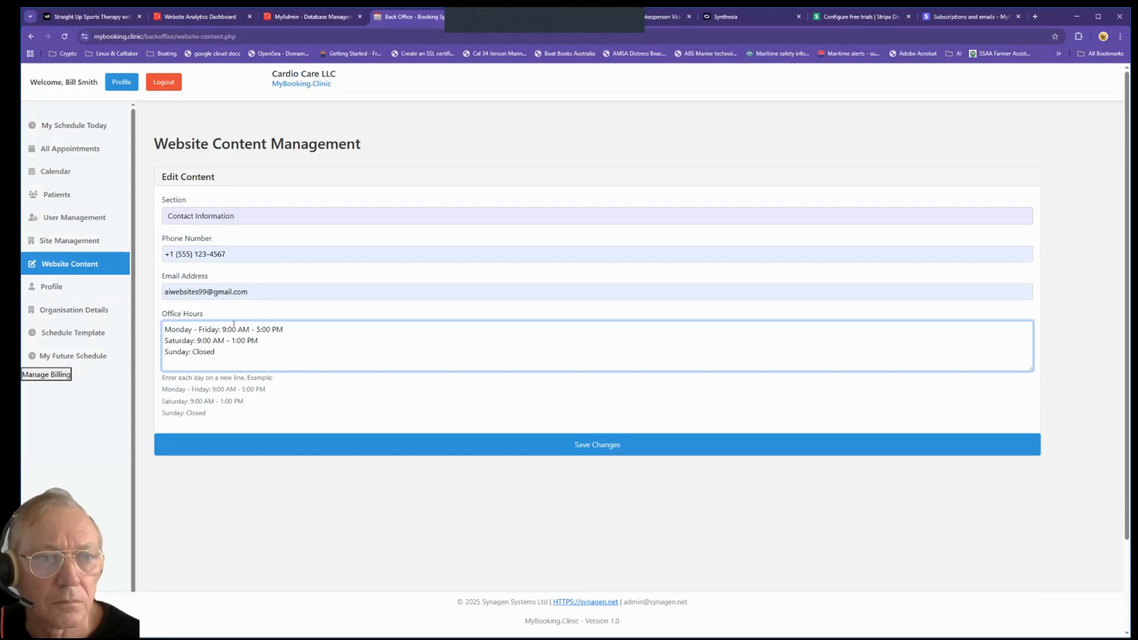
left_click(388, 444)
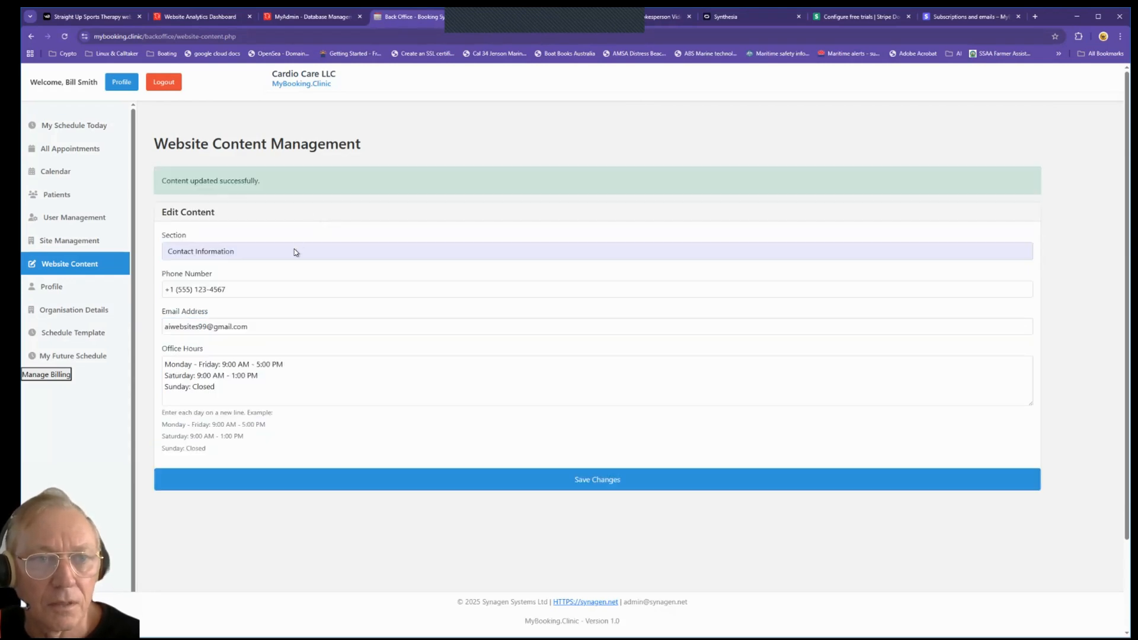
left_click(295, 252)
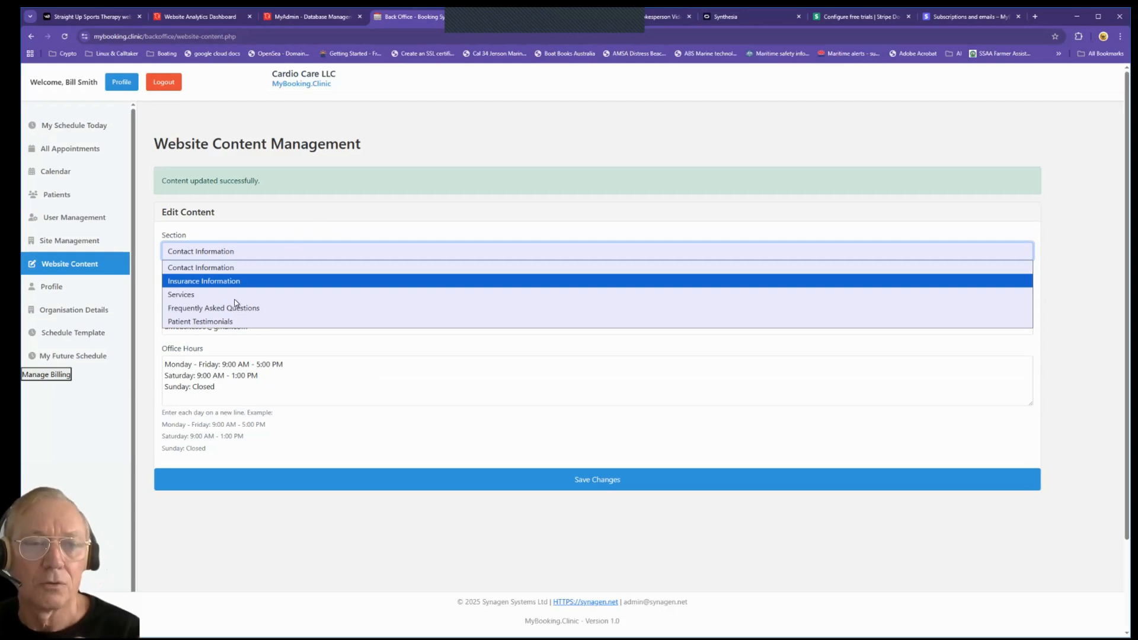
Step: Load cardiac.mybooking.clinic in the other browser tab
left_click(562, 15)
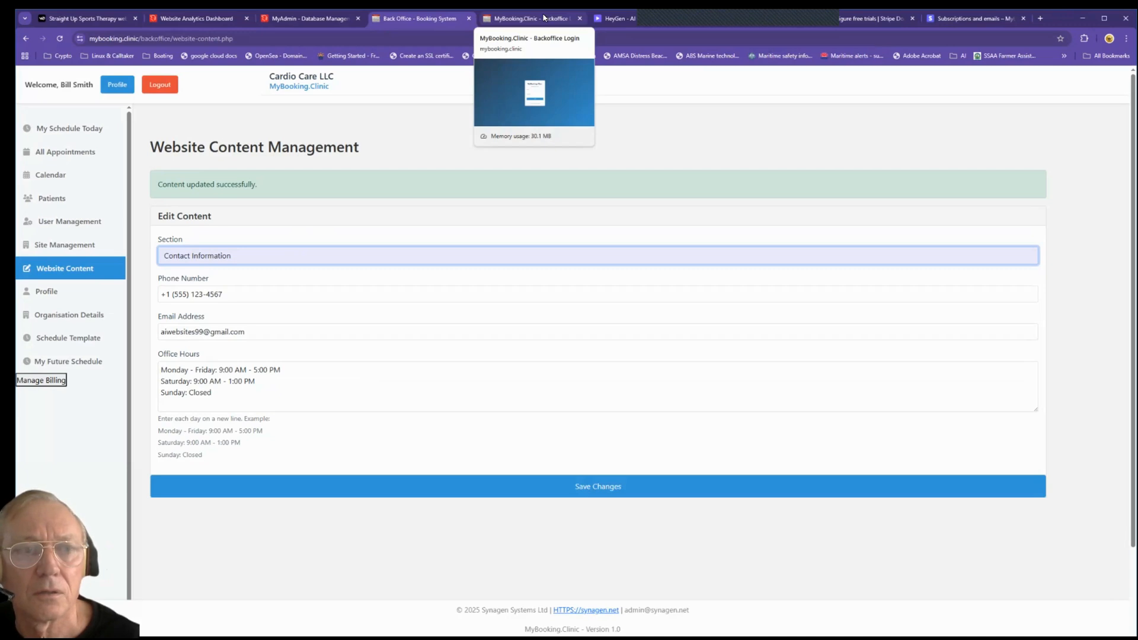
left_click(544, 18)
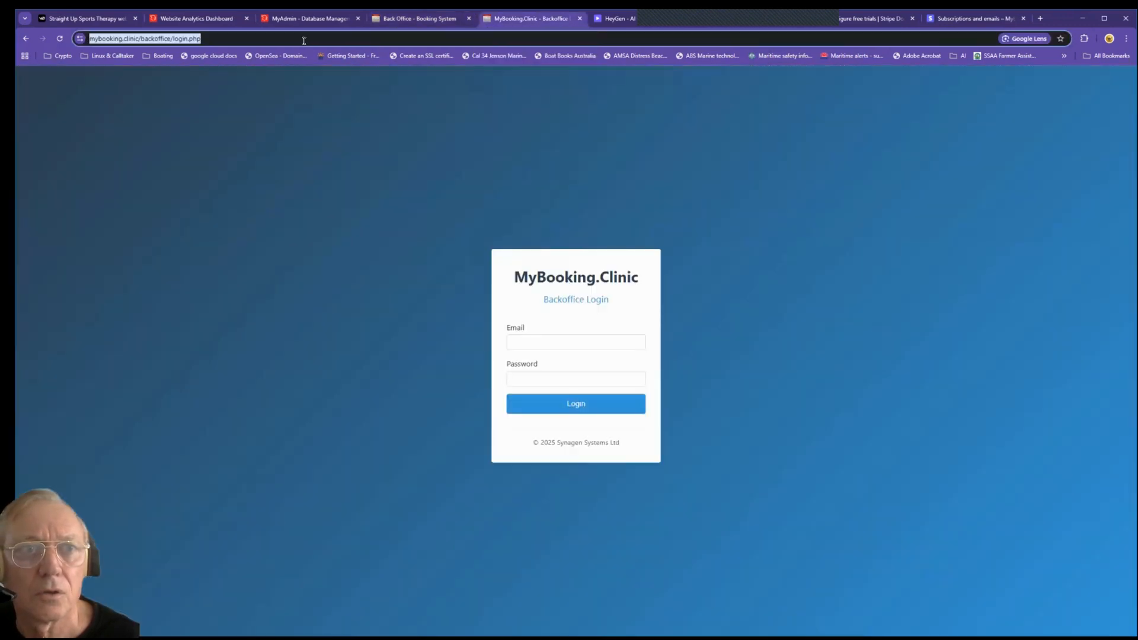
left_click(224, 39)
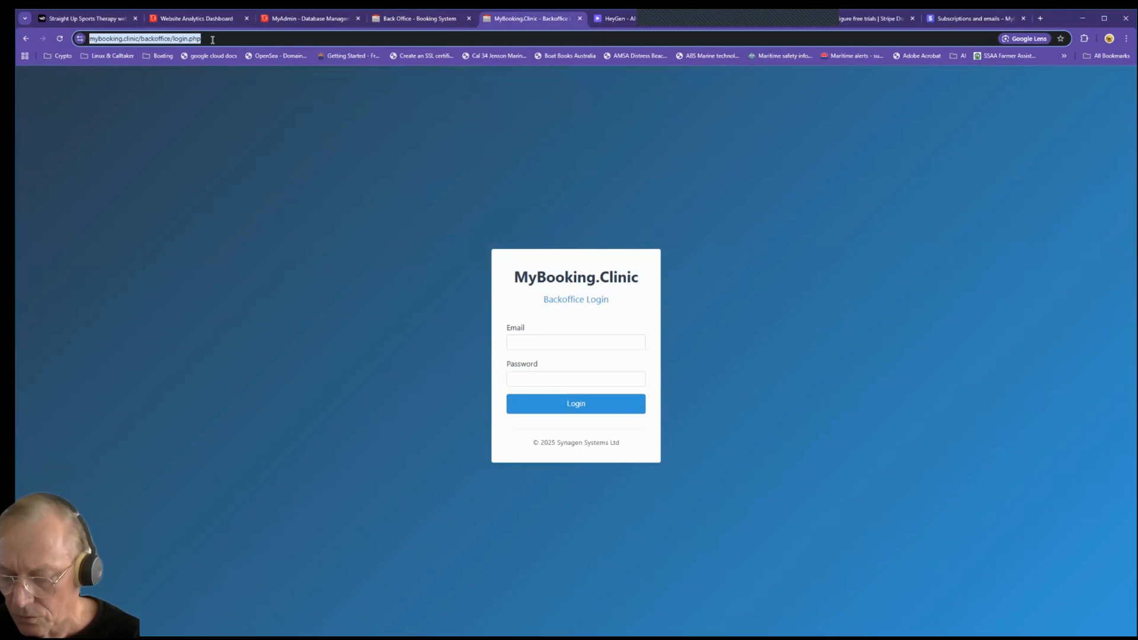
key("BackSpace")
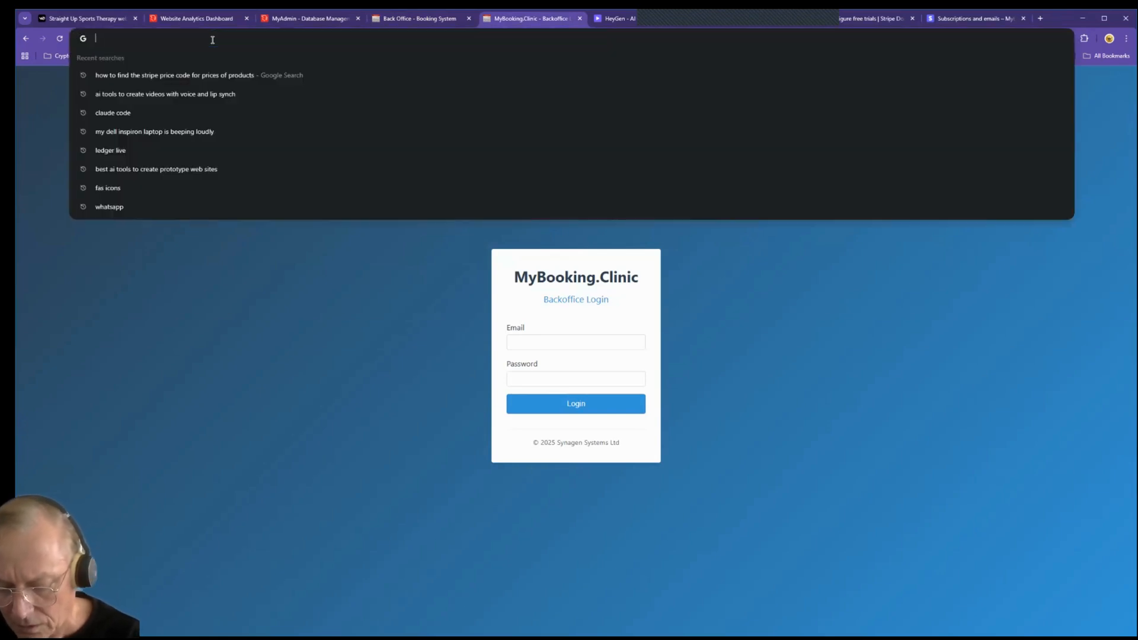
type("cardiac")
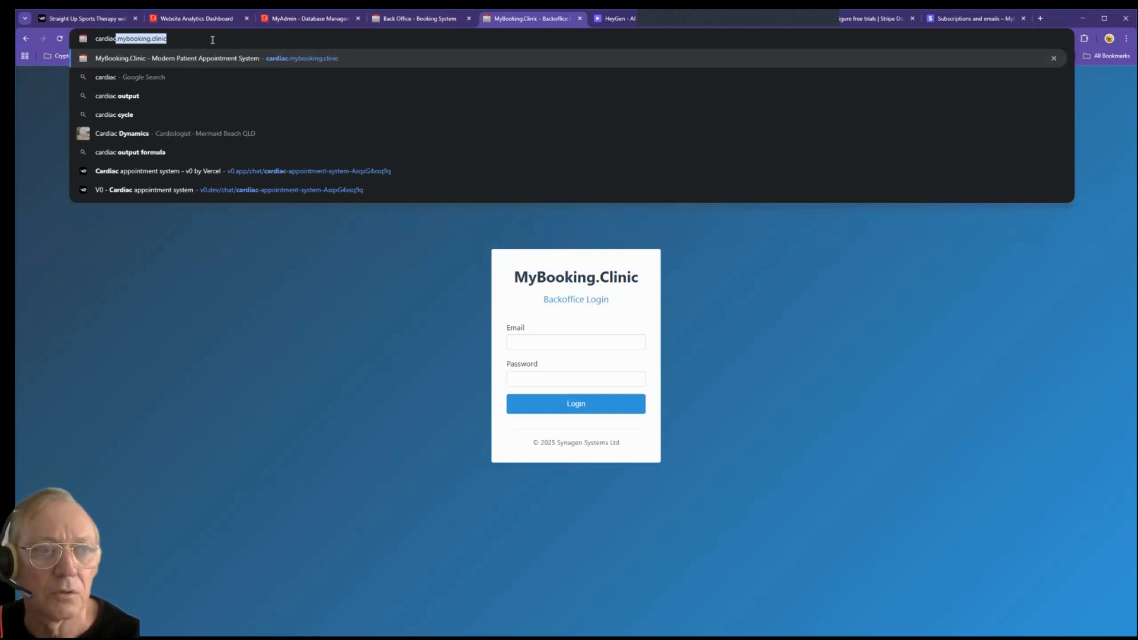
key("Return")
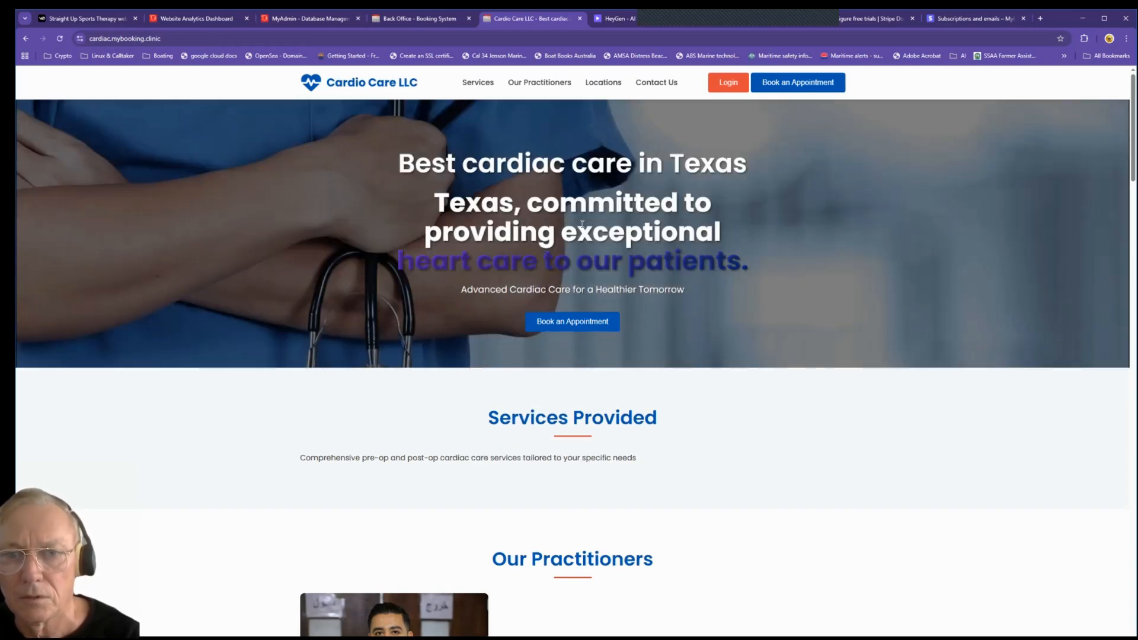
Step: Scroll through the public Cardio Care LLC site to review its content
scroll(532, 220, "down", 3)
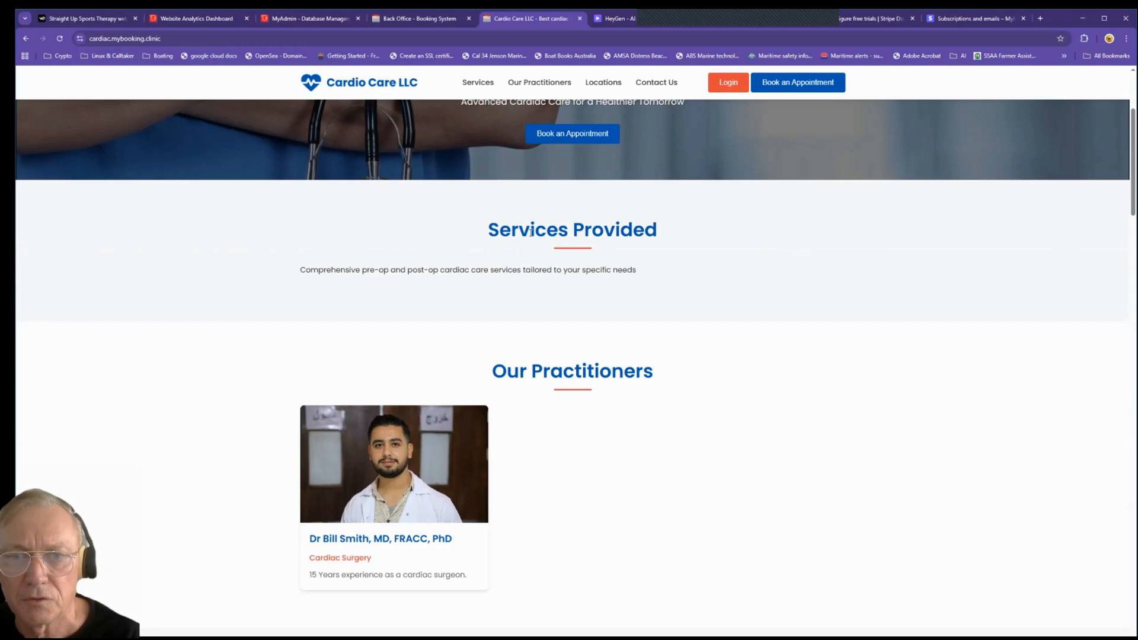
scroll(520, 255, "down", 3)
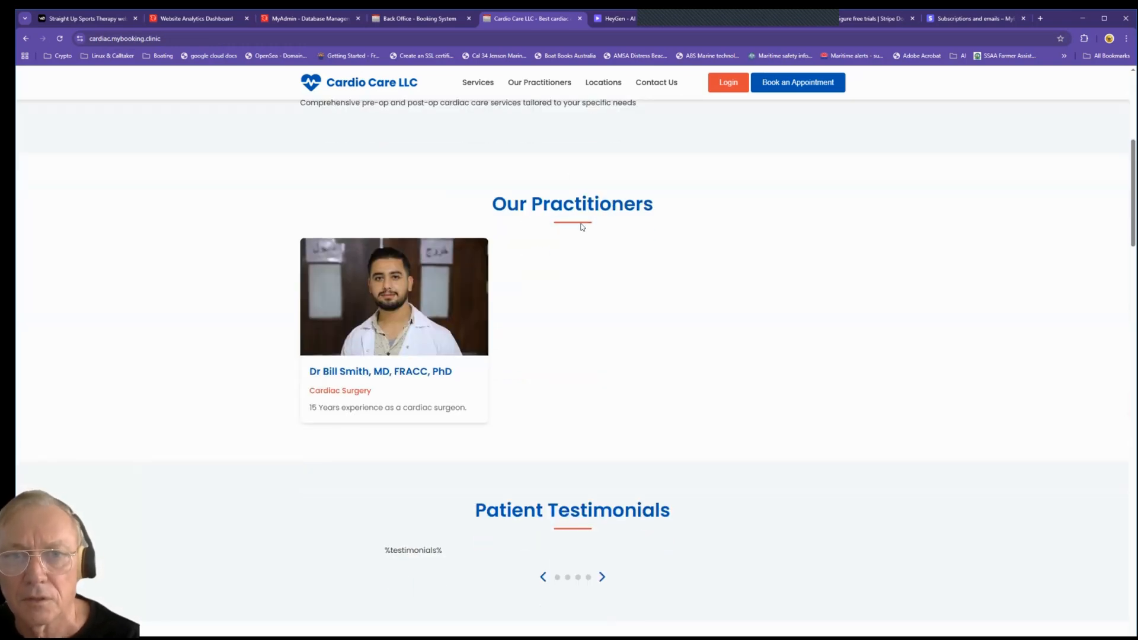
scroll(595, 249, "down", 4)
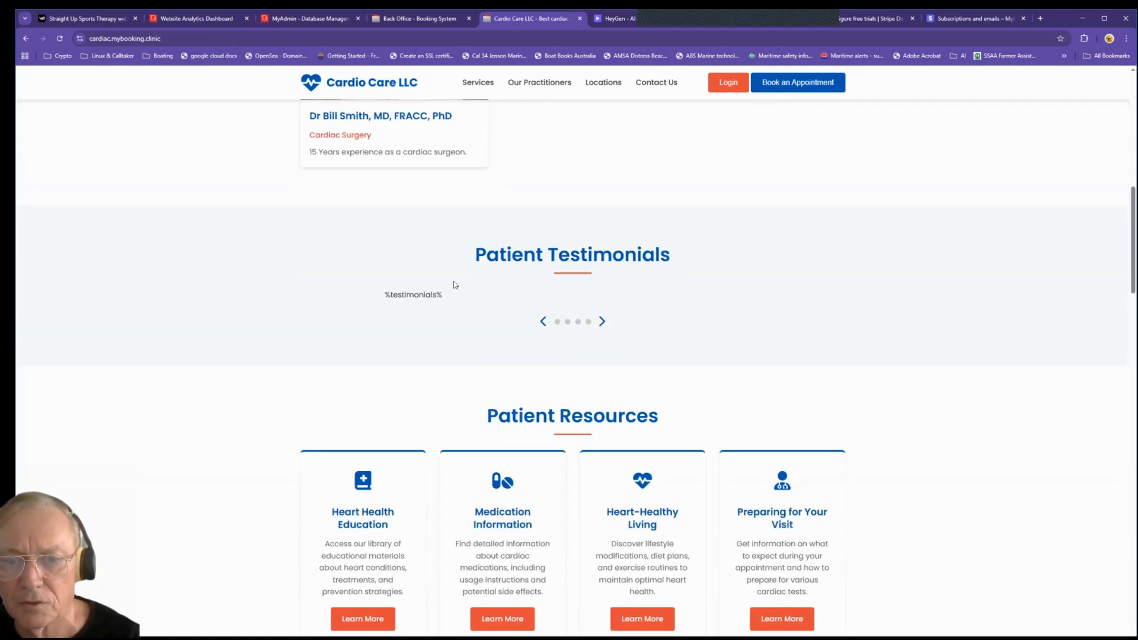
scroll(454, 284, "down", 8)
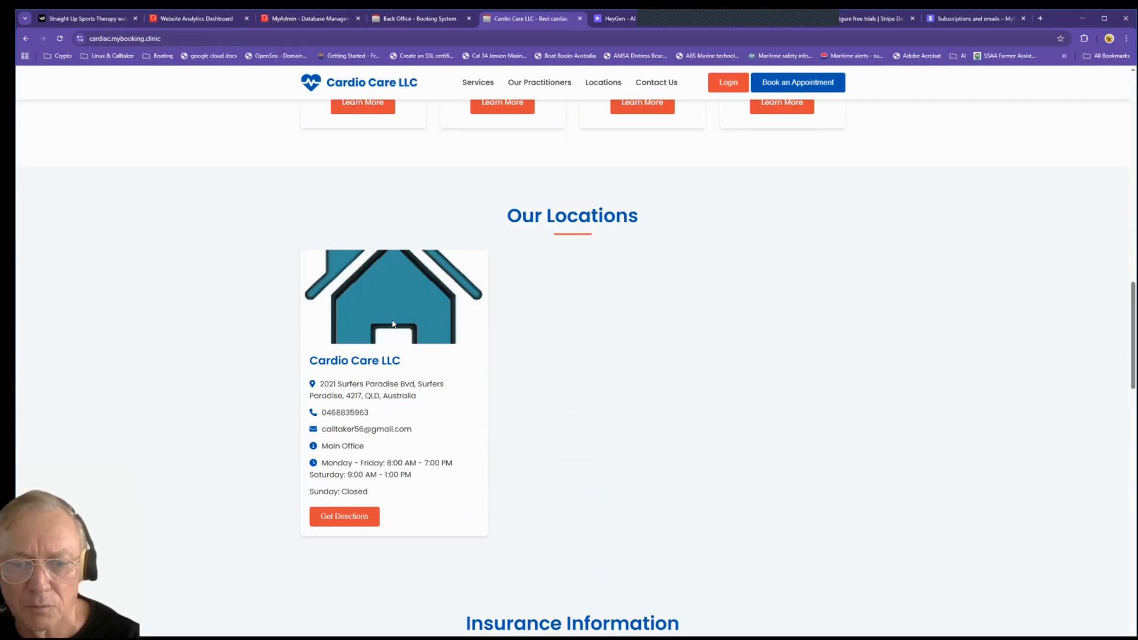
scroll(392, 324, "down", 5)
scroll(338, 374, "down", 4)
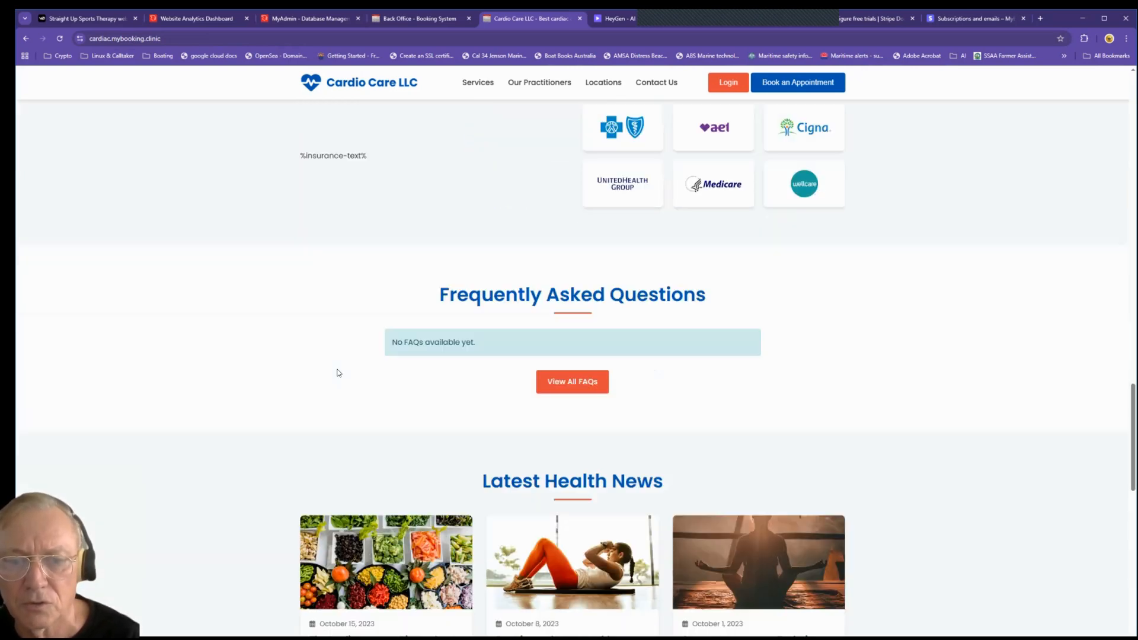
scroll(543, 342, "down", 10)
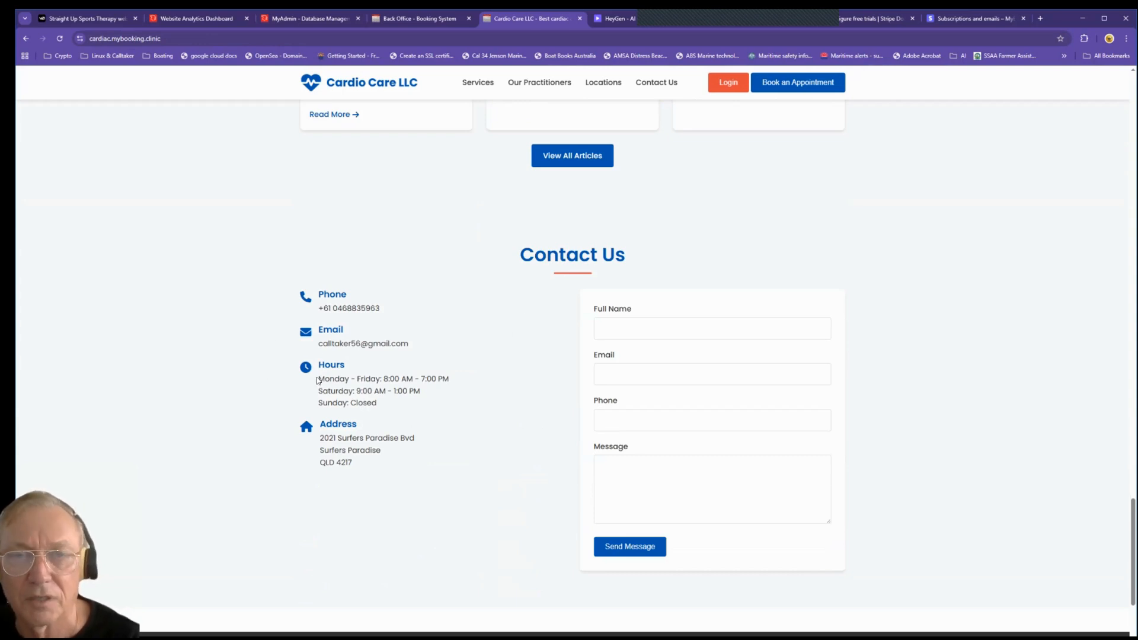
scroll(453, 188, "up", 2)
Step: In the Insurance Information section, enter 'Fully insured to $1B professional indemnity' and save
left_click(420, 19)
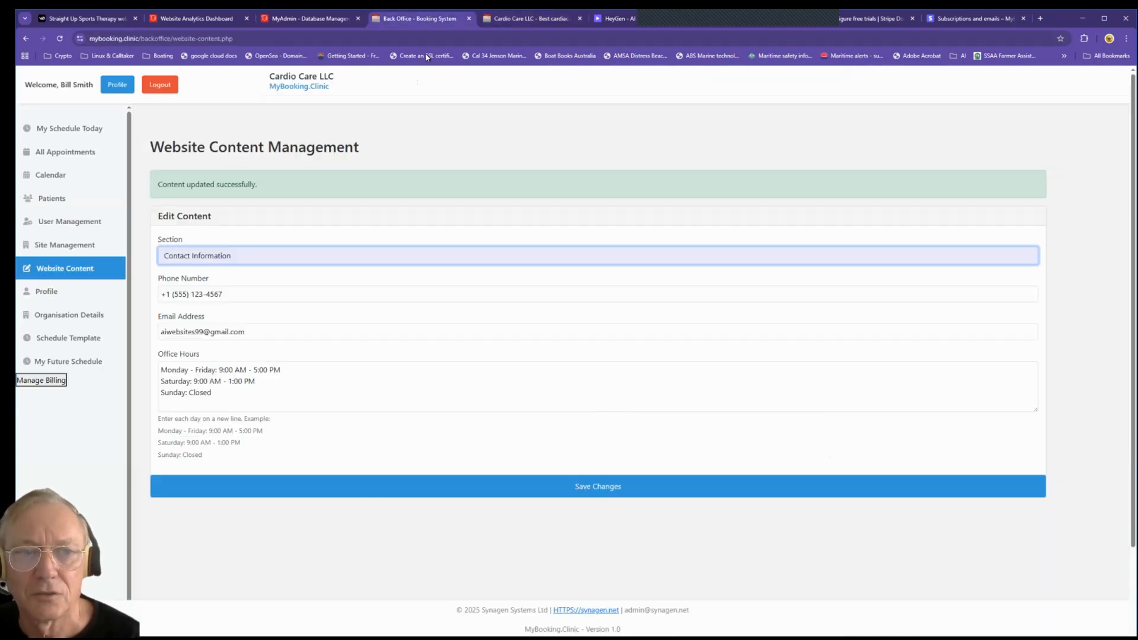
left_click(238, 255)
left_click(261, 285)
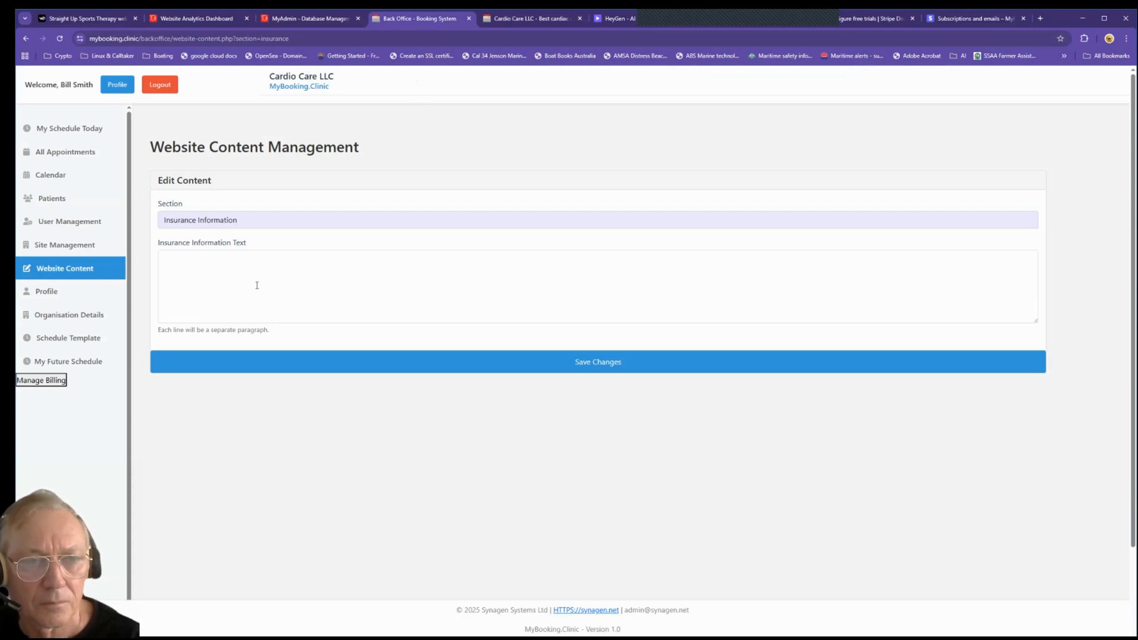
left_click(257, 286)
type("Full")
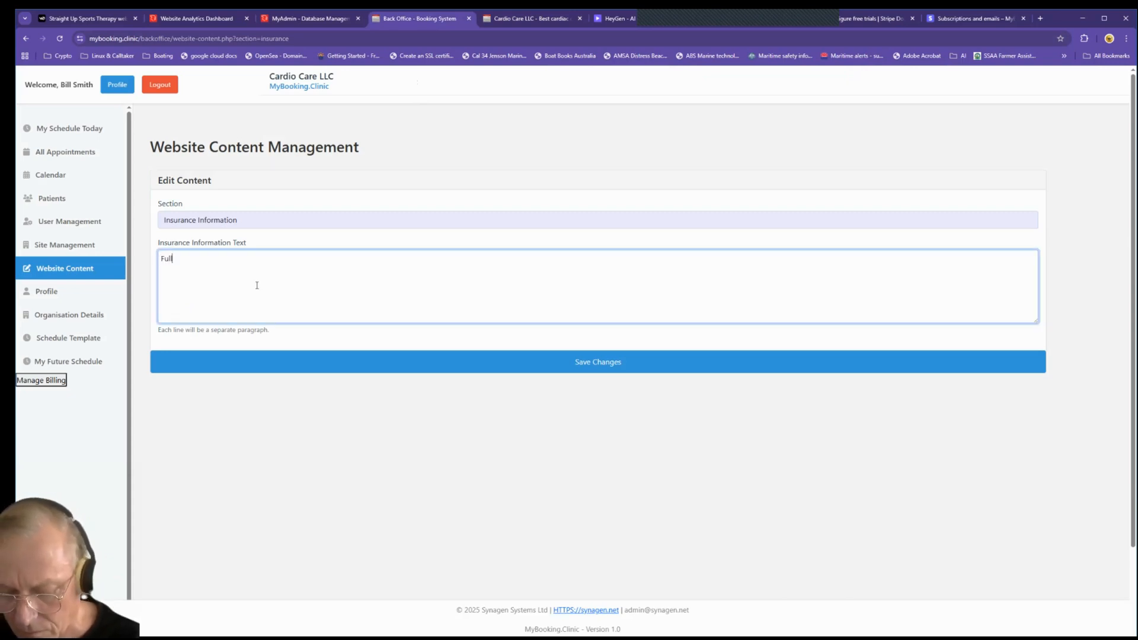
type("y insured ")
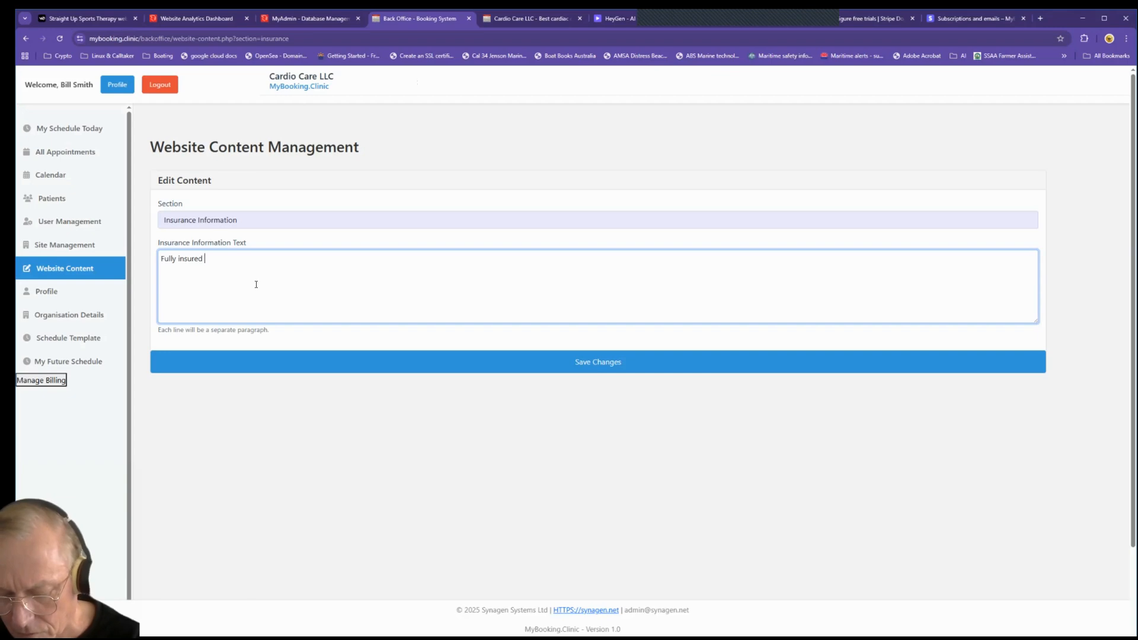
type("to $1")
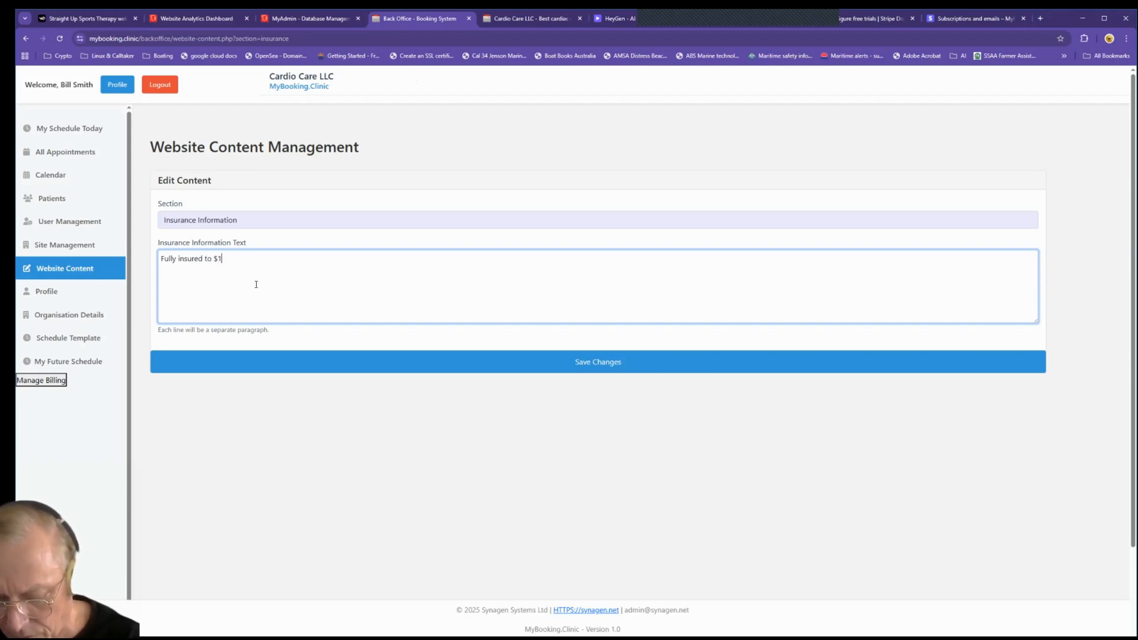
type("B ")
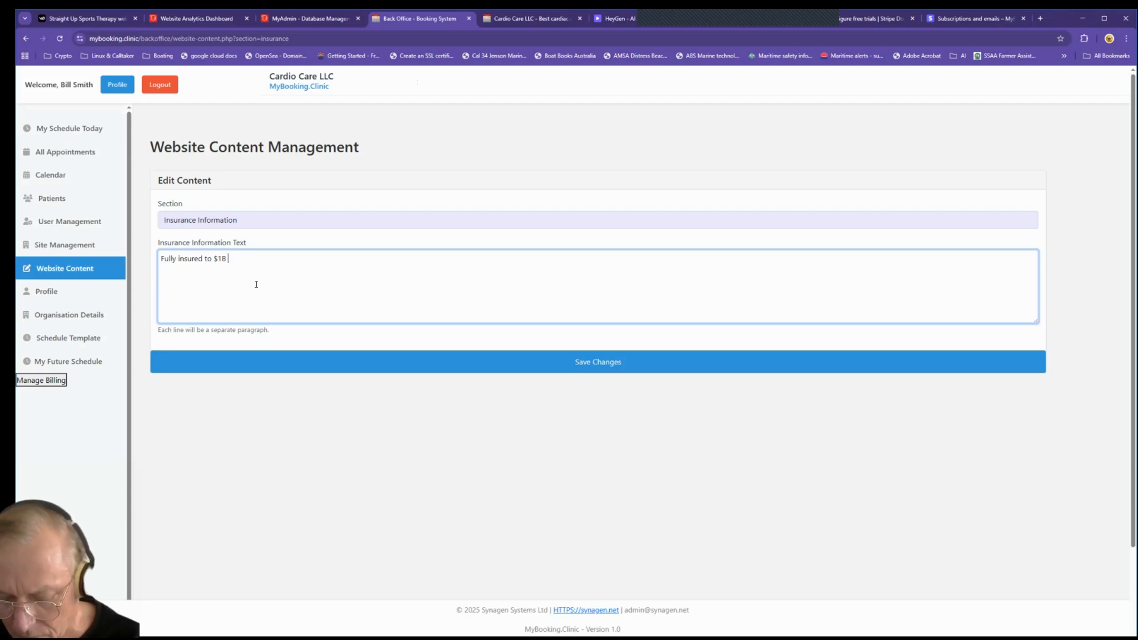
type("professional ")
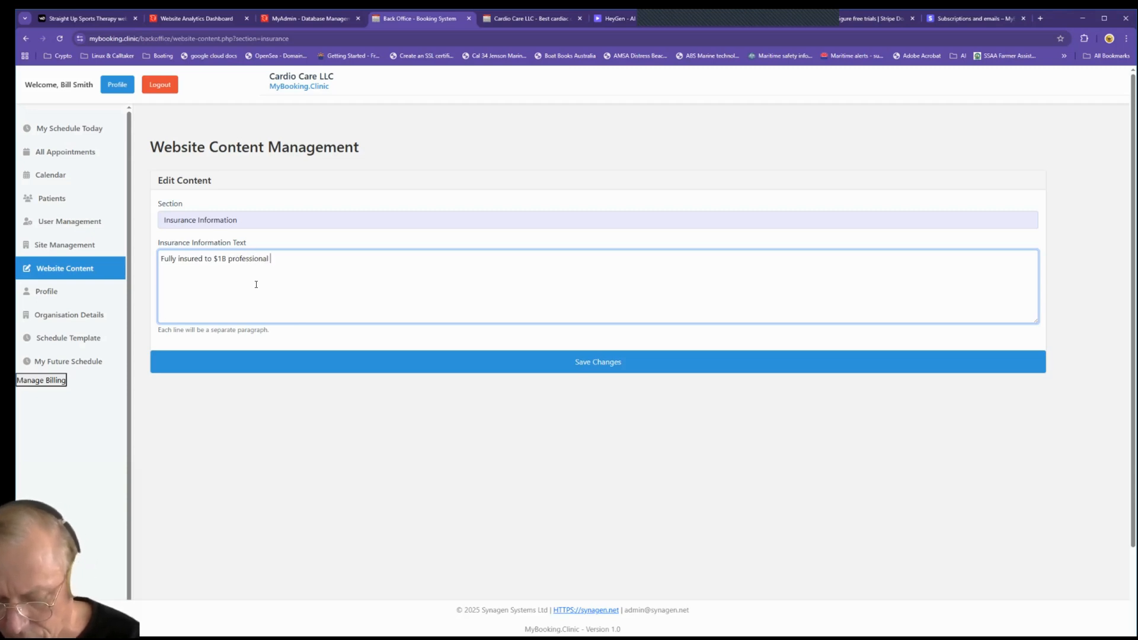
type("i")
type("ndemnity")
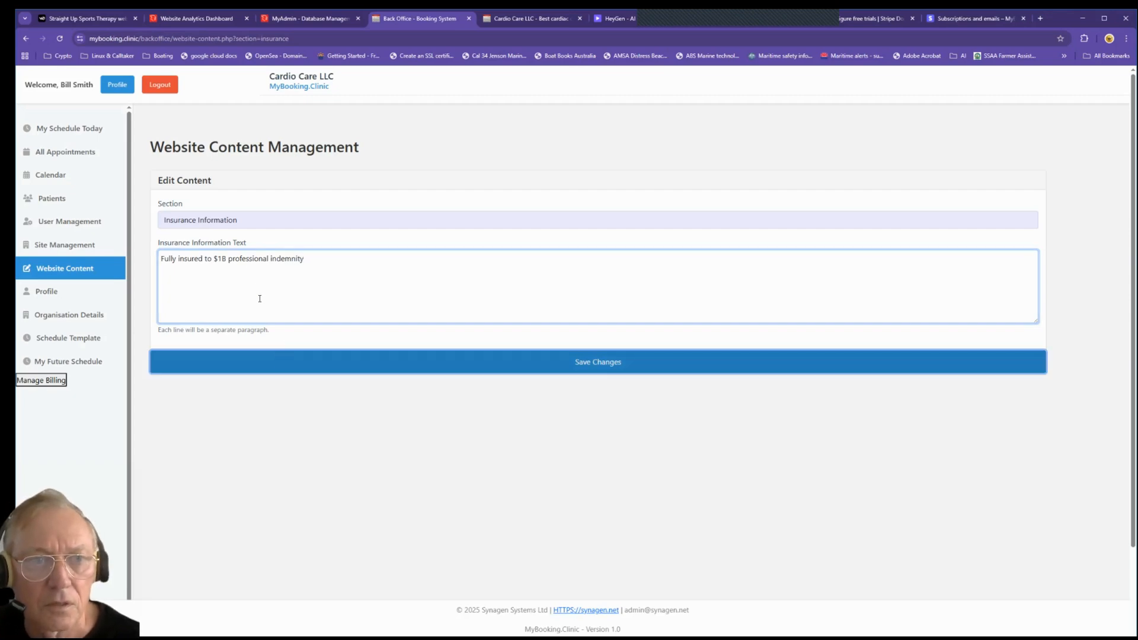
left_click(280, 362)
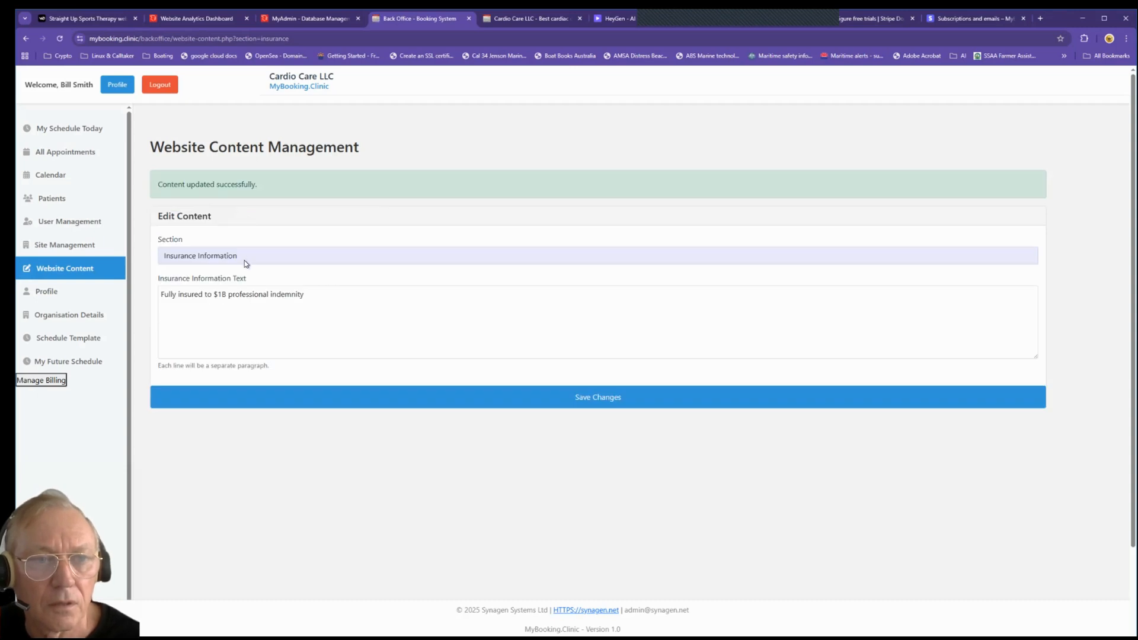
left_click(244, 261)
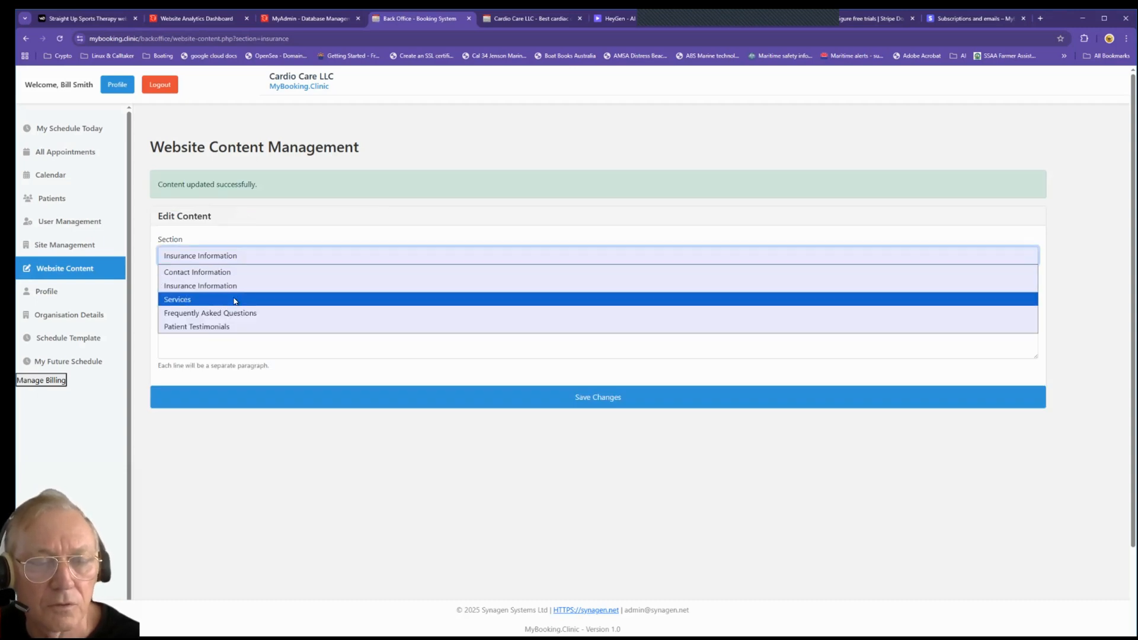
Step: Set the Services icon colour to blue and give Service 1 a heart-pulse icon, Cardiac Consultation header and description
left_click(235, 301)
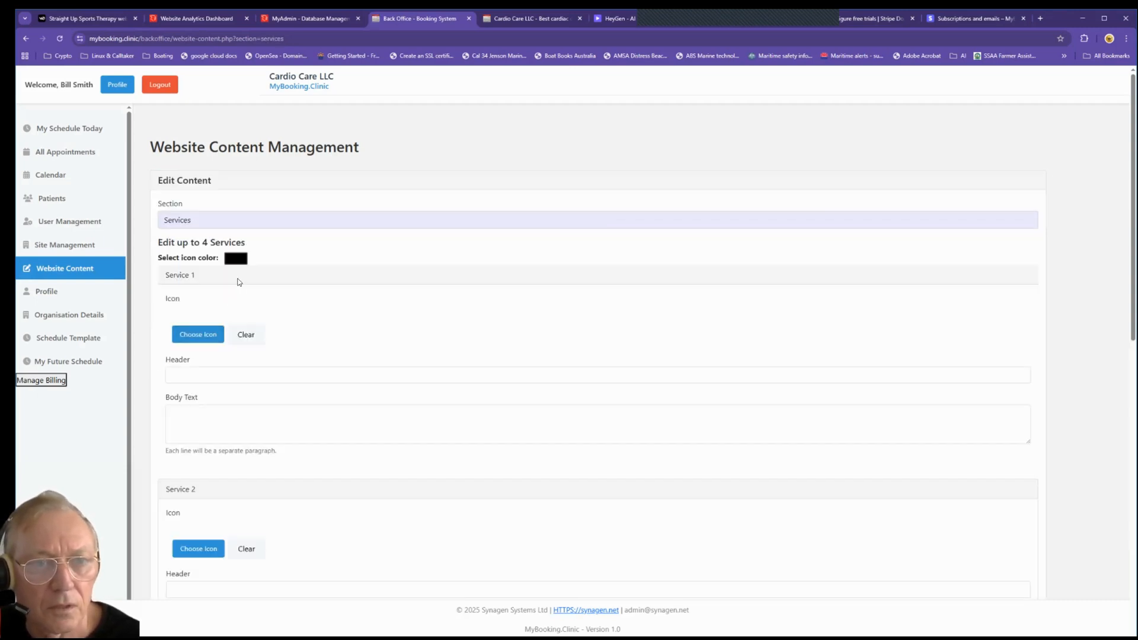
left_click(285, 340)
left_click(302, 271)
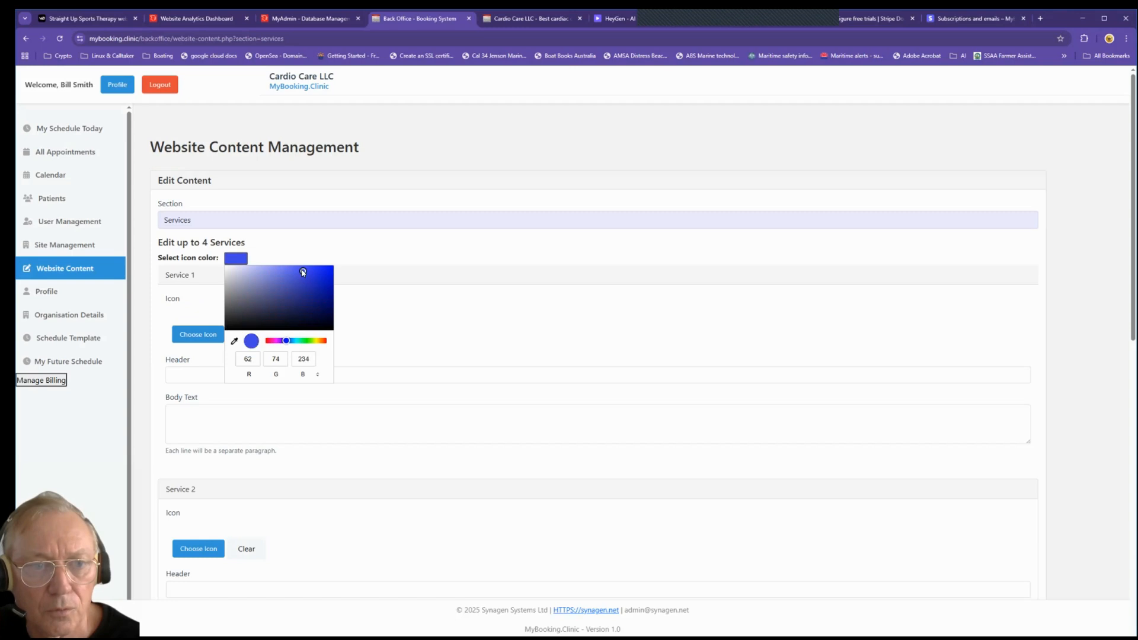
left_click(362, 285)
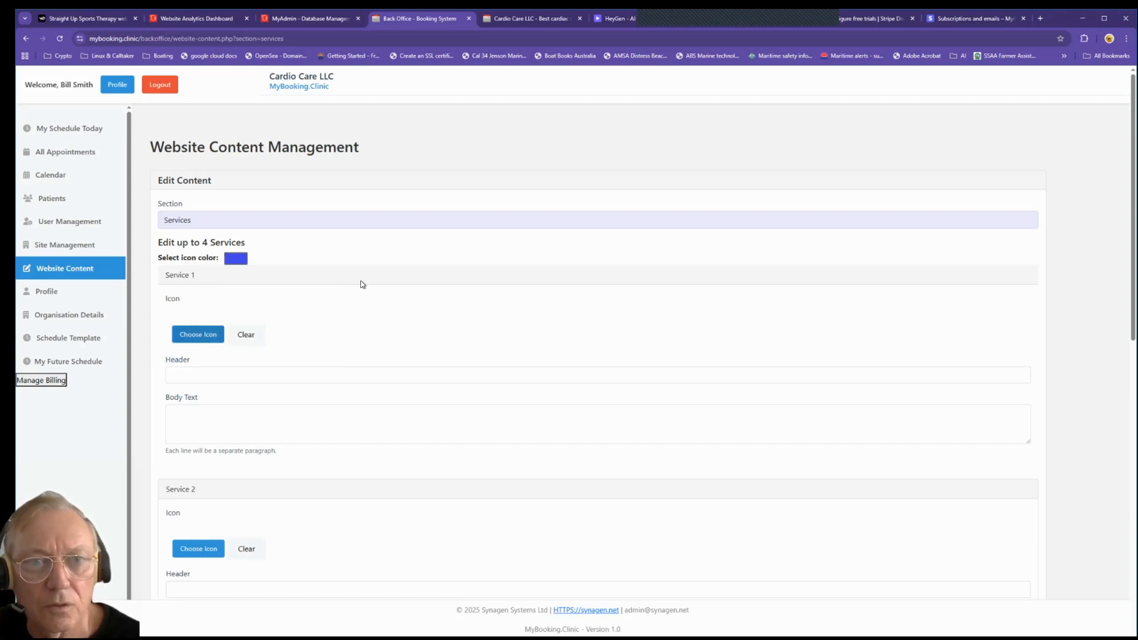
left_click(406, 151)
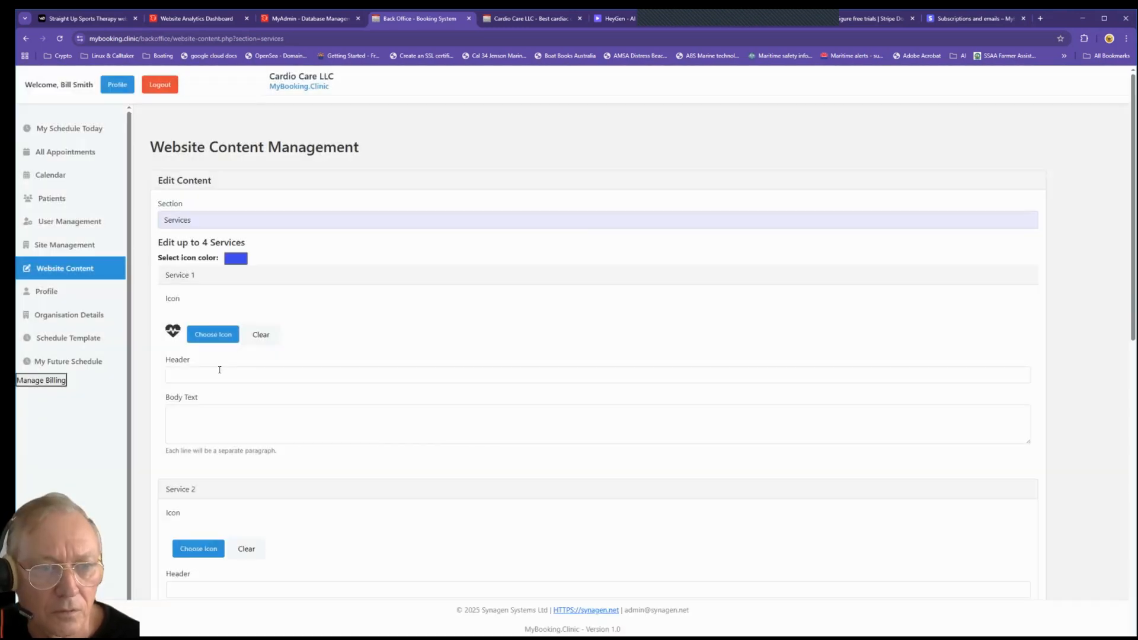
left_click(219, 371)
left_click(235, 399)
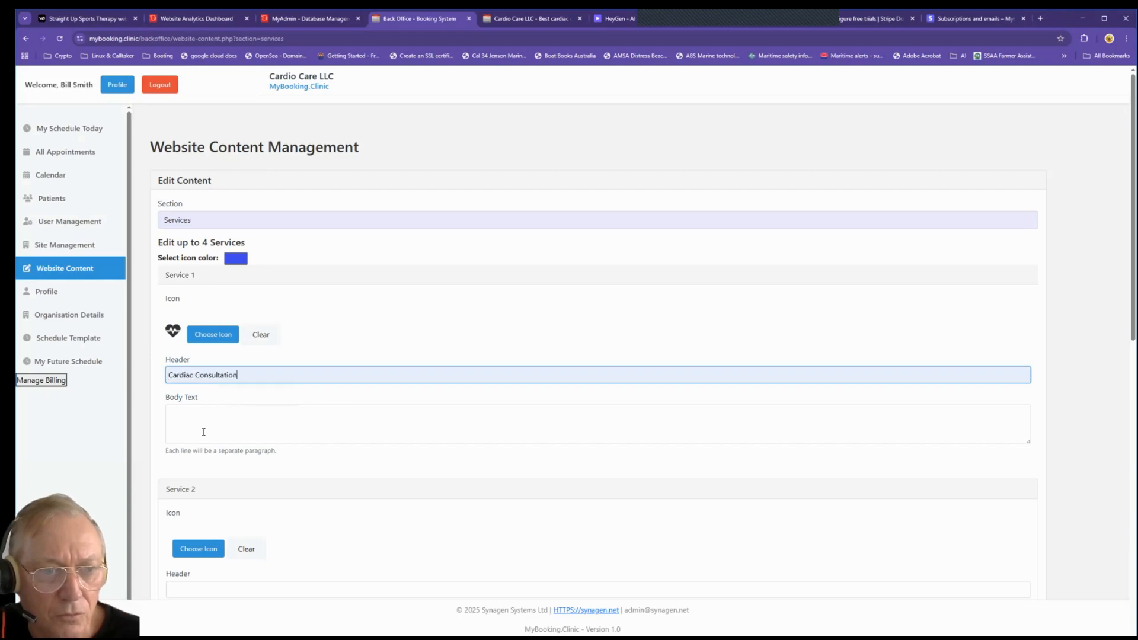
left_click(204, 421)
type("adsfads adsf asd fsadf sda f")
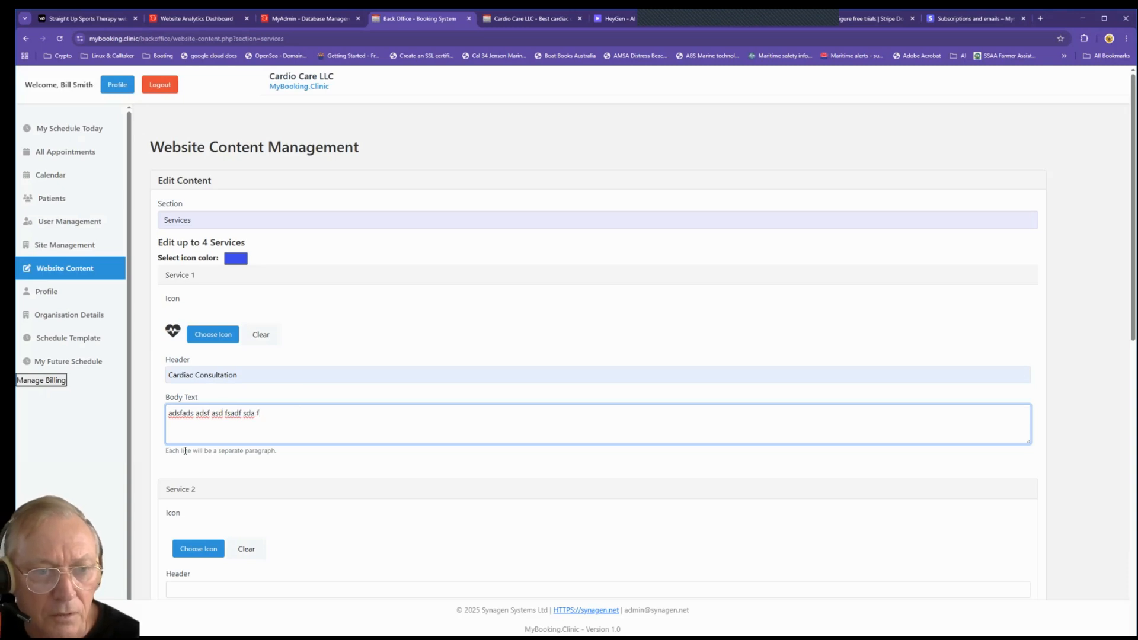
Step: Give Service 2 a stethoscope icon, Diagnostic Testing header and placeholder description
scroll(185, 450, "down", 4)
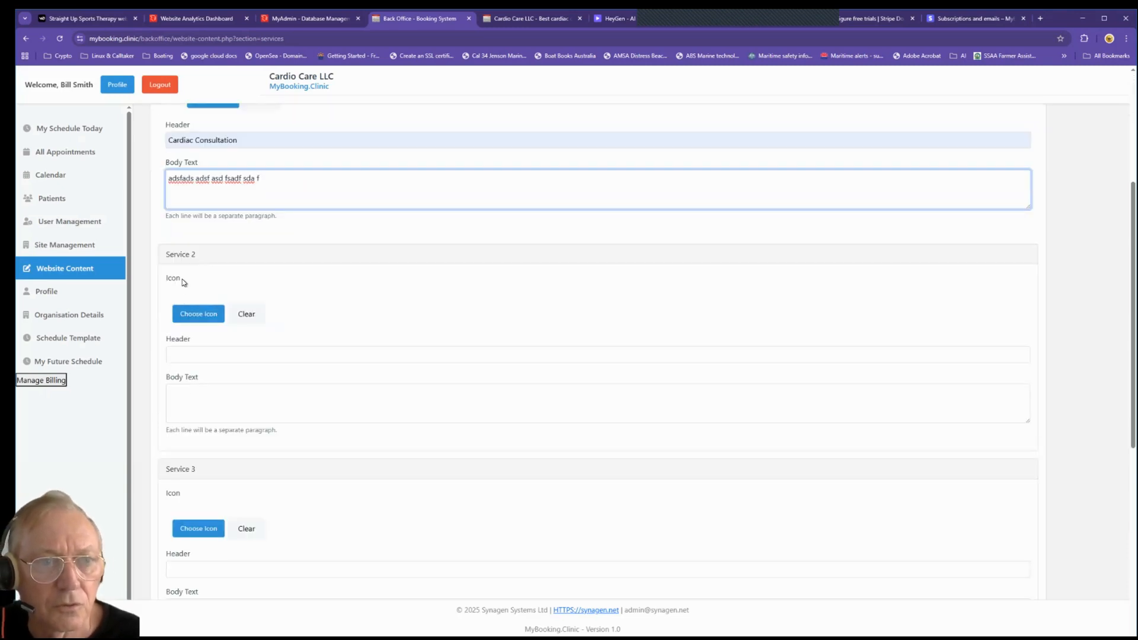
left_click(199, 314)
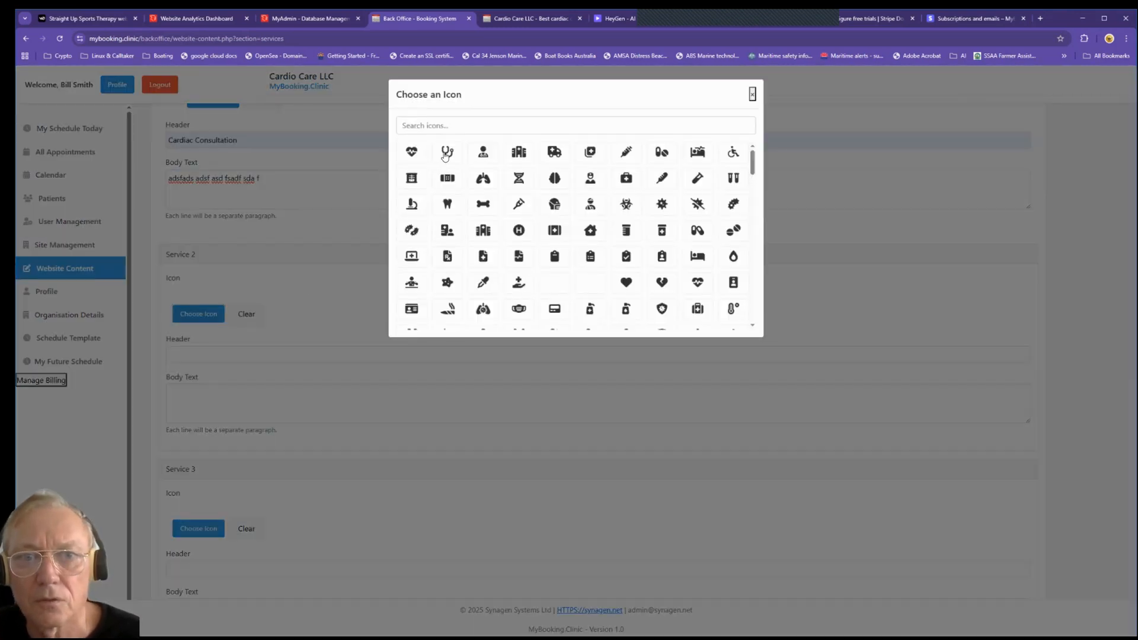
left_click(446, 155)
left_click(205, 358)
key("Down")
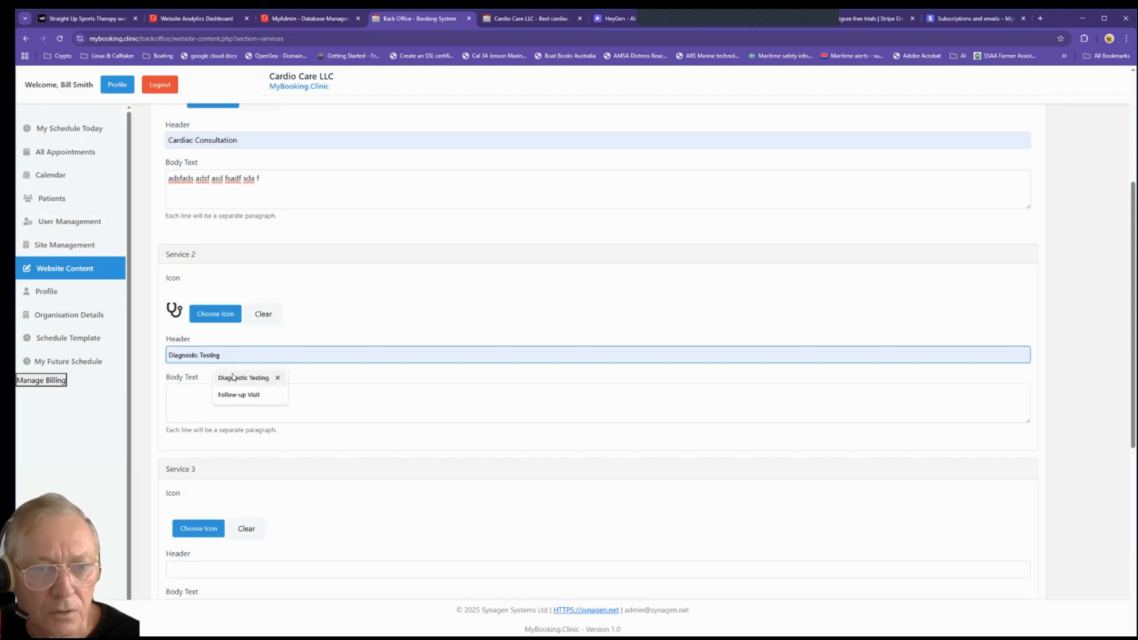
key("Return")
left_click(203, 399)
type("asdfdsa ")
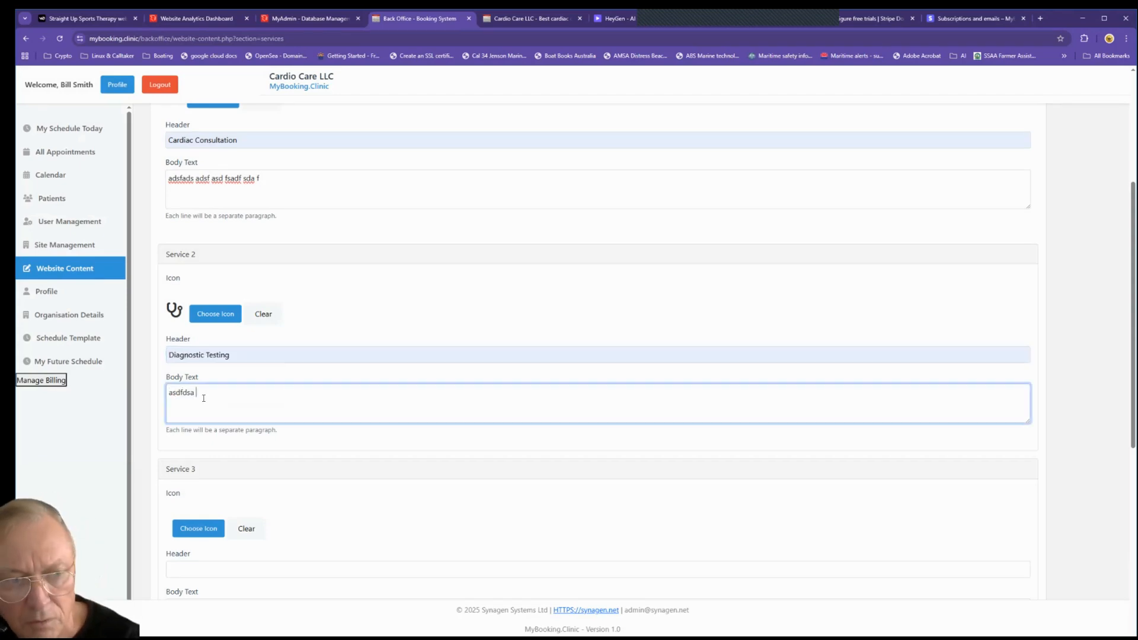
type("daf adf dafg v")
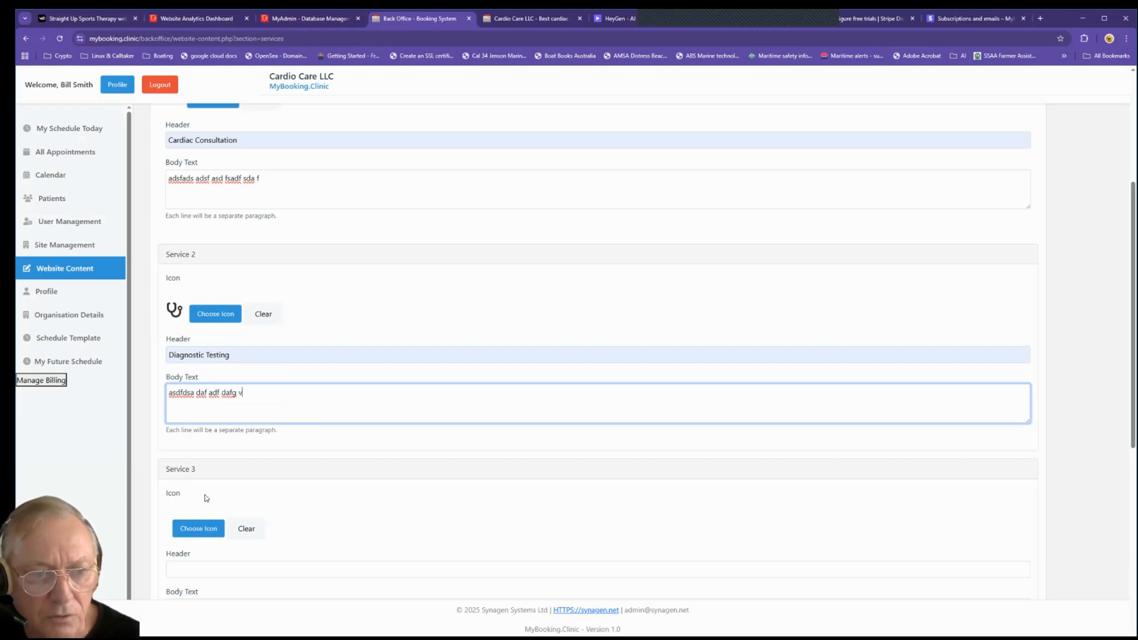
Step: Give Service 3 the doctor icon, Interventional Cardiology header and placeholder description
scroll(203, 498, "down", 3)
left_click(199, 341)
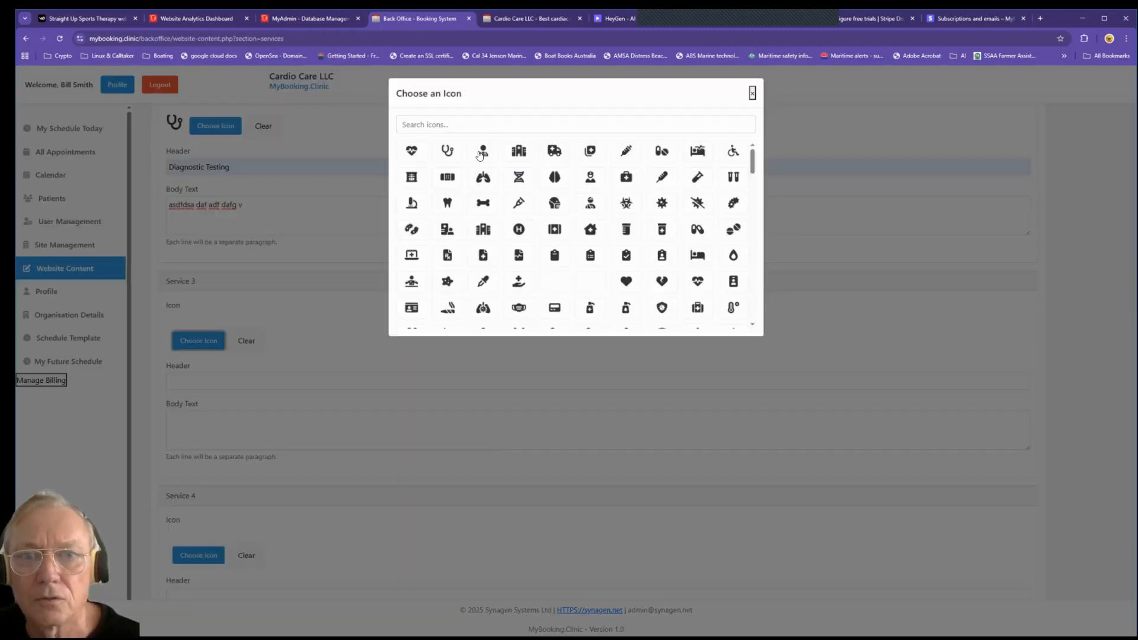
left_click(481, 147)
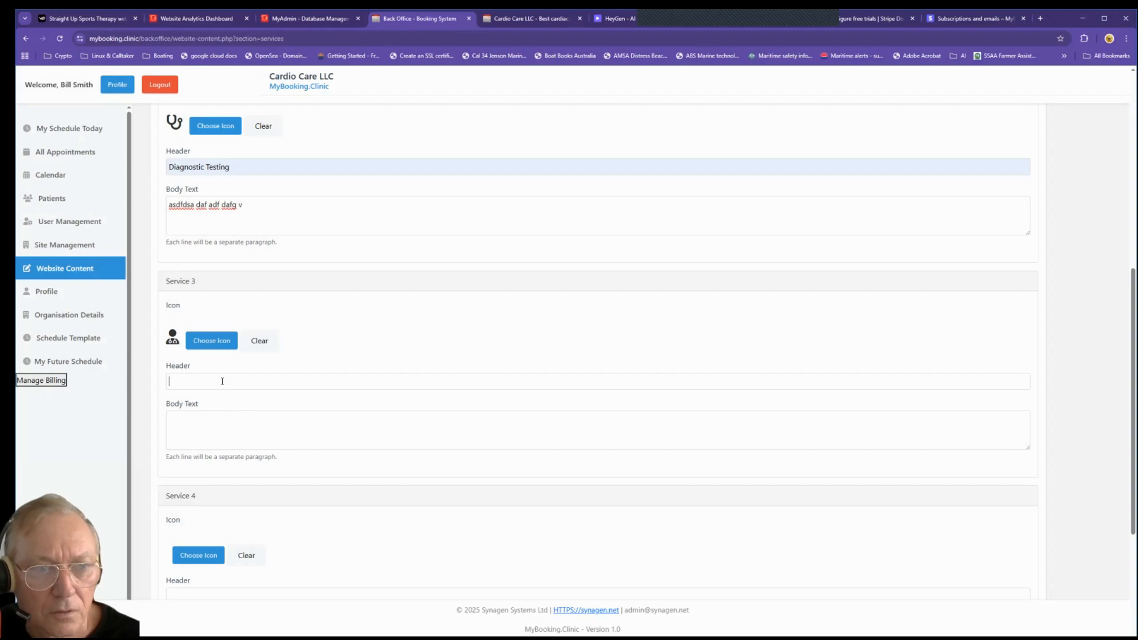
left_click(222, 381)
left_click(243, 407)
left_click(189, 434)
type("s")
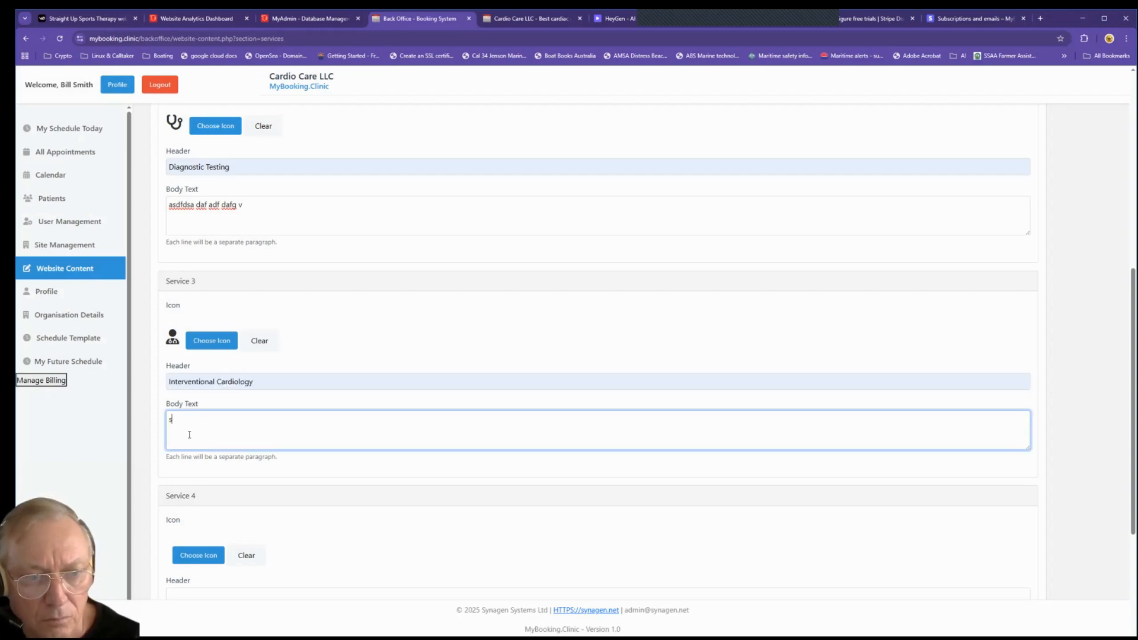
type("dfg dsfg df df d sfgdfsg")
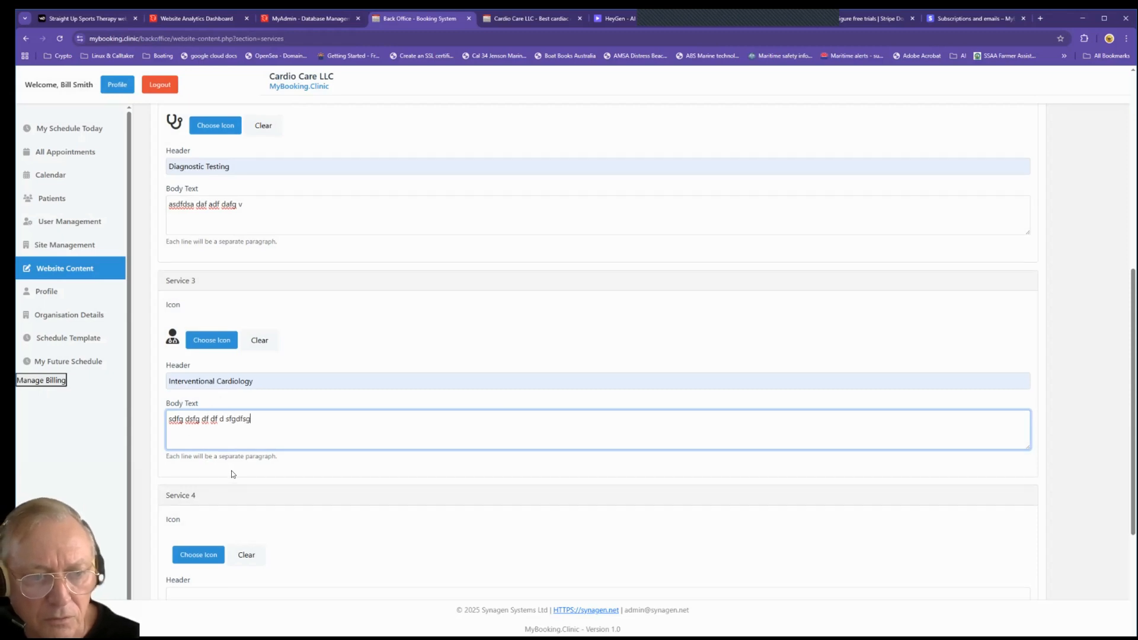
Step: Give Service 4 the bed icon, Stress Test header and description, then save the services
scroll(232, 474, "down", 2)
left_click(199, 462)
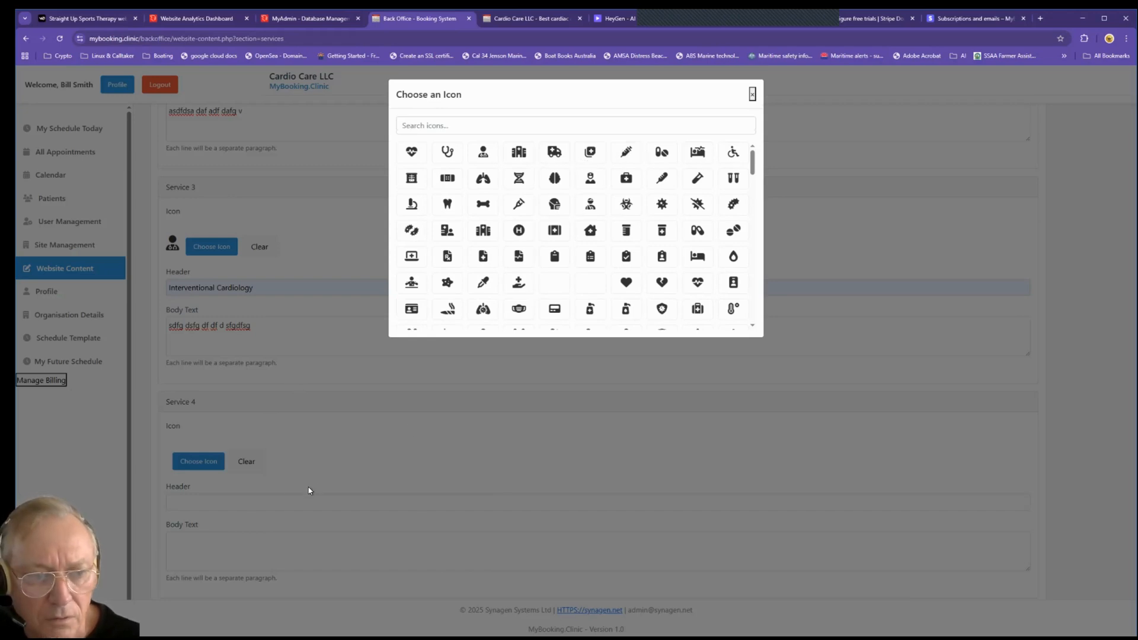
left_click(279, 501)
key("Down")
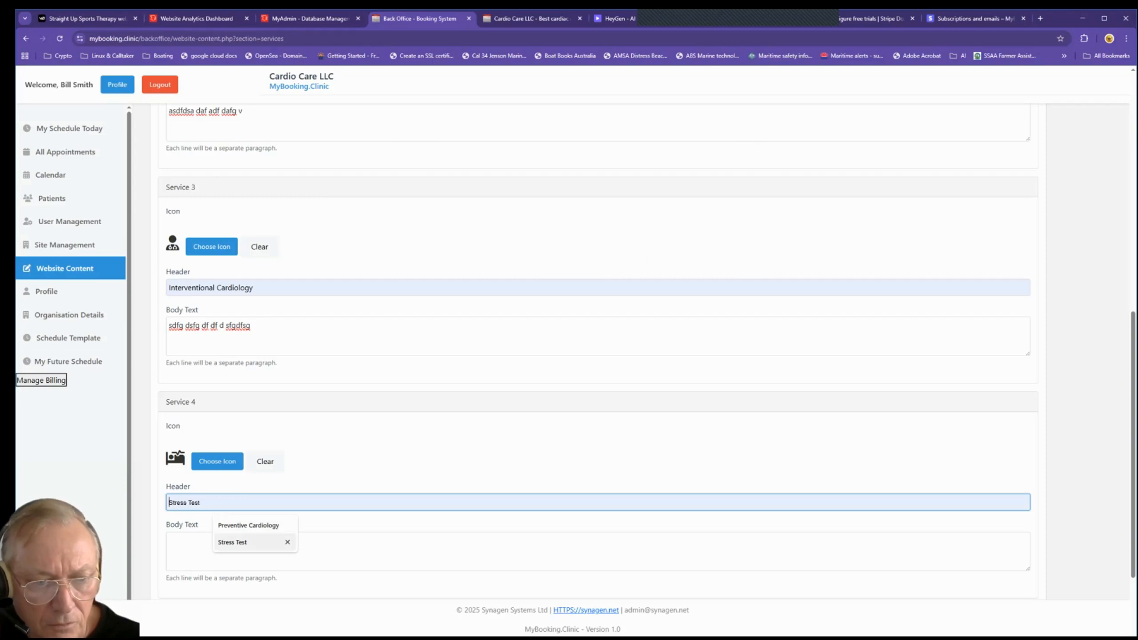
key("Return")
key("Tab")
type("sdfg dsfg dsfg dsfg dfsgdf")
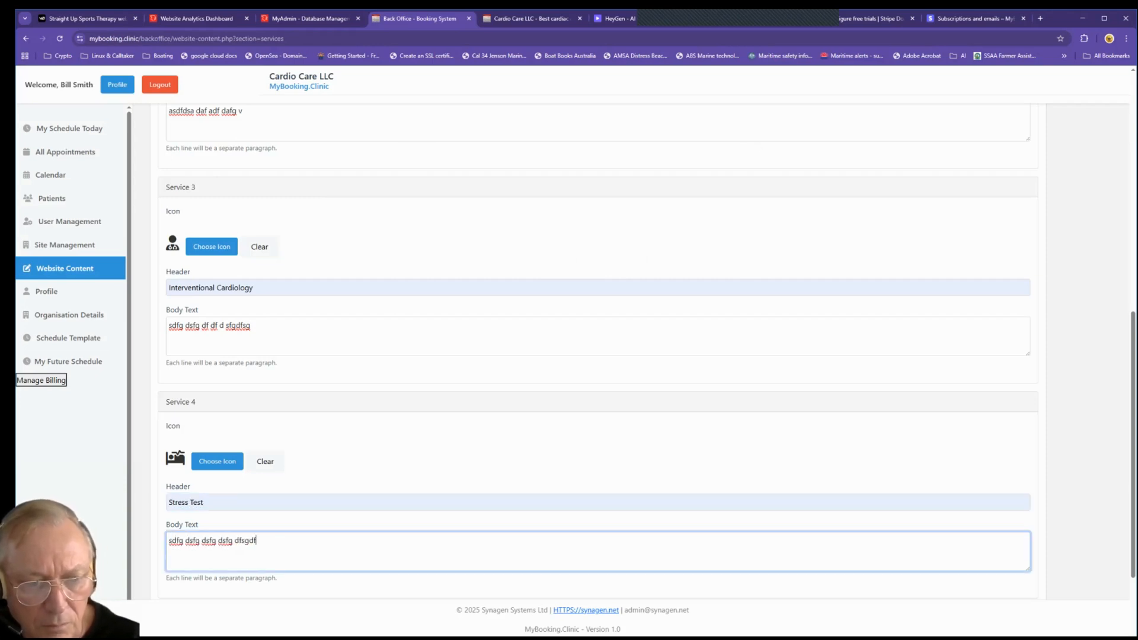
scroll(241, 497, "down", 2)
left_click(240, 497)
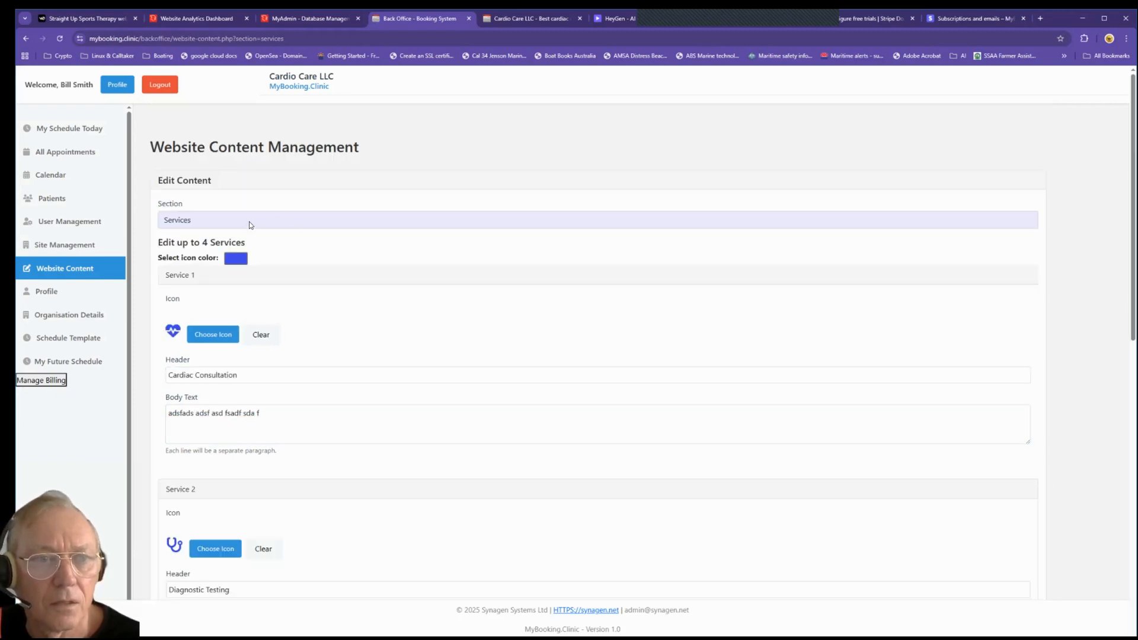
Step: In Frequently Asked Questions, add 'What should I bring to my first appointment?' with answer 'whatever'
left_click(249, 224)
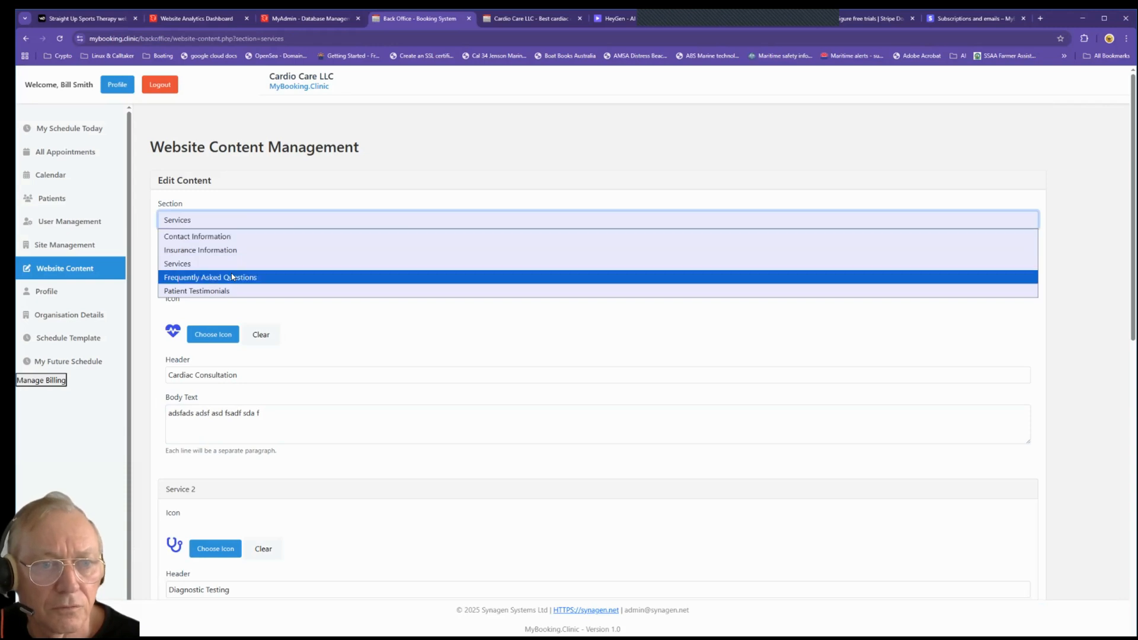
key("Return")
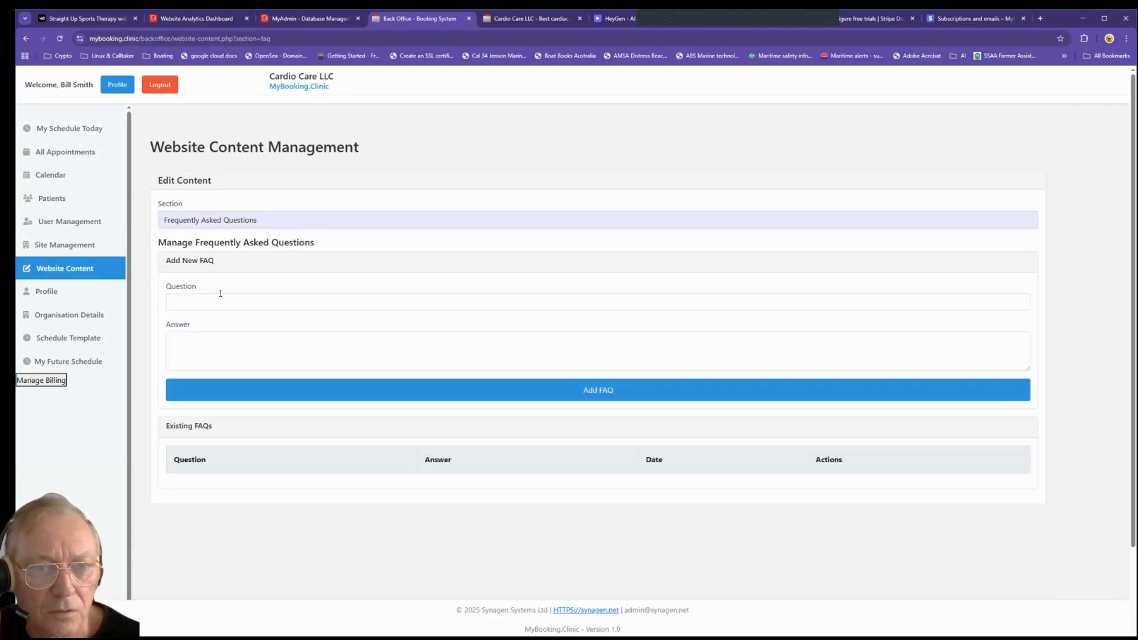
left_click(221, 300)
left_click(232, 342)
left_click(232, 345)
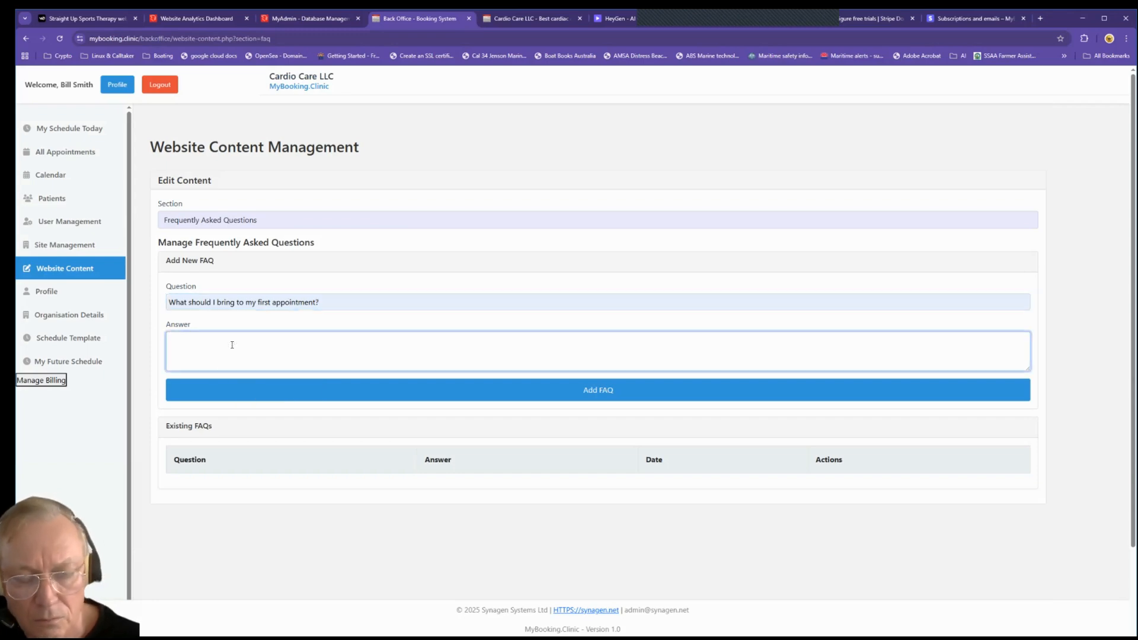
type("whatever")
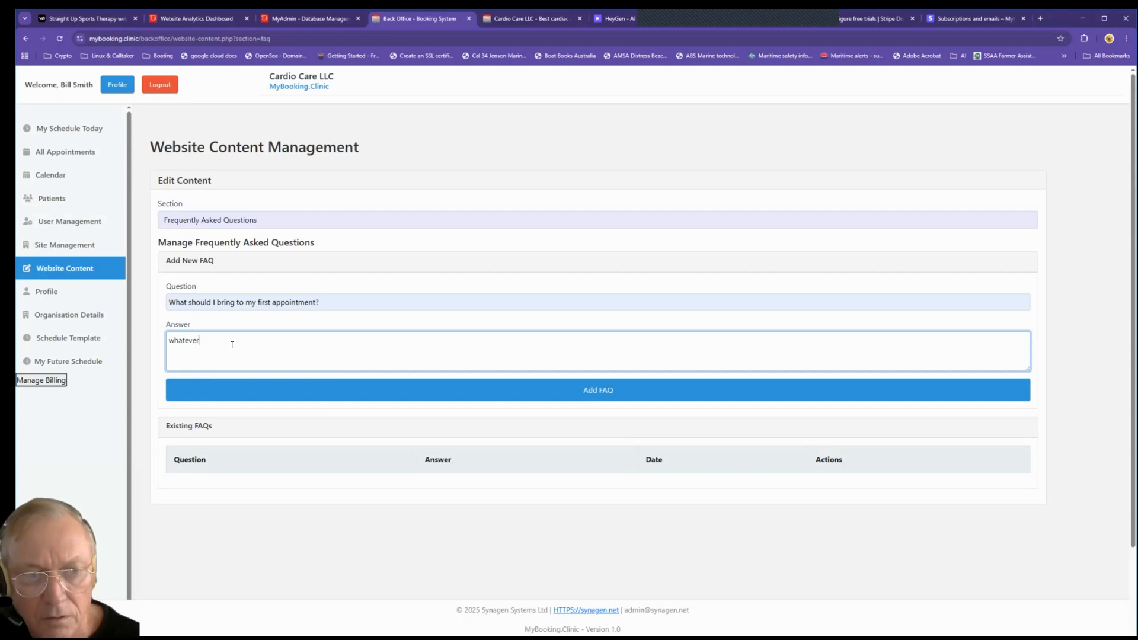
left_click(319, 389)
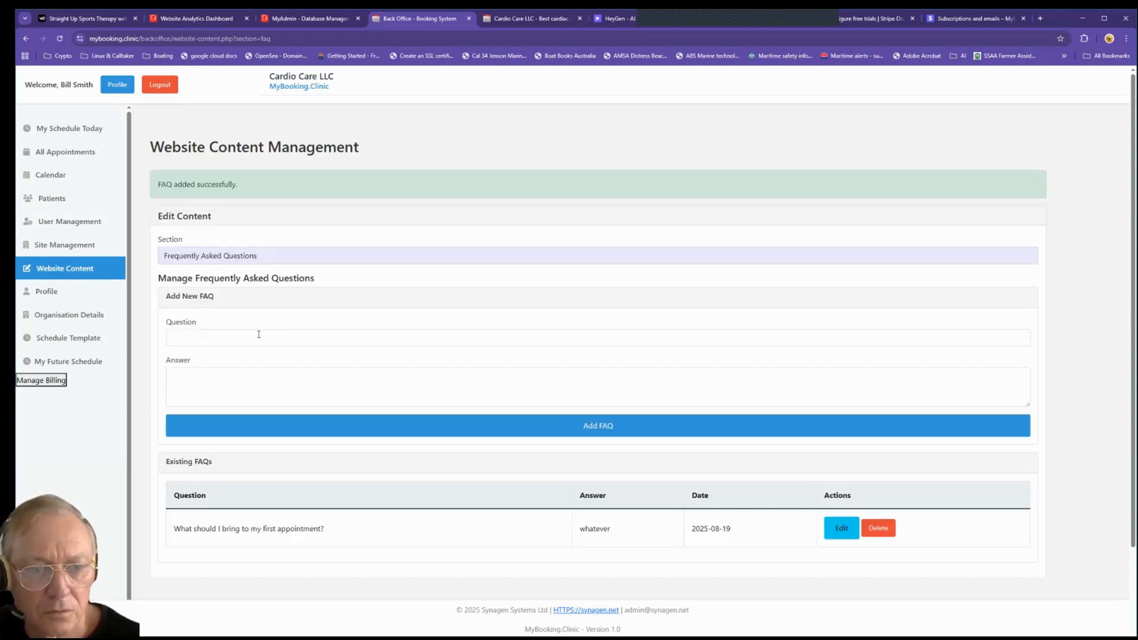
Step: Add the FAQ 'How do I prepare for a cardiac stress test?' with a placeholder answer
left_click(221, 381)
type("df df dfg dsfg dsfg")
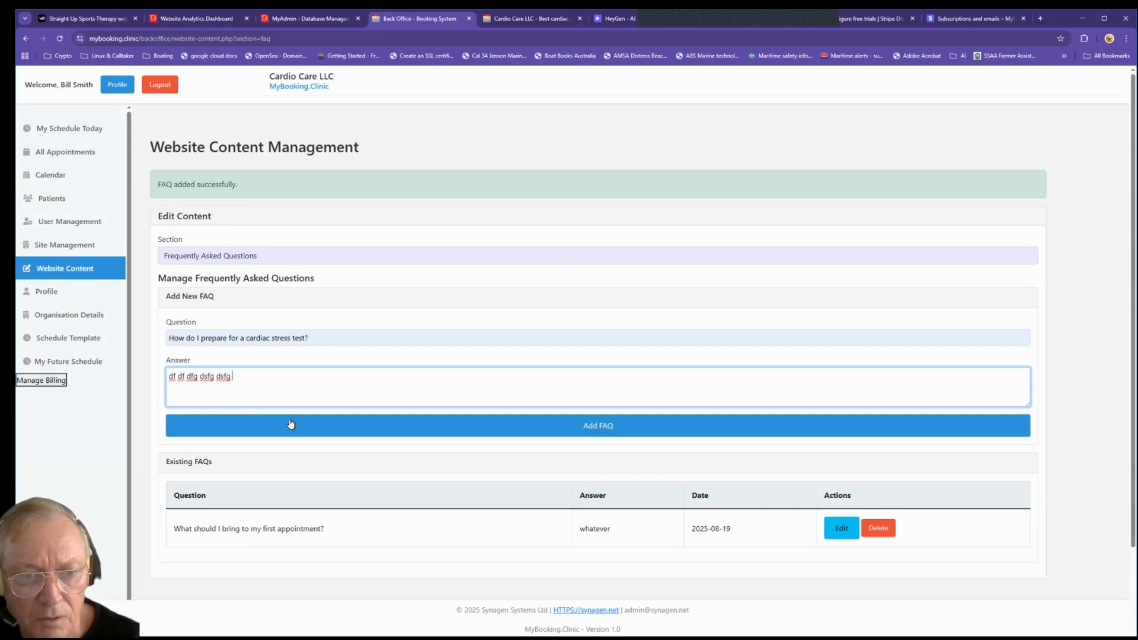
left_click(292, 425)
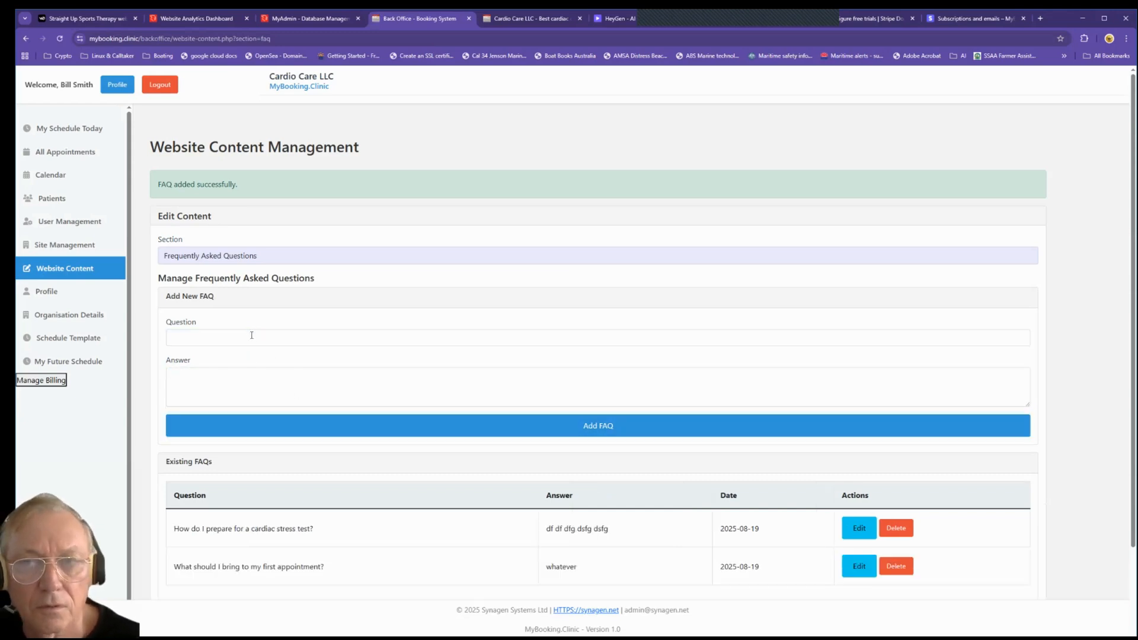
left_click(528, 19)
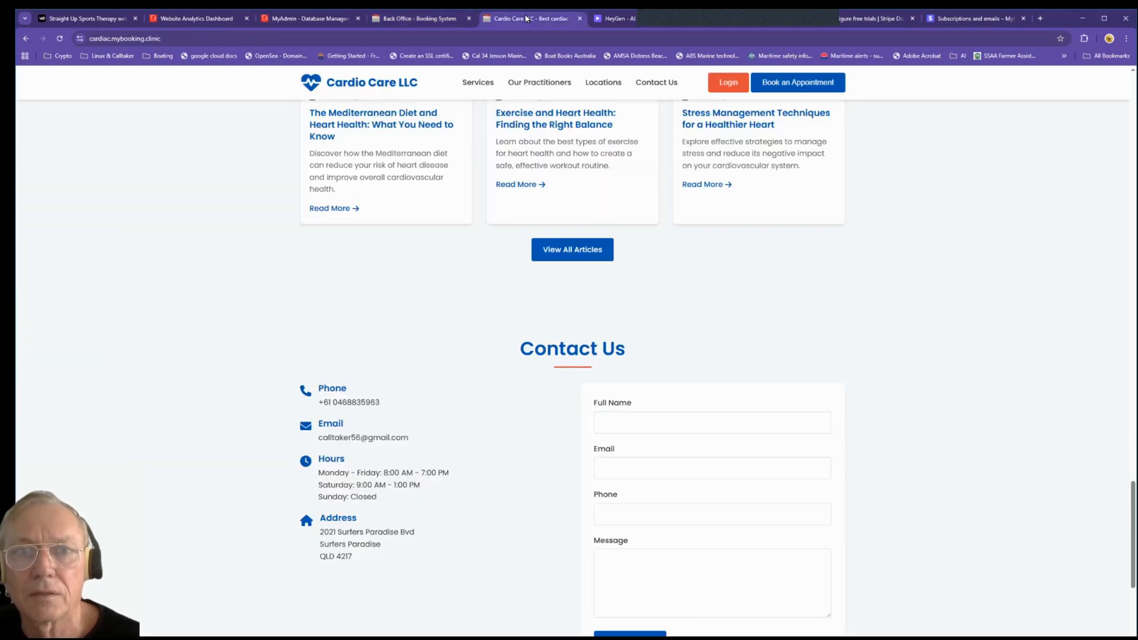
scroll(213, 231, "up", 15)
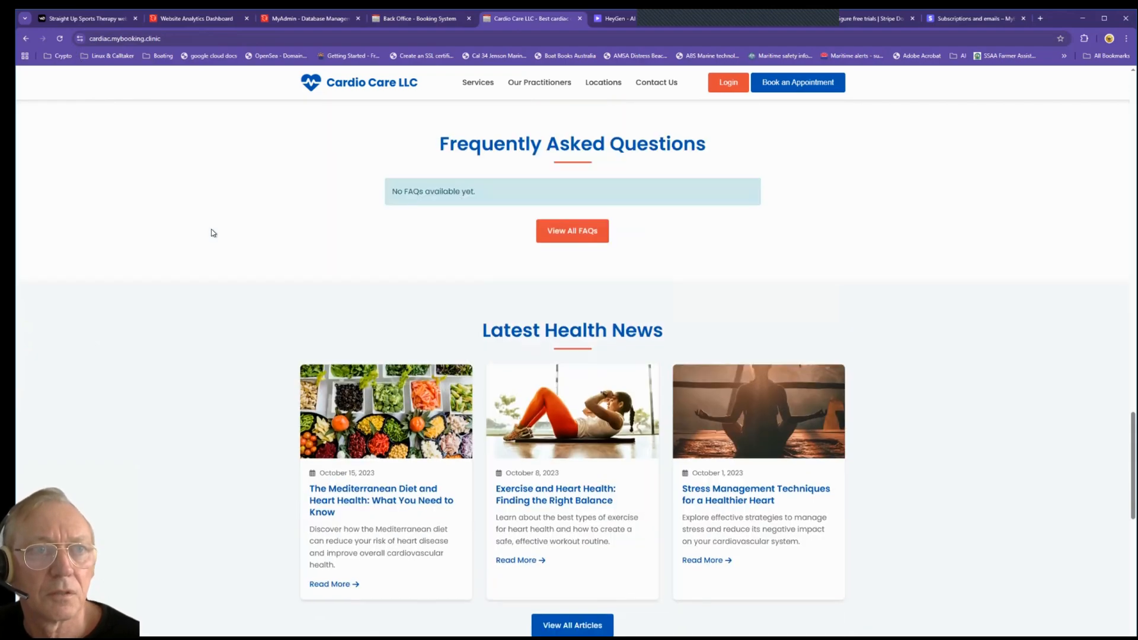
scroll(213, 232, "up", 10)
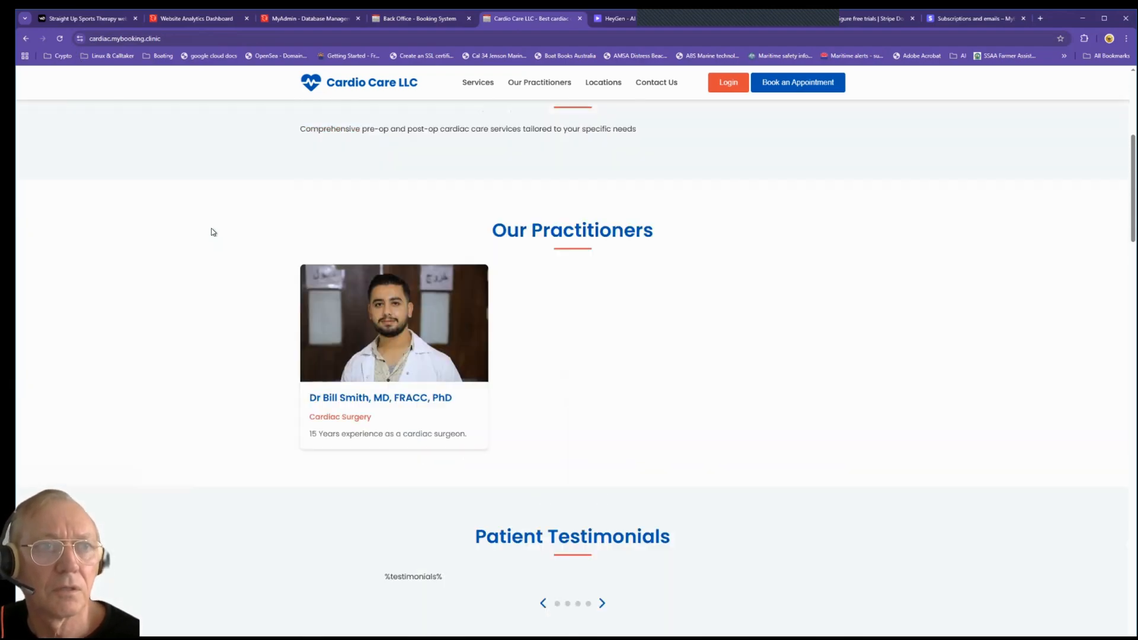
left_click(61, 42)
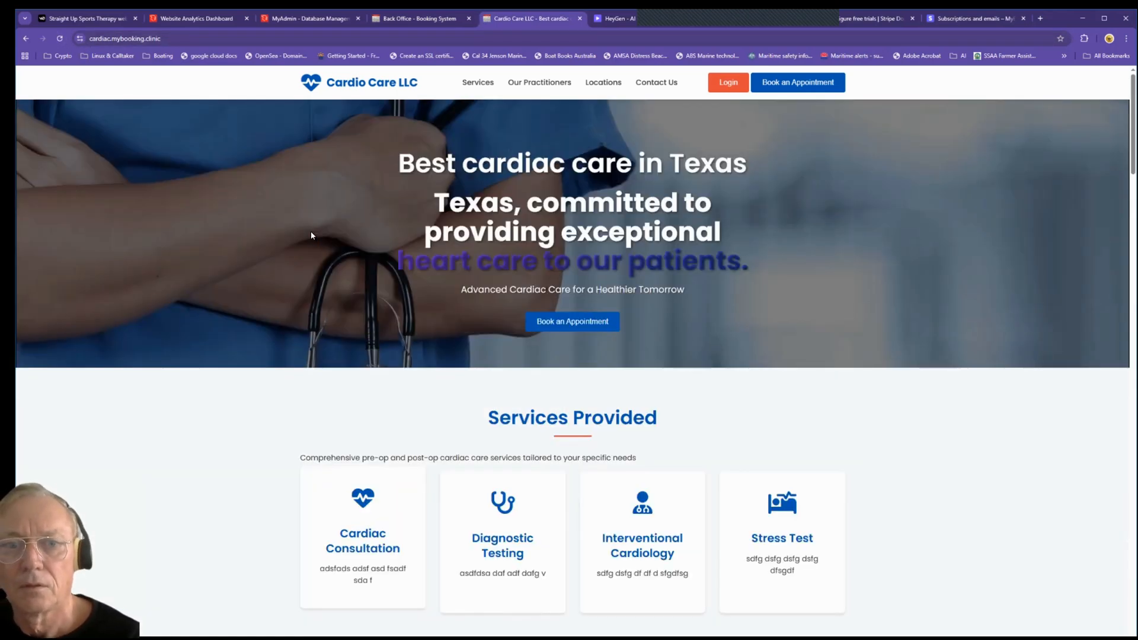
scroll(312, 235, "down", 3)
scroll(633, 386, "down", 9)
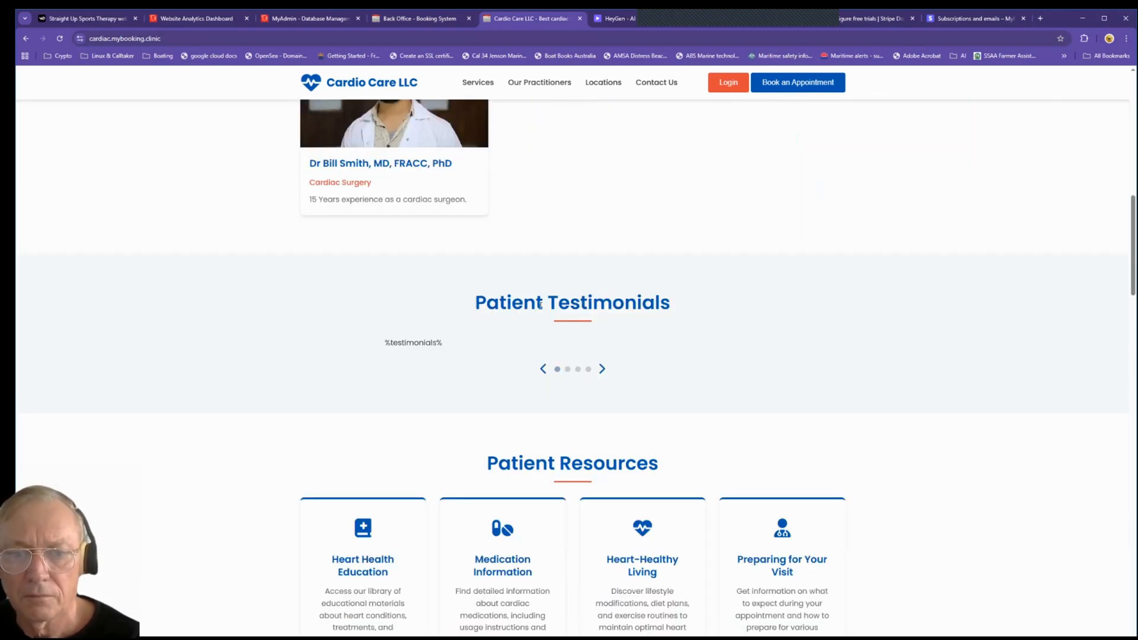
scroll(522, 338, "down", 5)
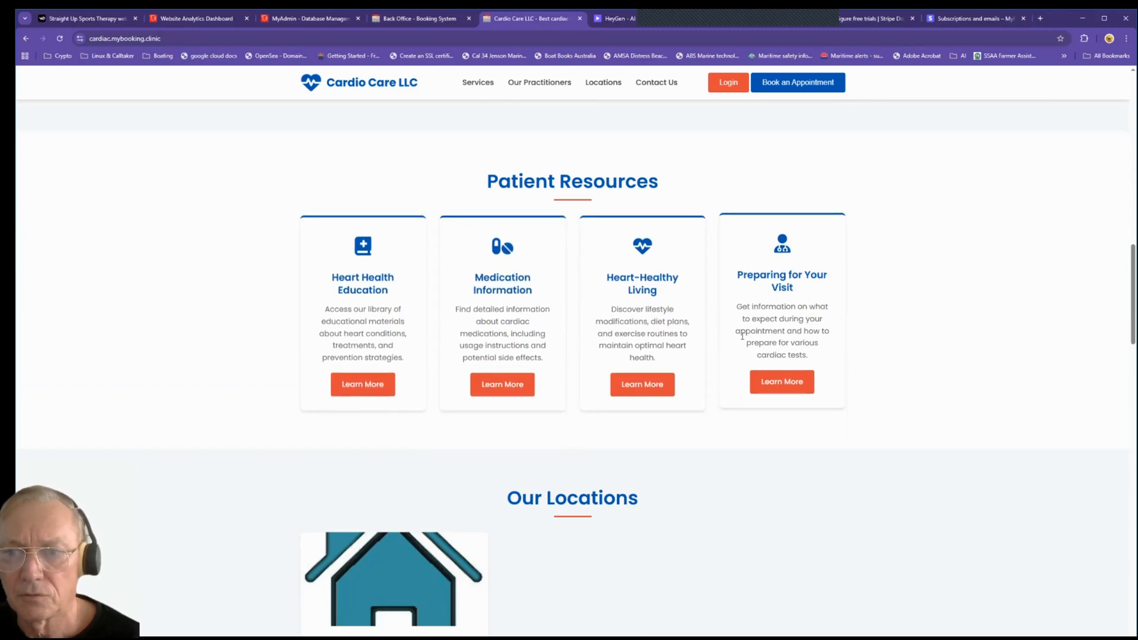
scroll(587, 391, "down", 10)
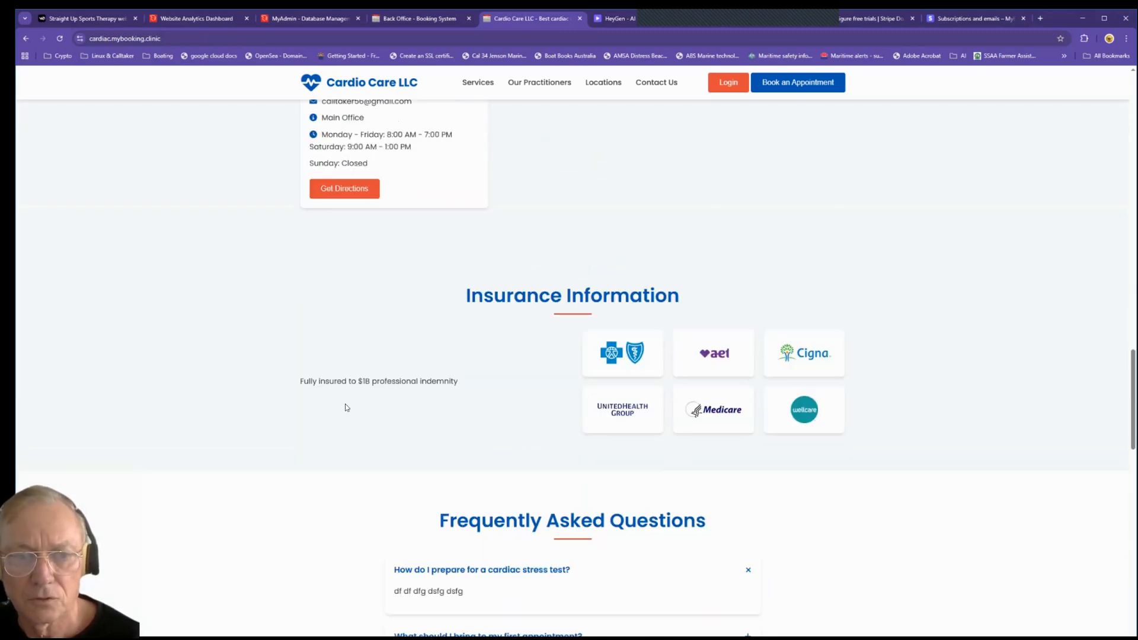
scroll(593, 457, "down", 3)
left_click(545, 460)
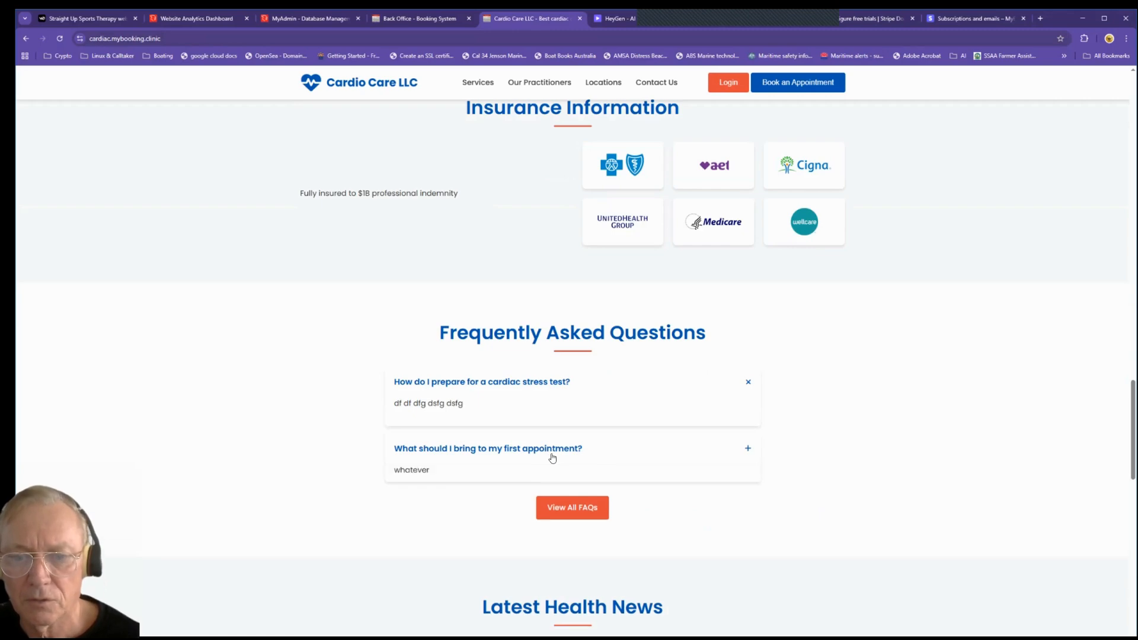
left_click(474, 383)
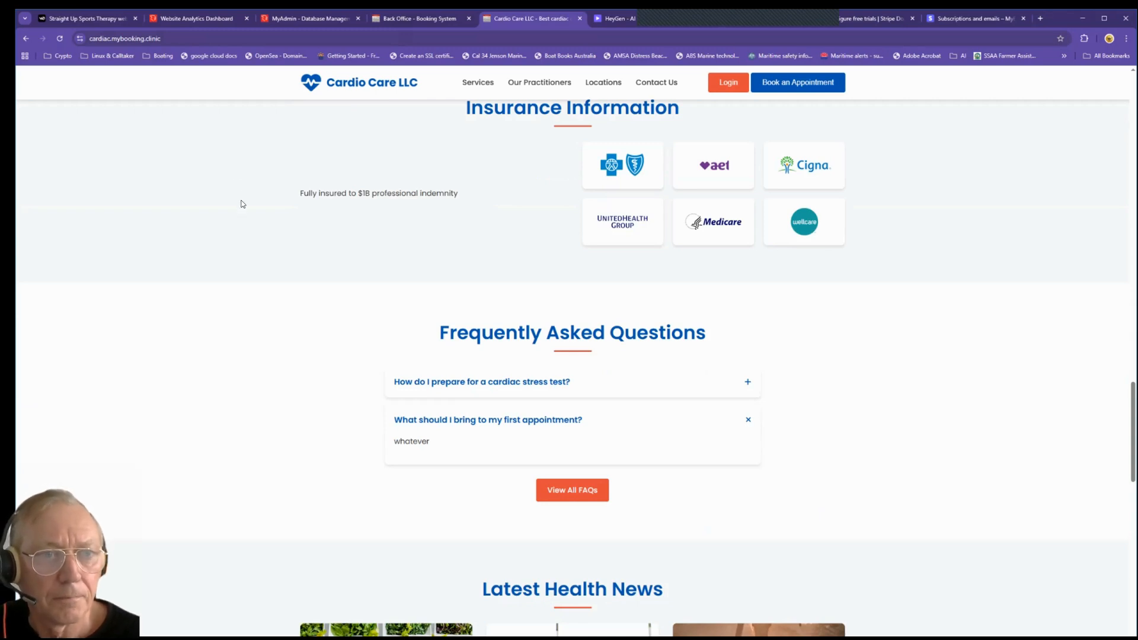
key("ctrl+shift+Tab")
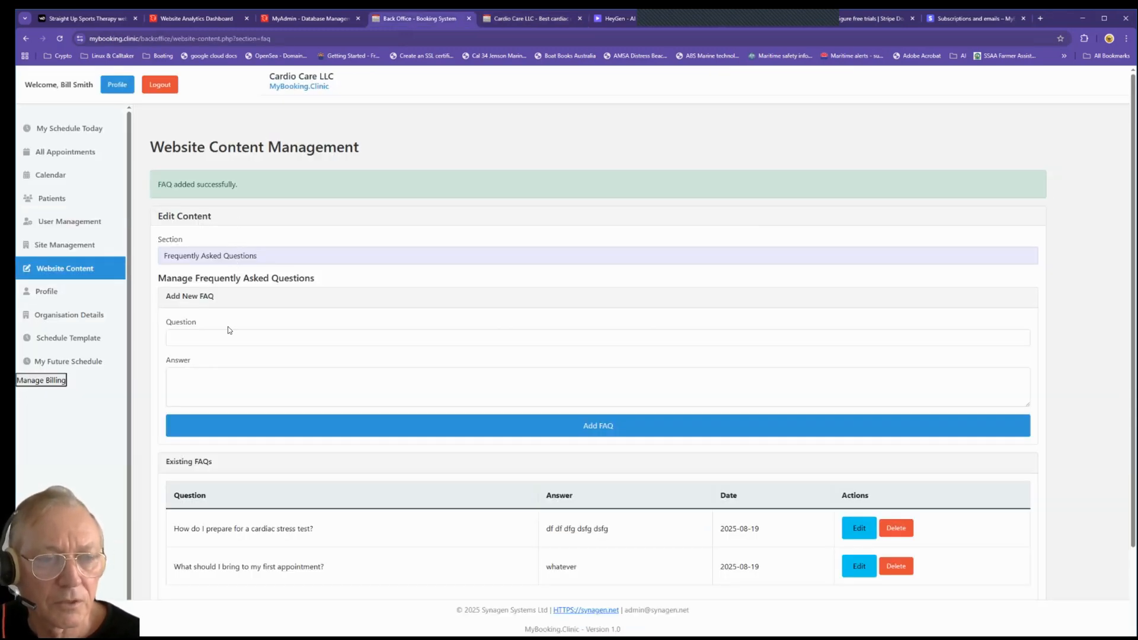
Step: Fill Patient Testimonial 1 with text, the patient's name and title Heart Attack Survivor, then save
left_click(228, 255)
left_click(231, 326)
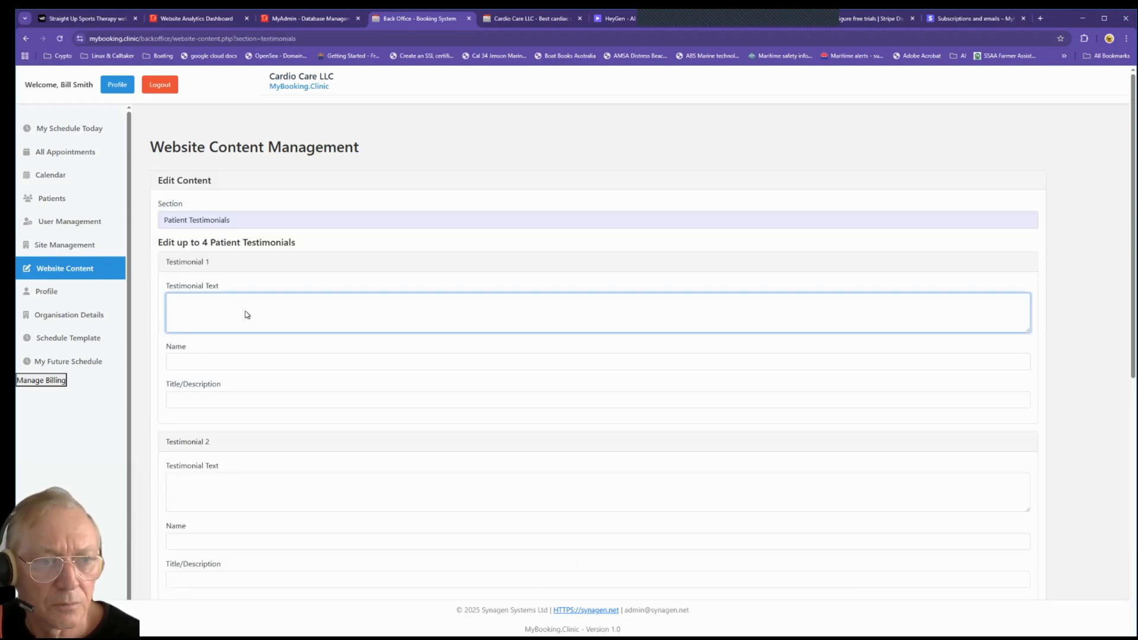
type("sdfg sdfg sdfg sdfg dsfg")
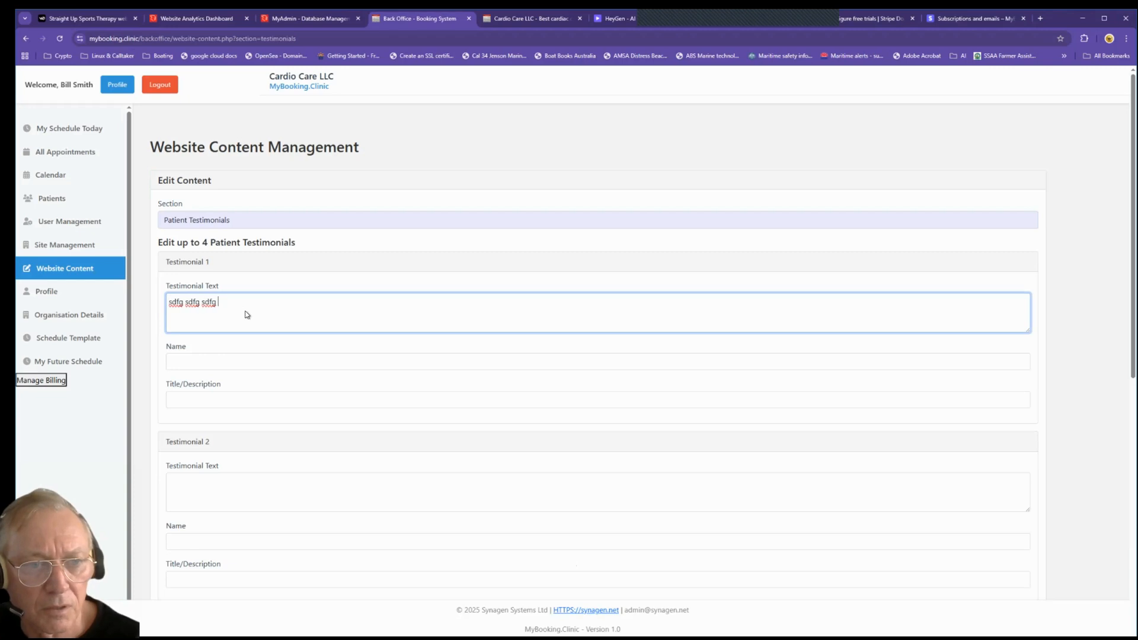
left_click(241, 364)
left_click(237, 385)
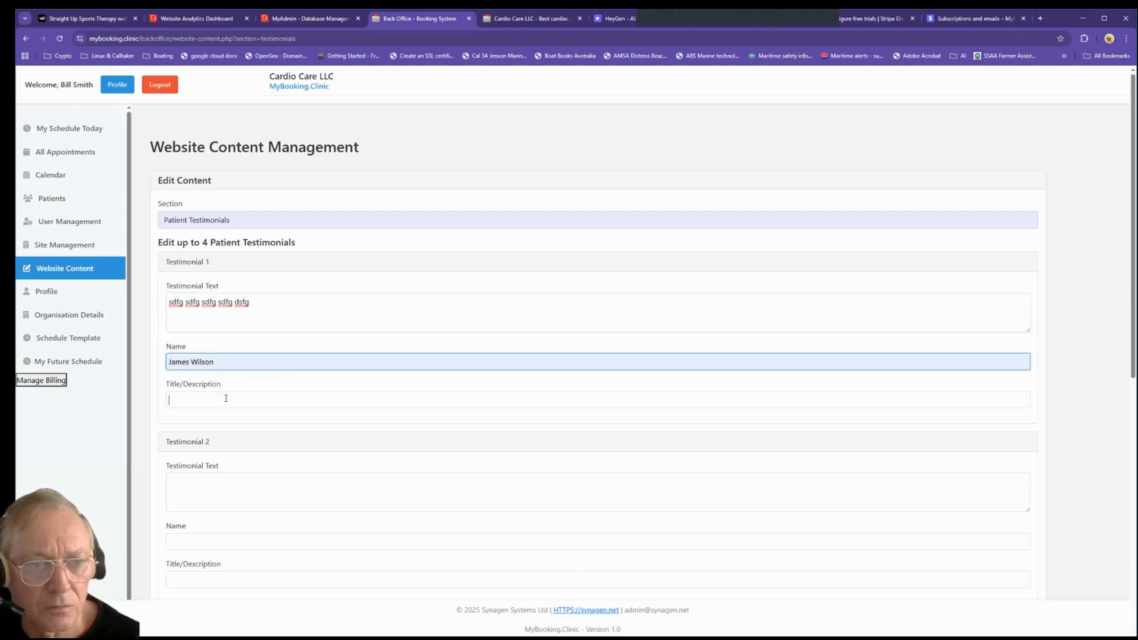
left_click(213, 400)
left_click(249, 424)
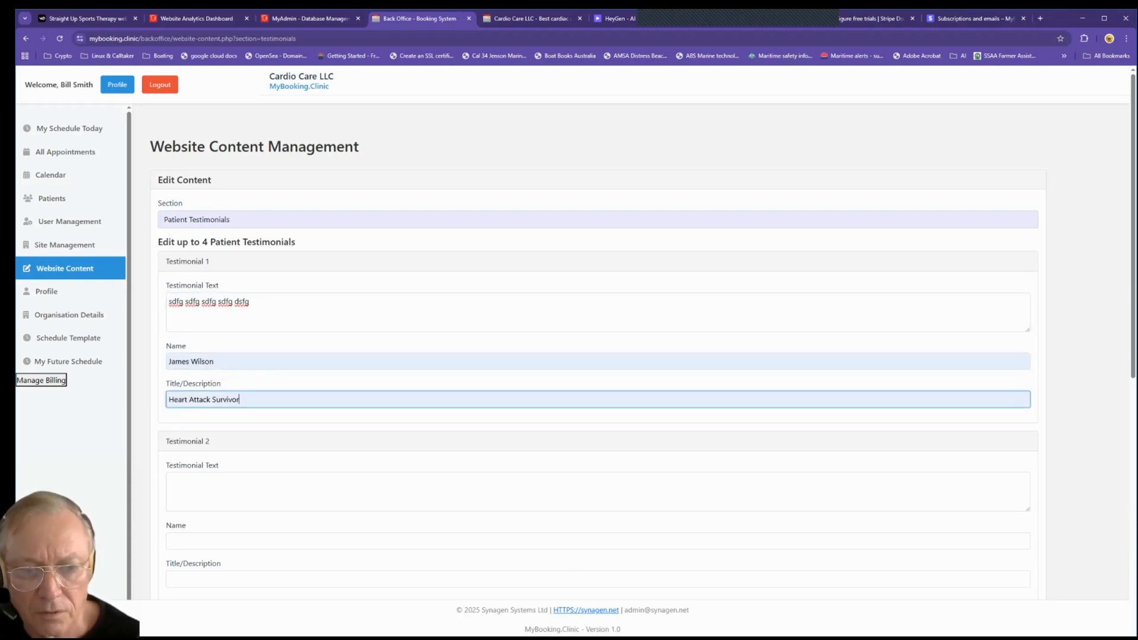
scroll(355, 500, "down", 8)
left_click(354, 499)
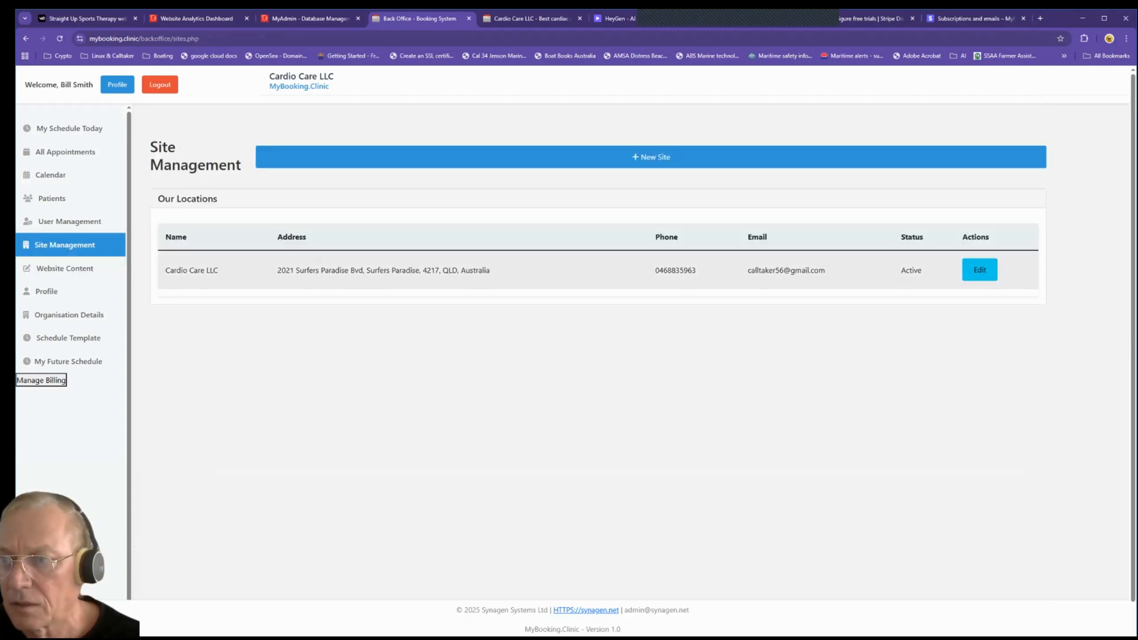
Step: Attach clinic2.jpg as the Cardio Care LLC site photo and save the site
left_click(979, 270)
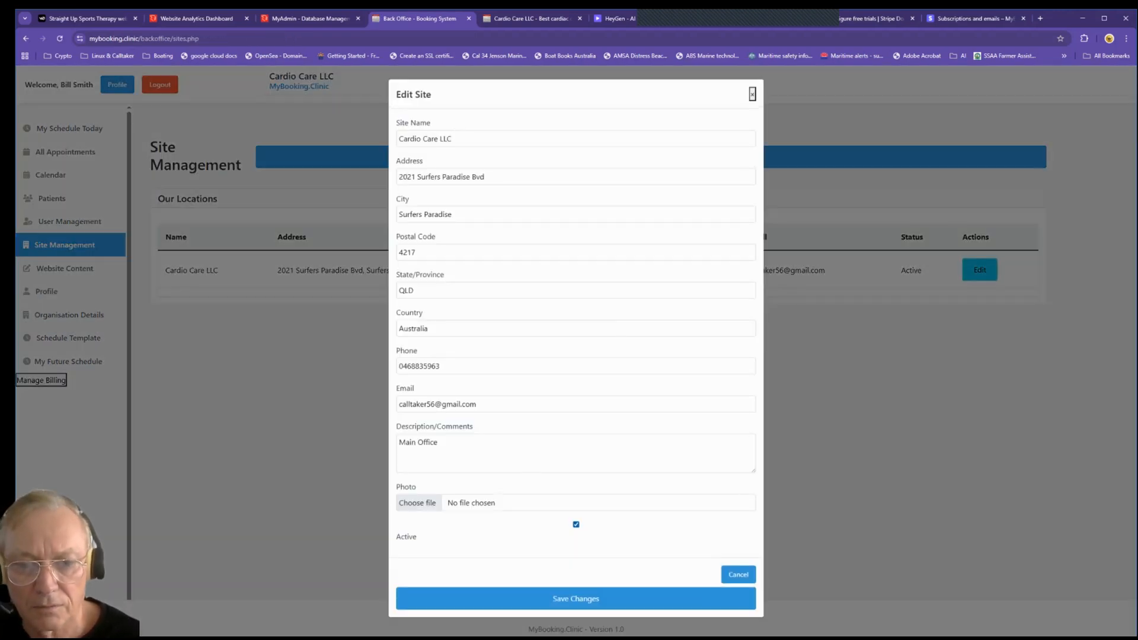
left_click(417, 503)
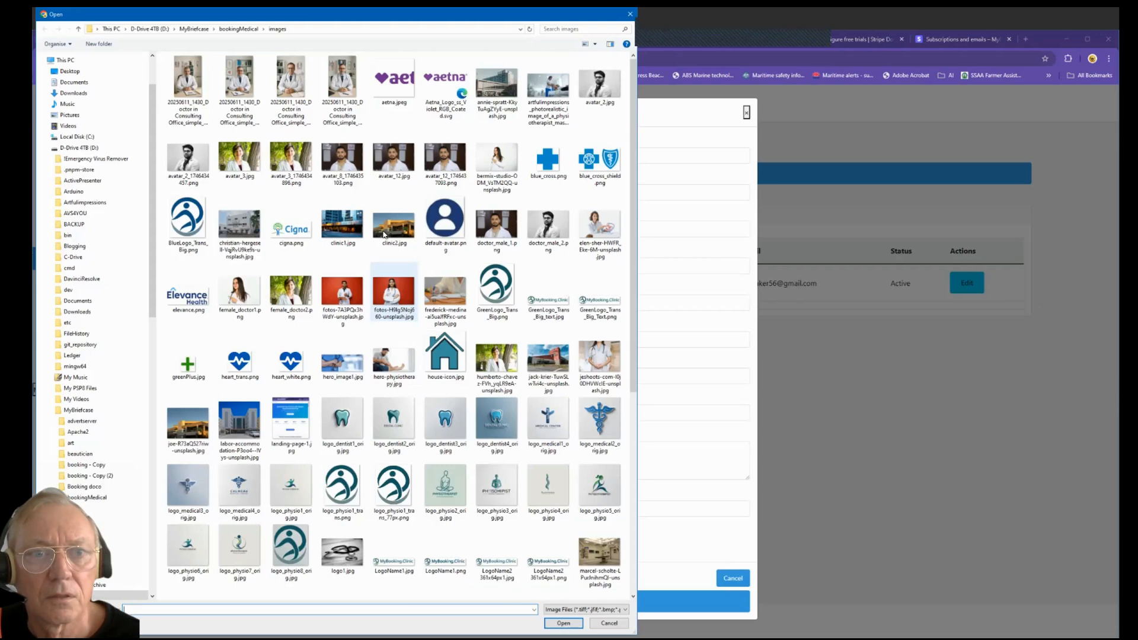
left_click(403, 230)
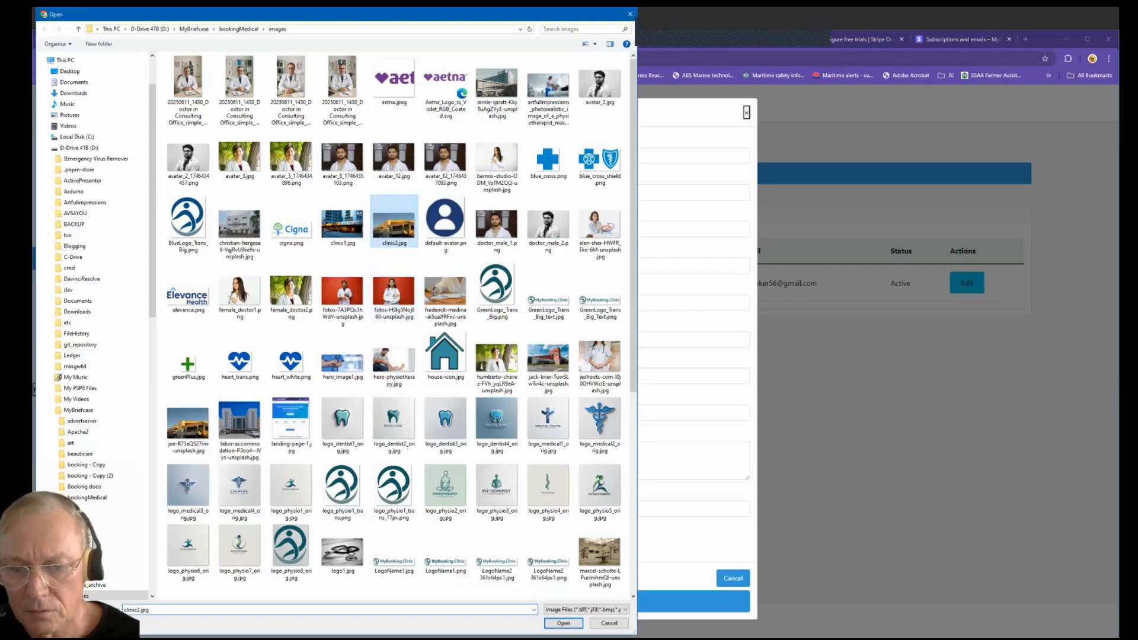
left_click(563, 623)
left_click(575, 601)
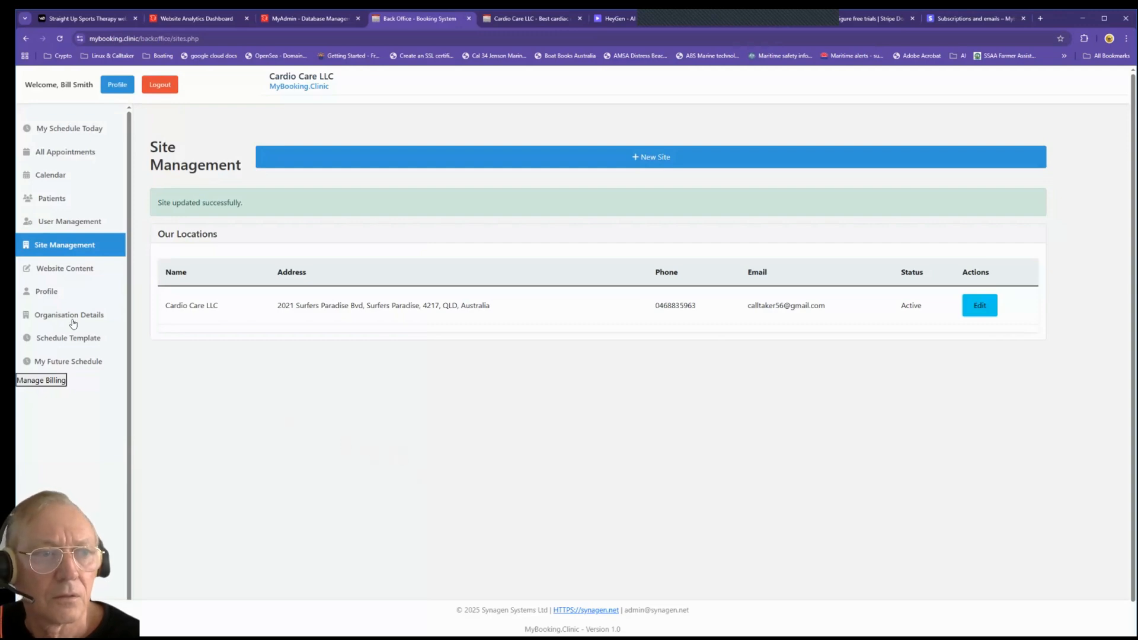
left_click(32, 228)
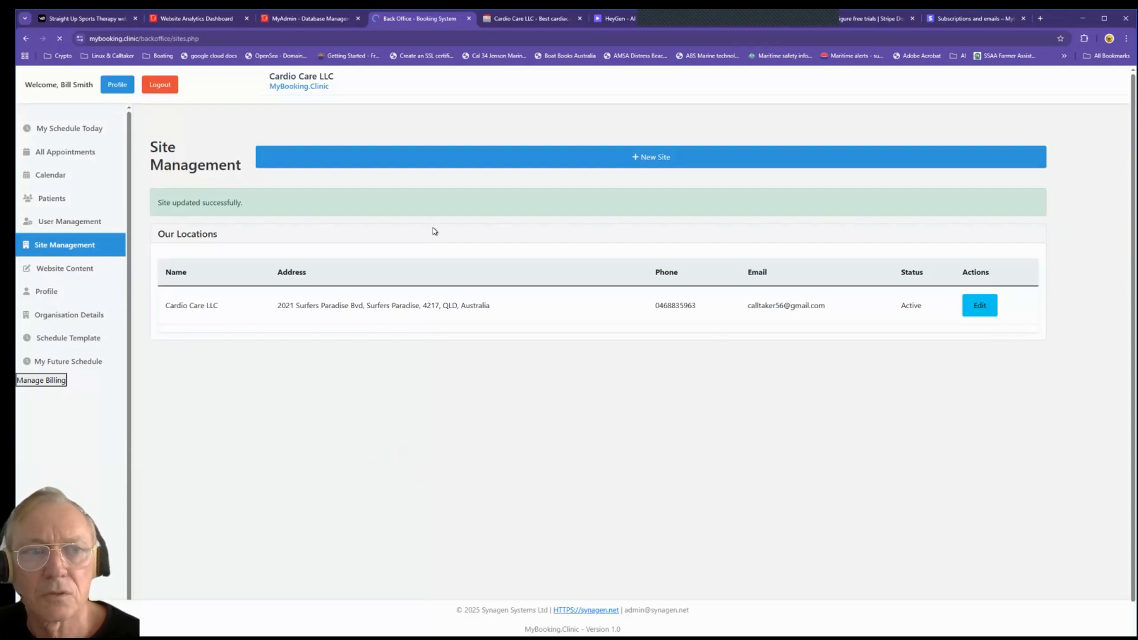
Step: Start a new staff user and enter the practitioner's full name, preferred name and email
left_click(616, 164)
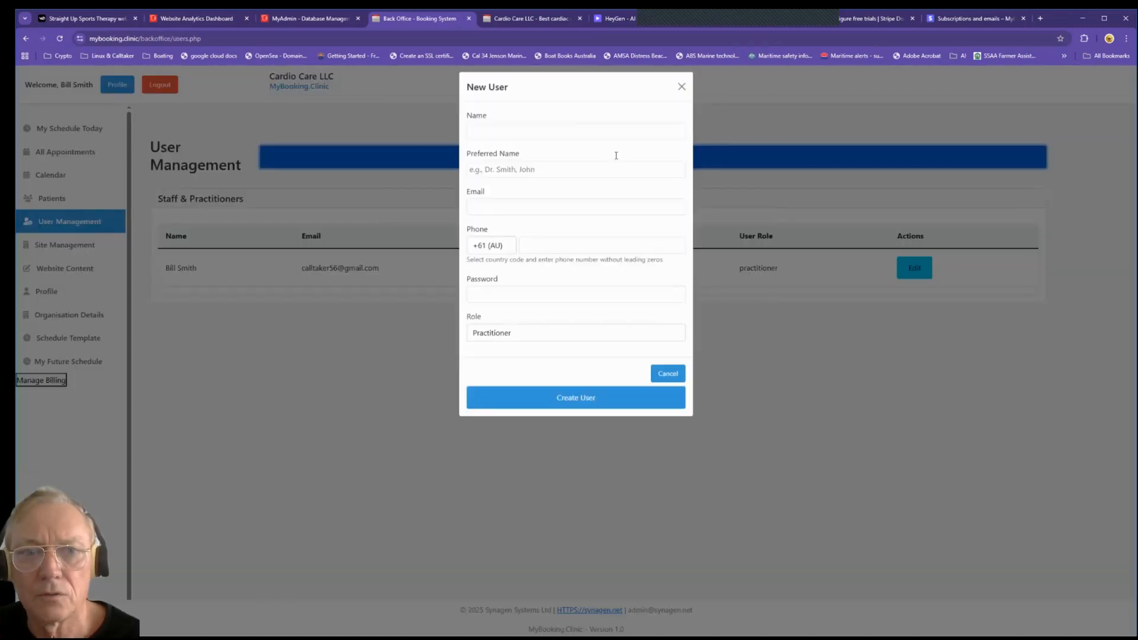
left_click(522, 140)
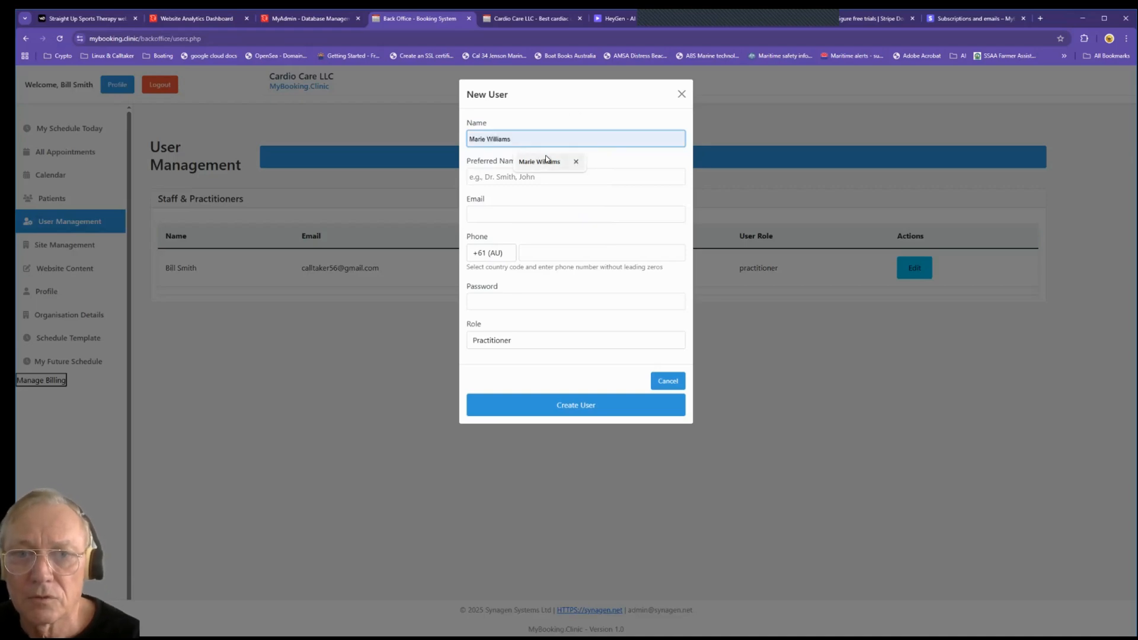
left_click(549, 160)
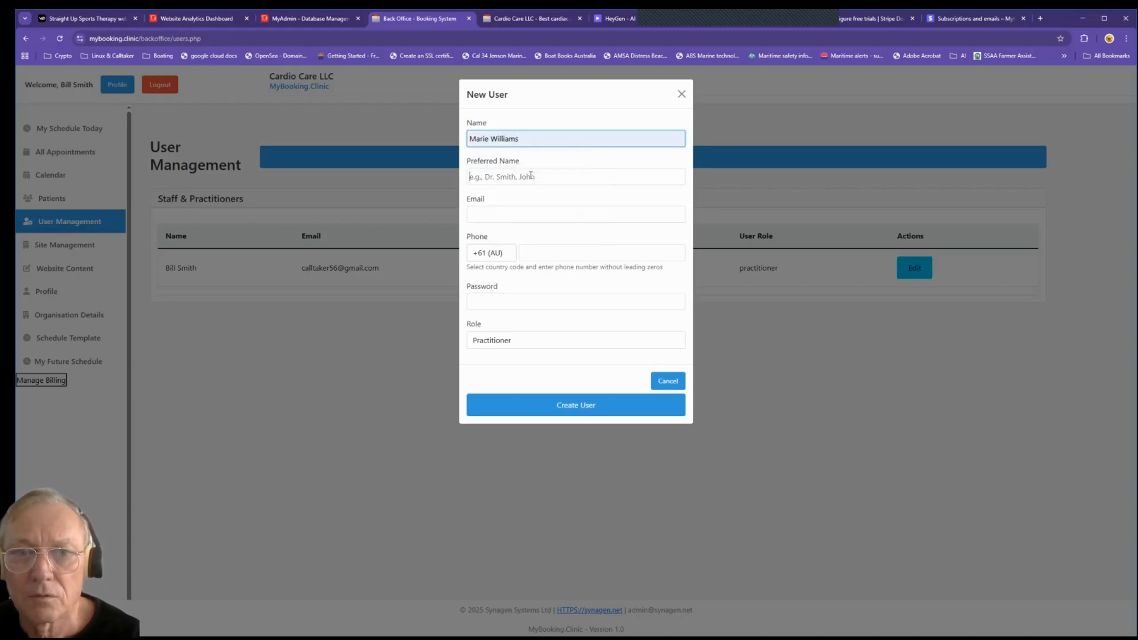
left_click(530, 176)
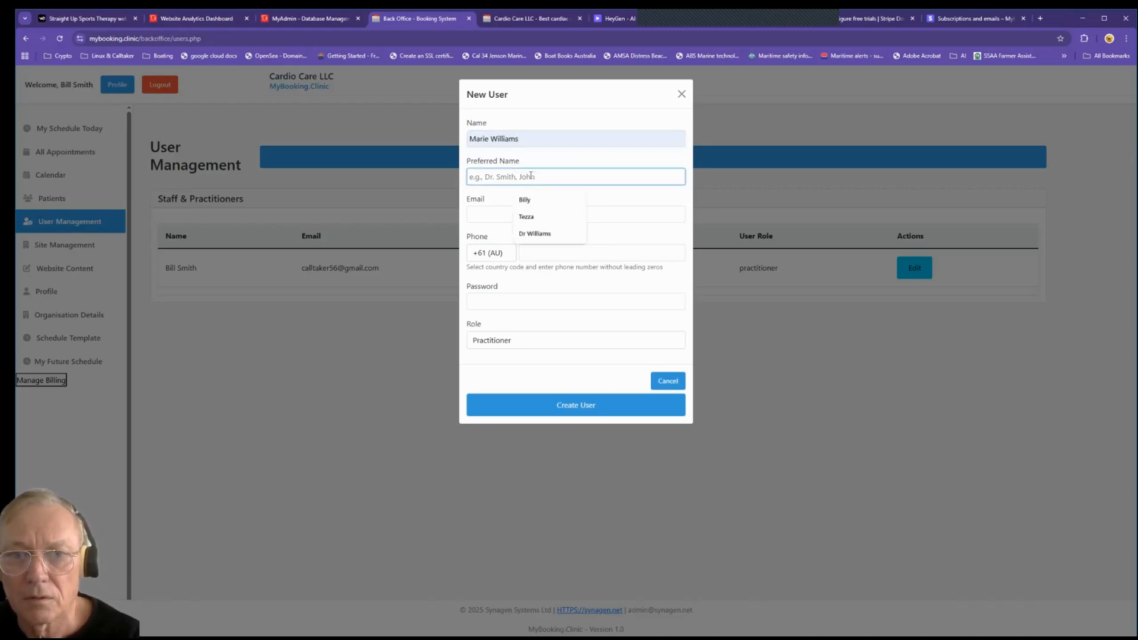
left_click(535, 233)
left_click(510, 211)
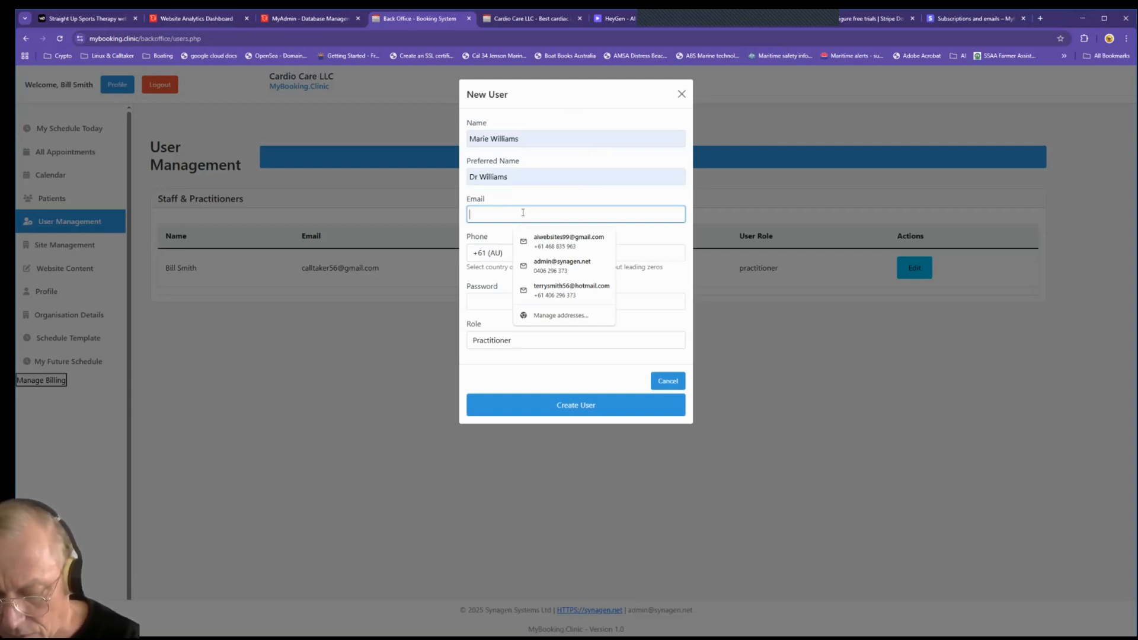
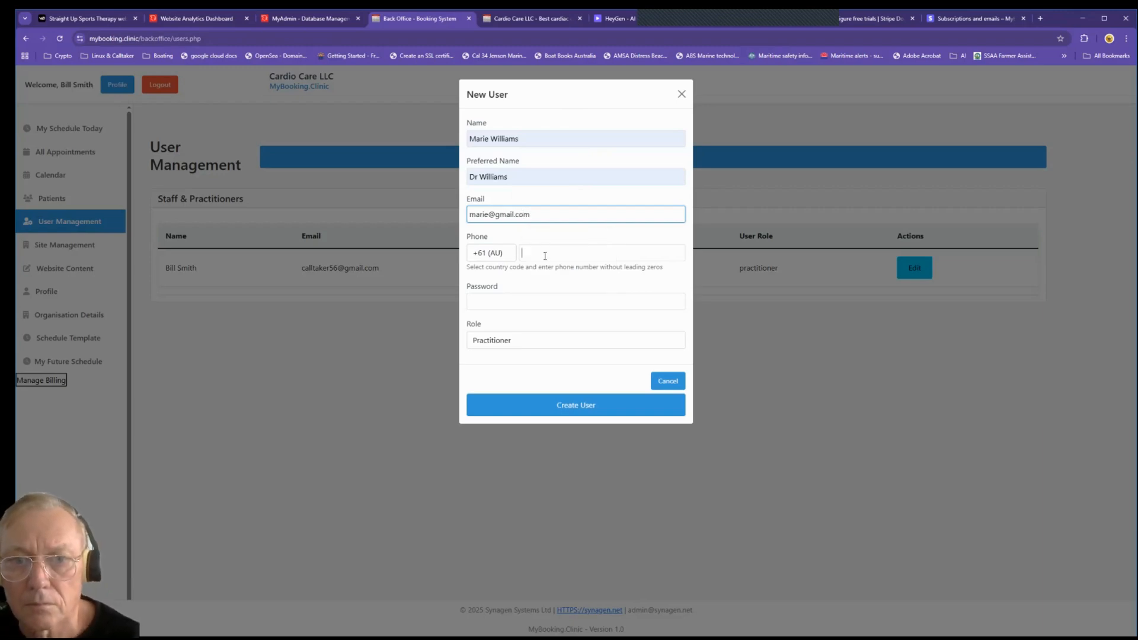
Step: Add the phone number and password, keep the Practitioner role, and create the user
left_click(559, 258)
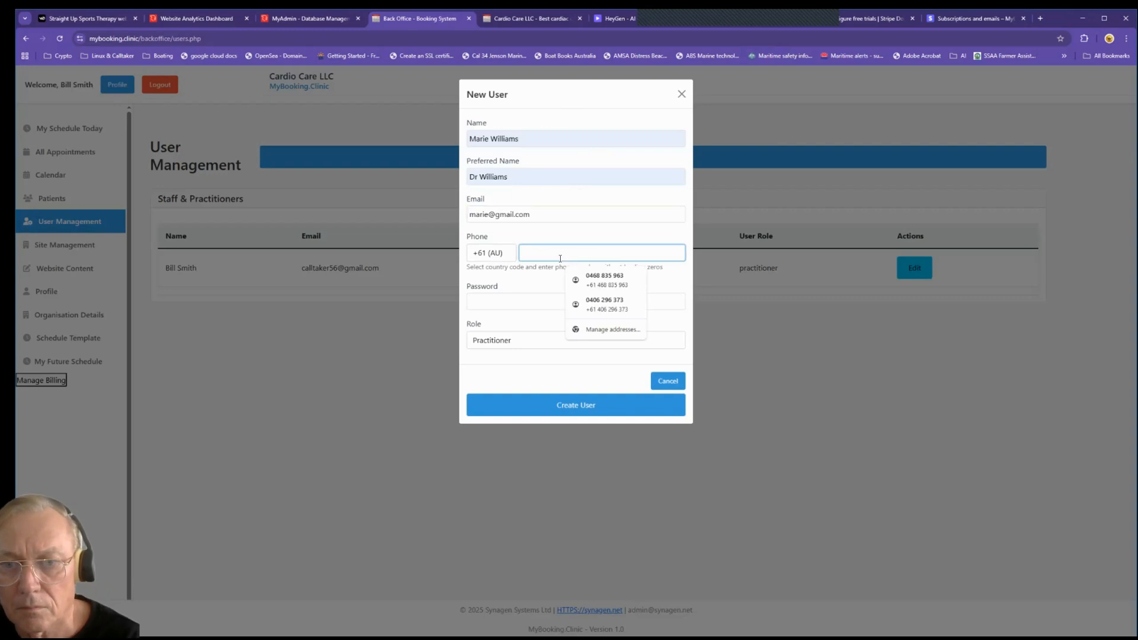
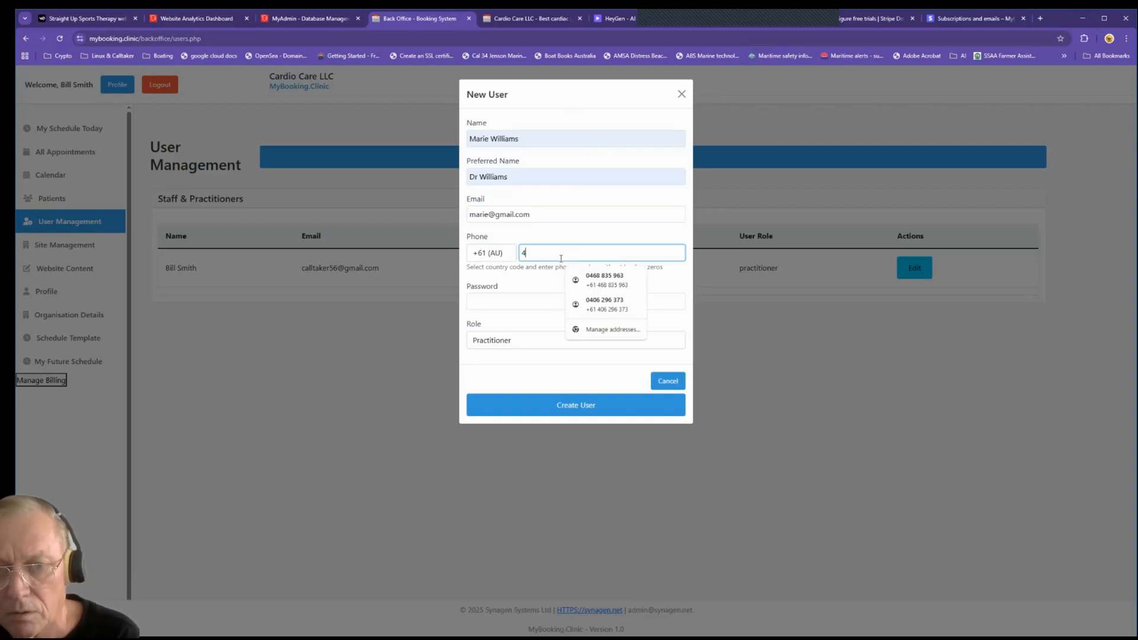
left_click(549, 300)
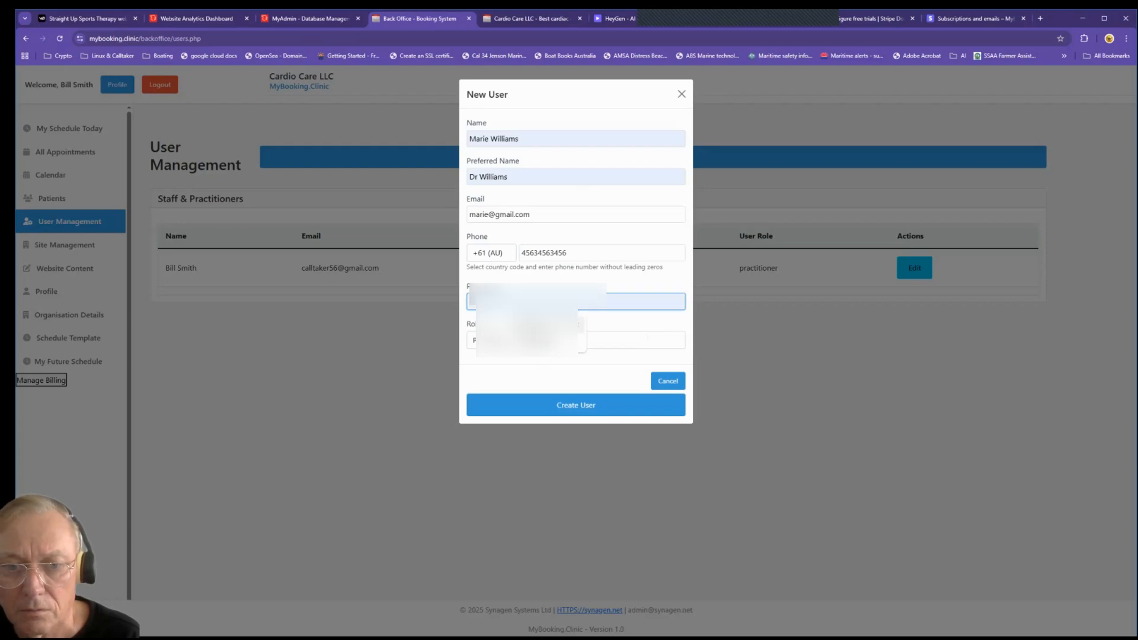
left_click(536, 326)
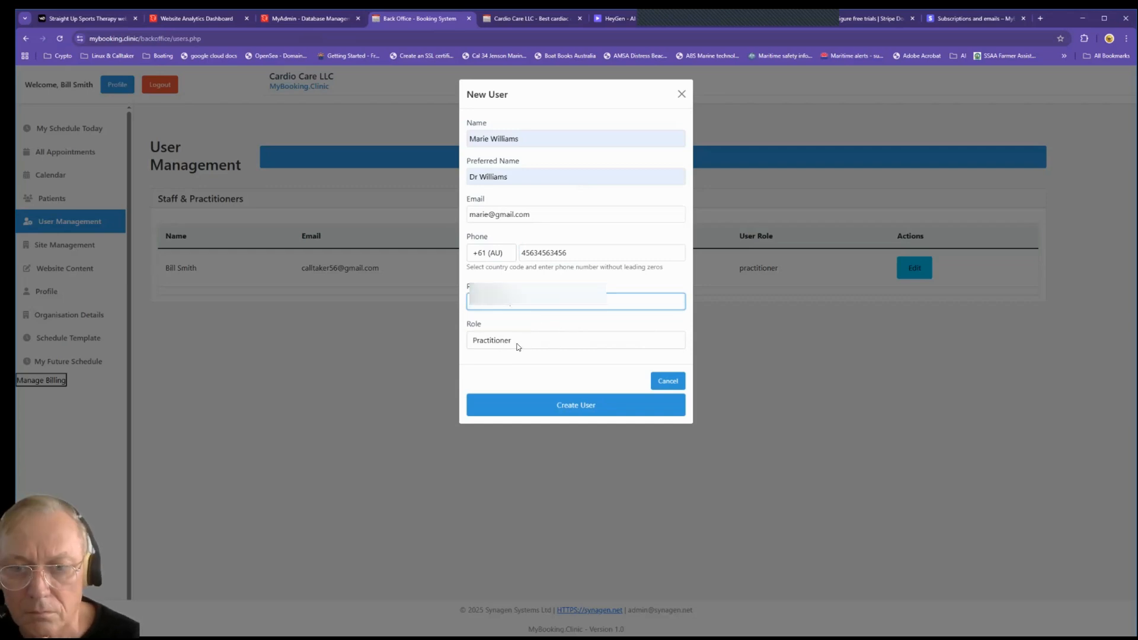
left_click(528, 336)
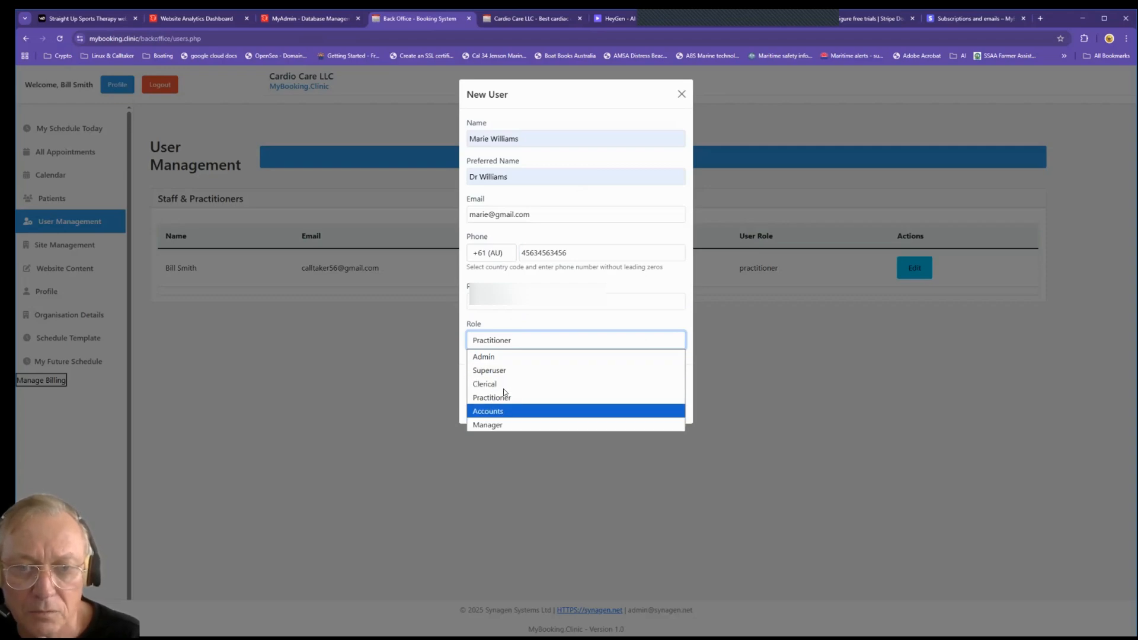
left_click(501, 398)
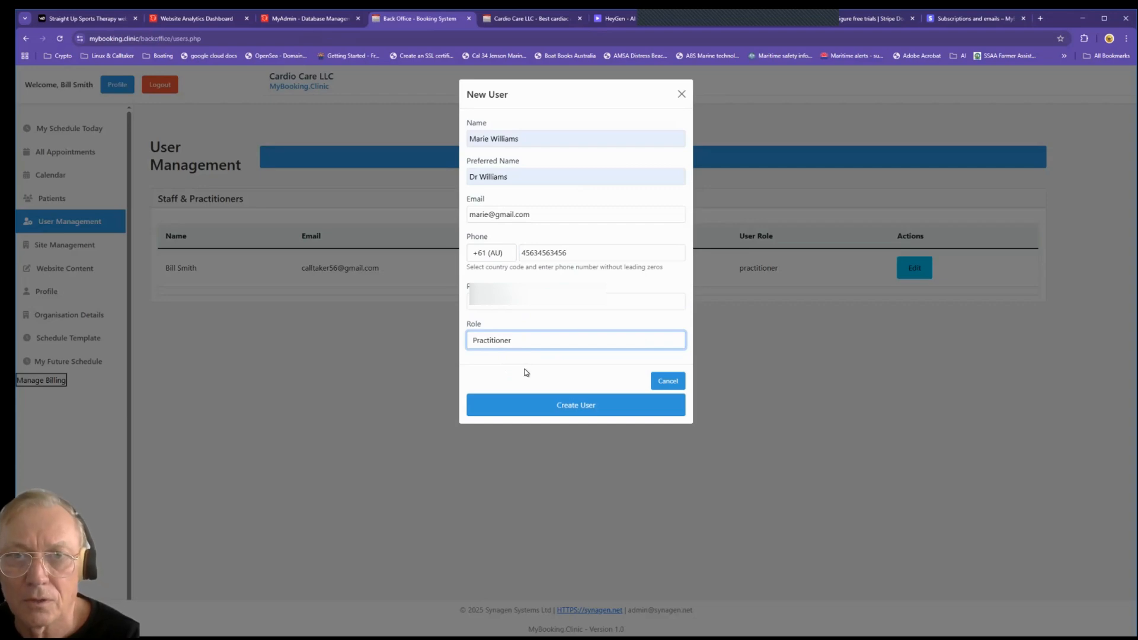
left_click(578, 408)
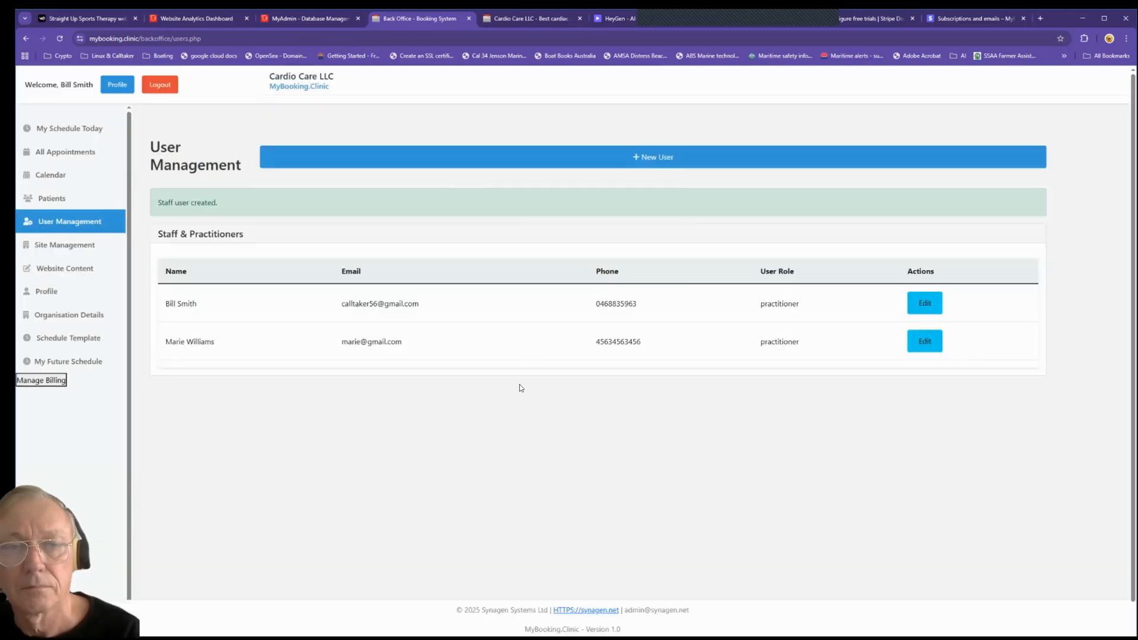
Step: Check the public Cardio Care LLC site for the new practitioner under Our Practitioners
left_click(518, 19)
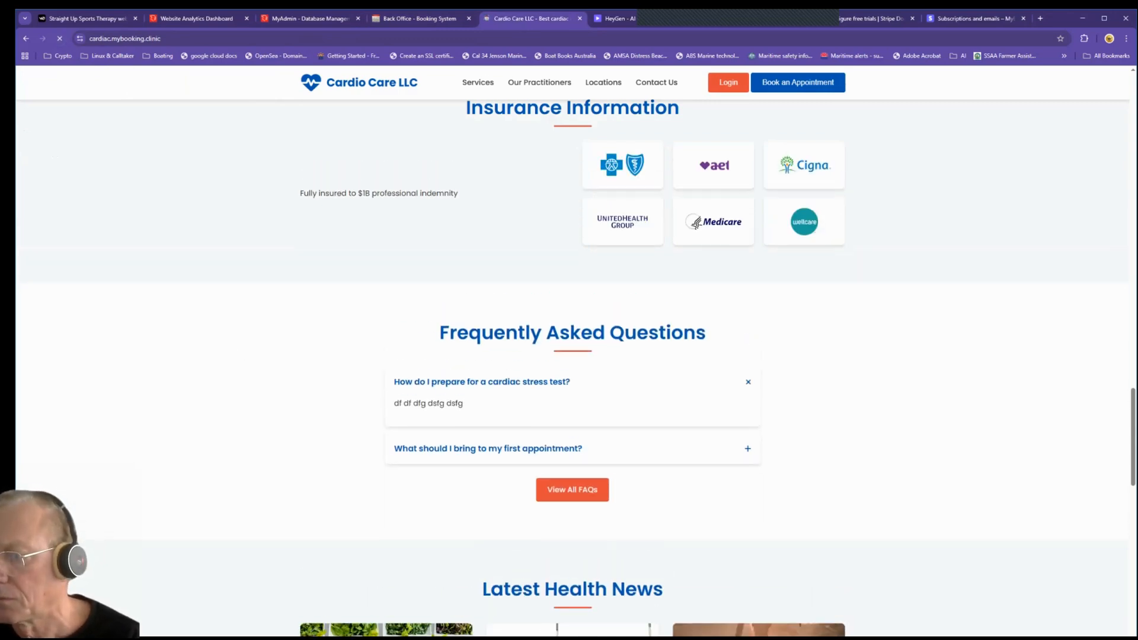
scroll(572, 356, "up", 15)
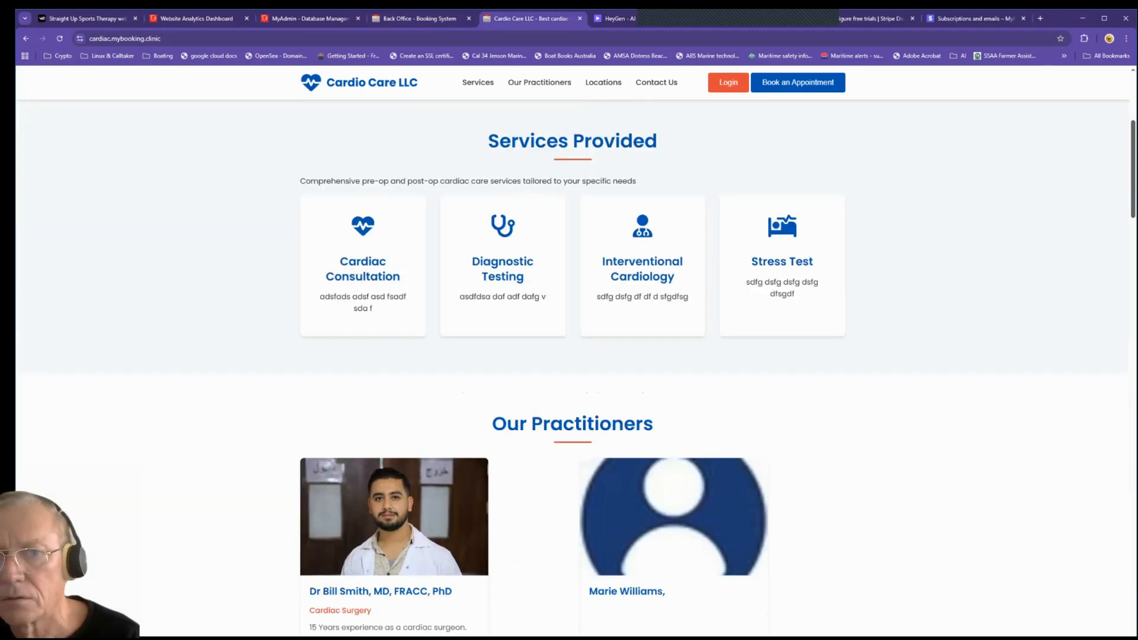
scroll(573, 368, "down", 1)
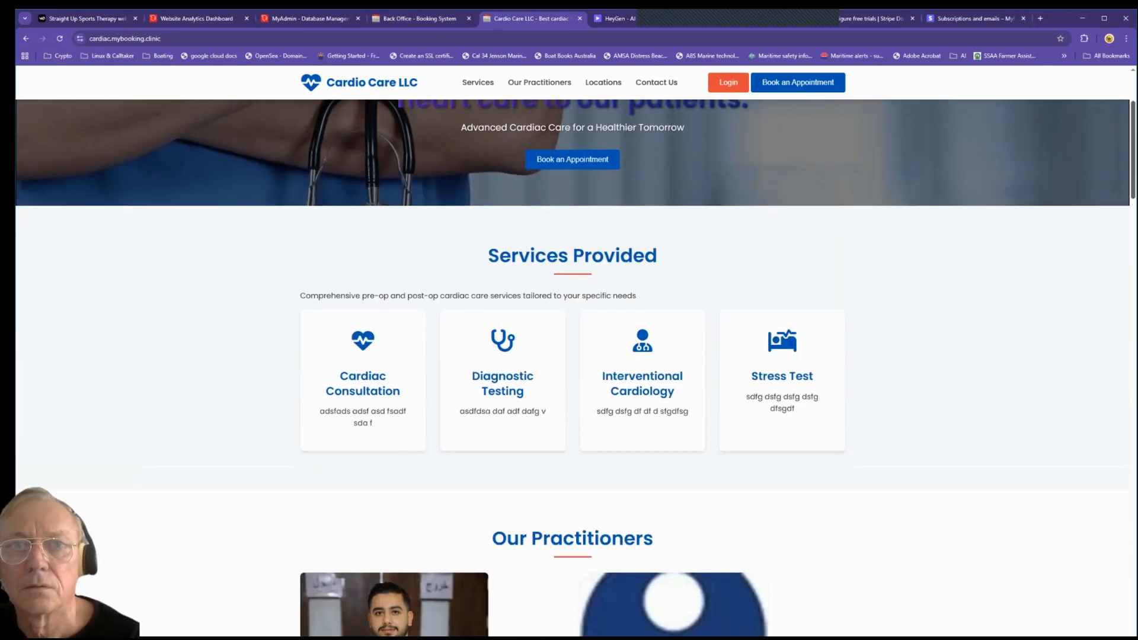
Step: Review the new practitioner's details in the staff list without changes, then log out
left_click(430, 19)
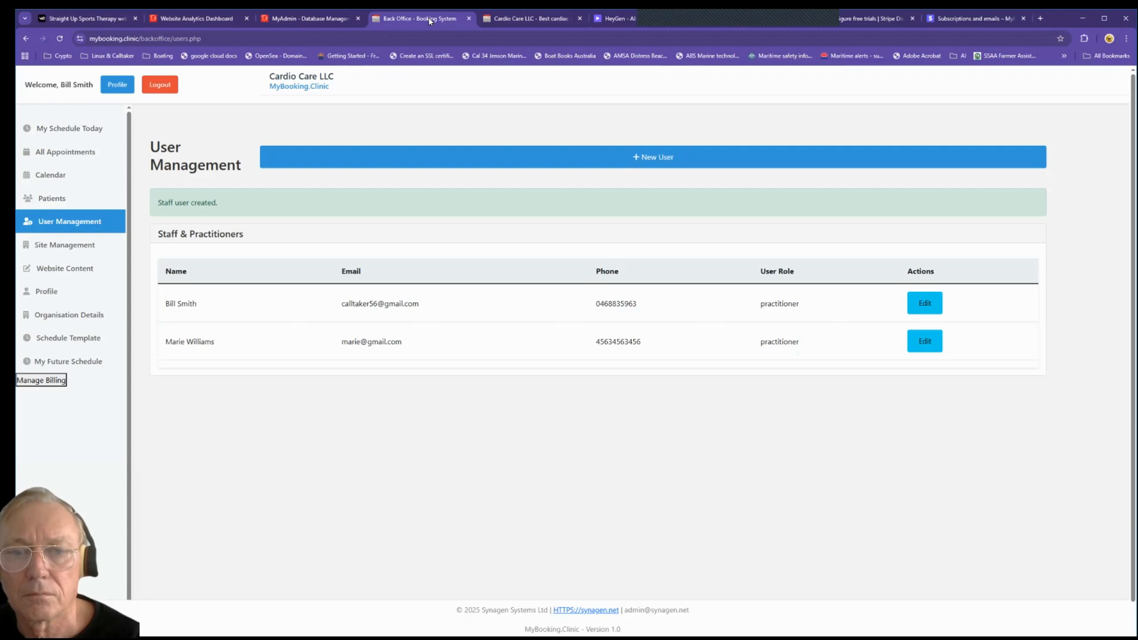
left_click(925, 341)
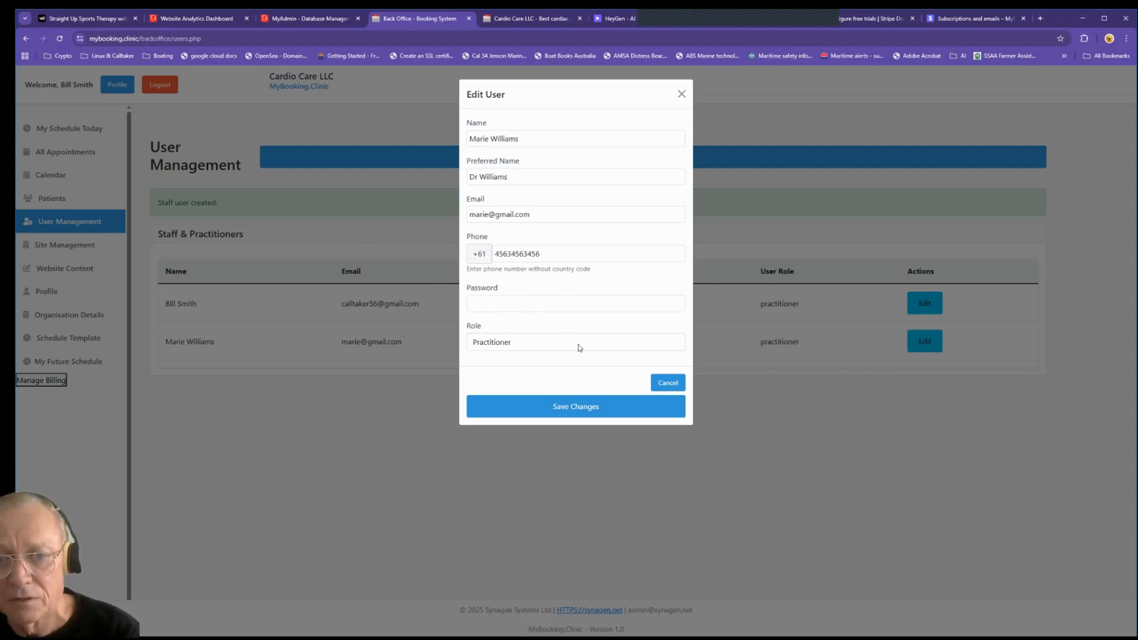
left_click(664, 386)
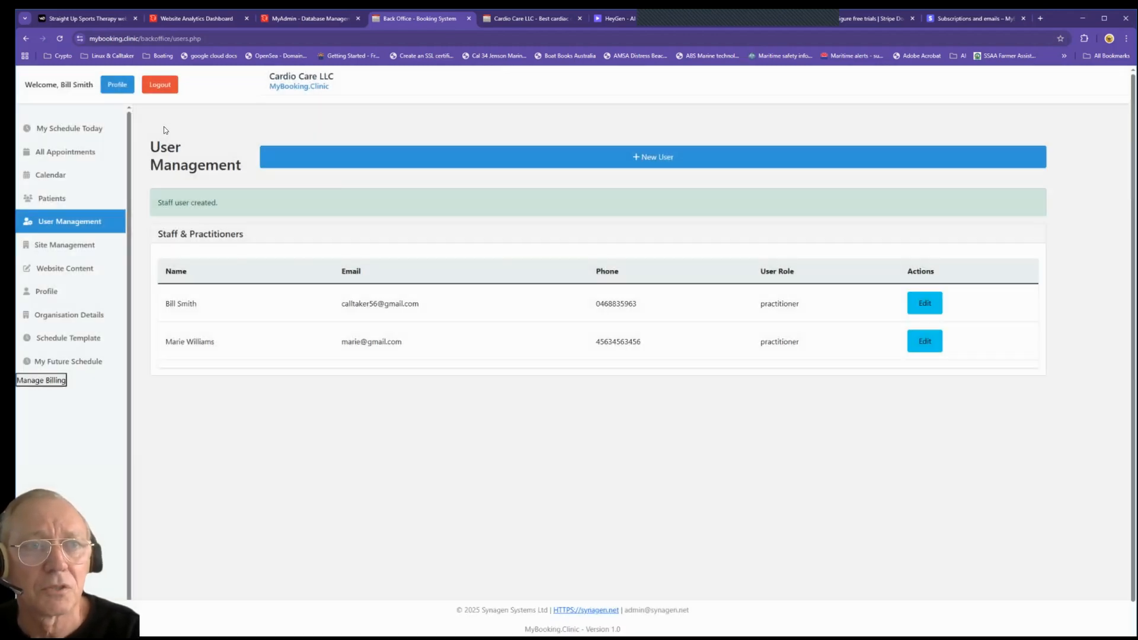
left_click(152, 81)
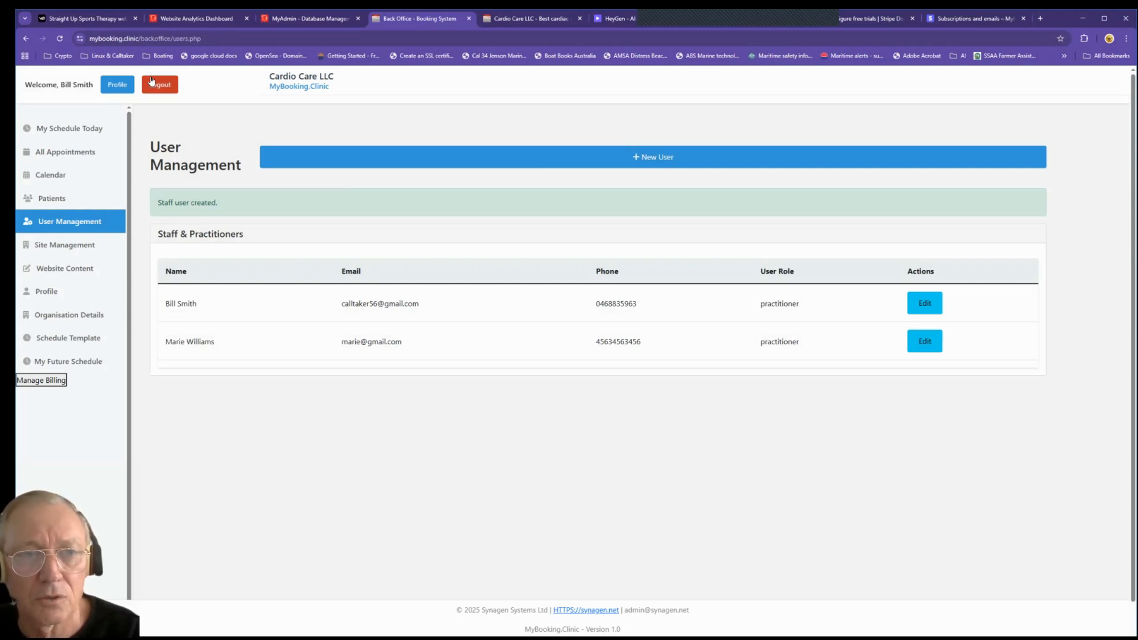
left_click(152, 82)
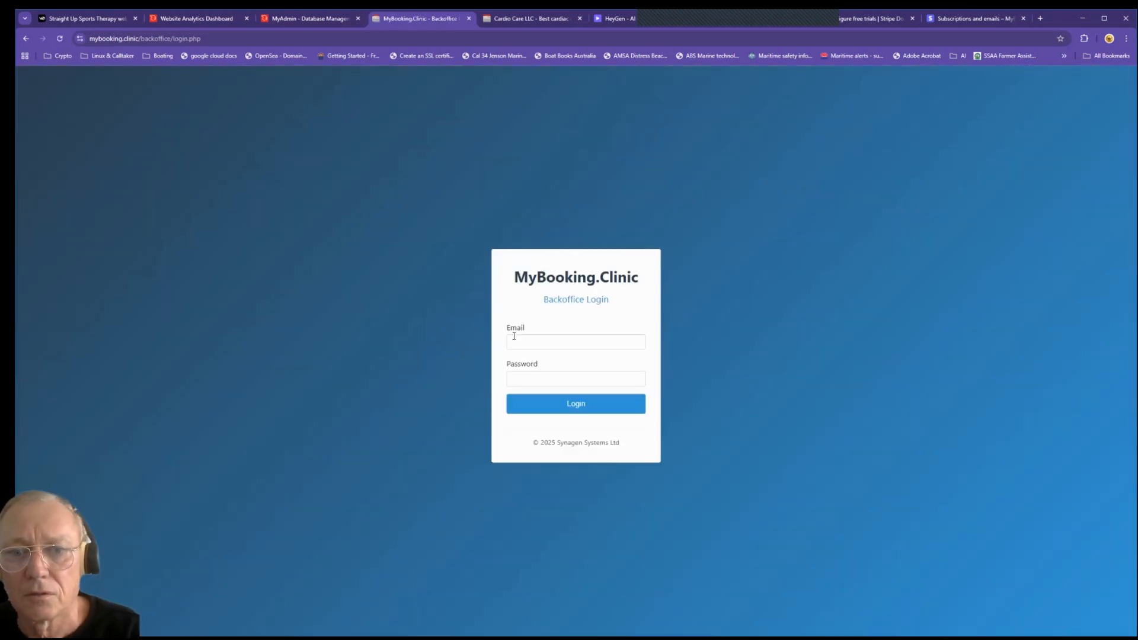
Step: Log into the back office with the new practitioner's email and password
left_click(542, 339)
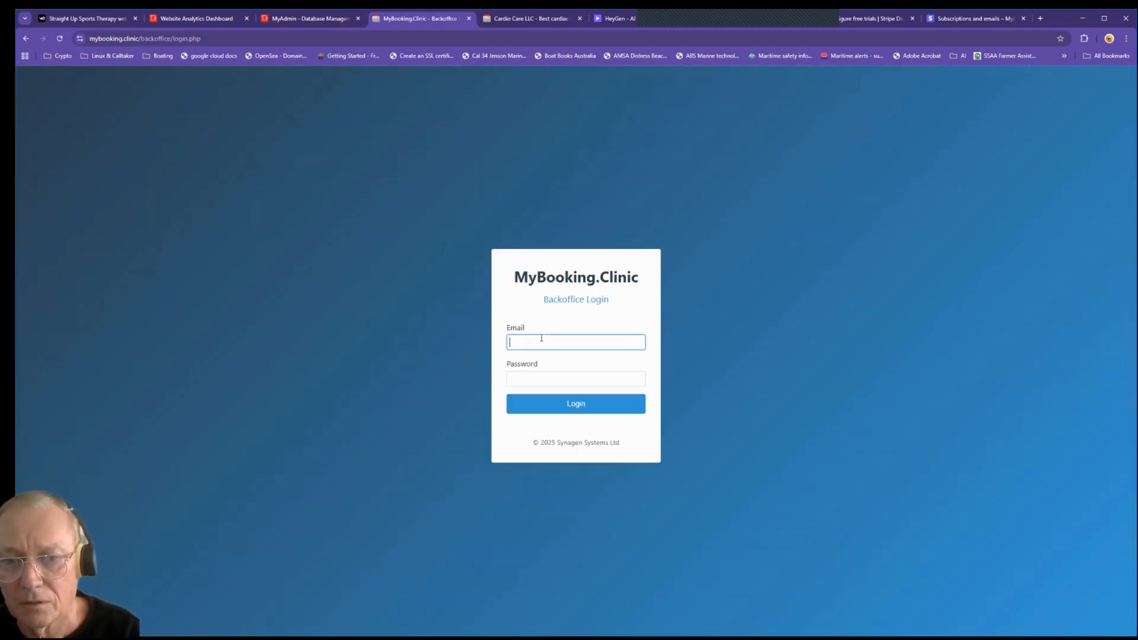
left_click(541, 338)
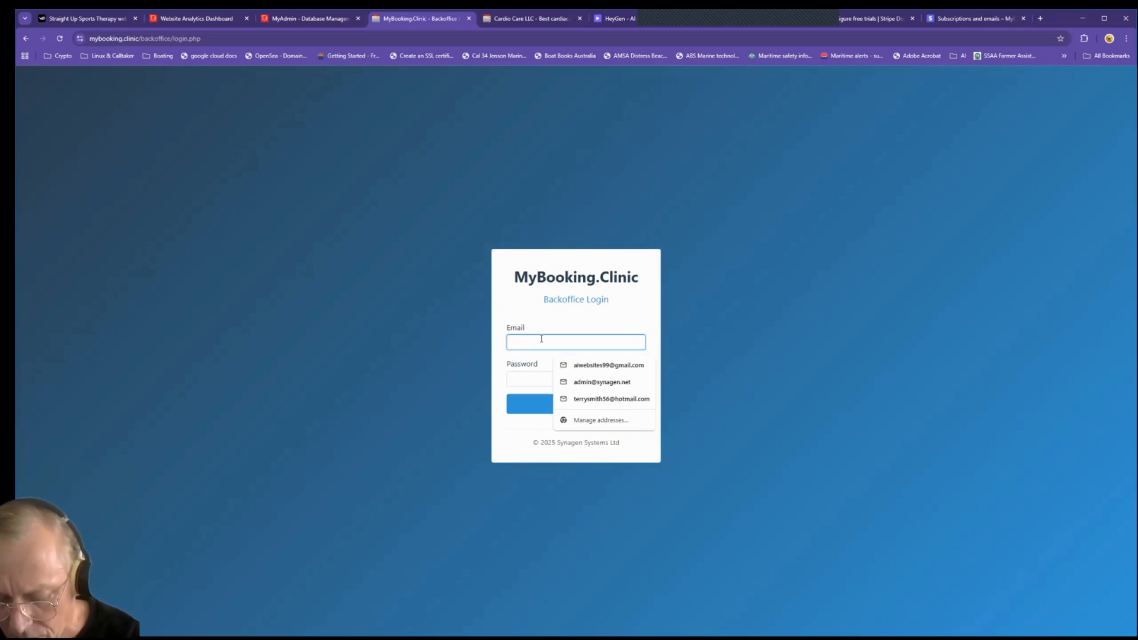
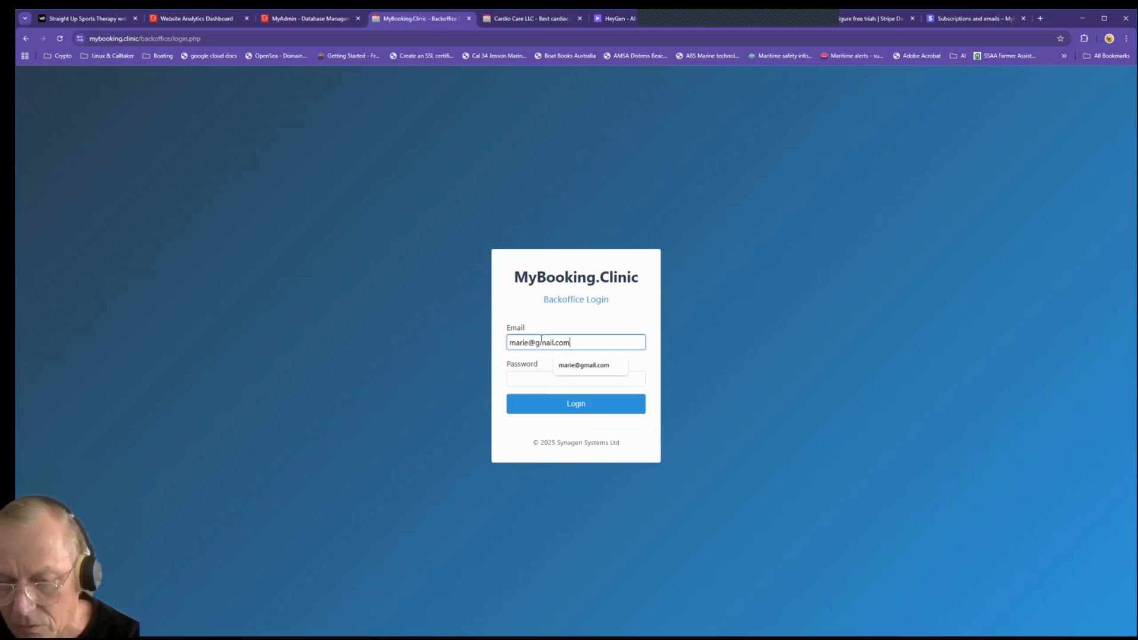
key("Tab")
type("••••••")
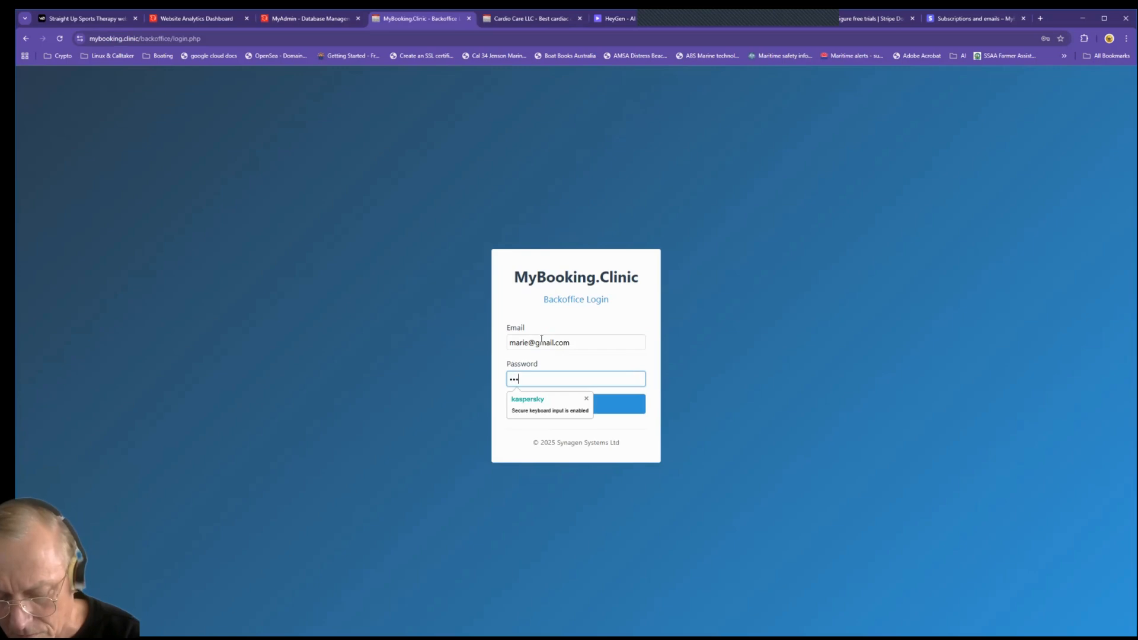
type("•••••")
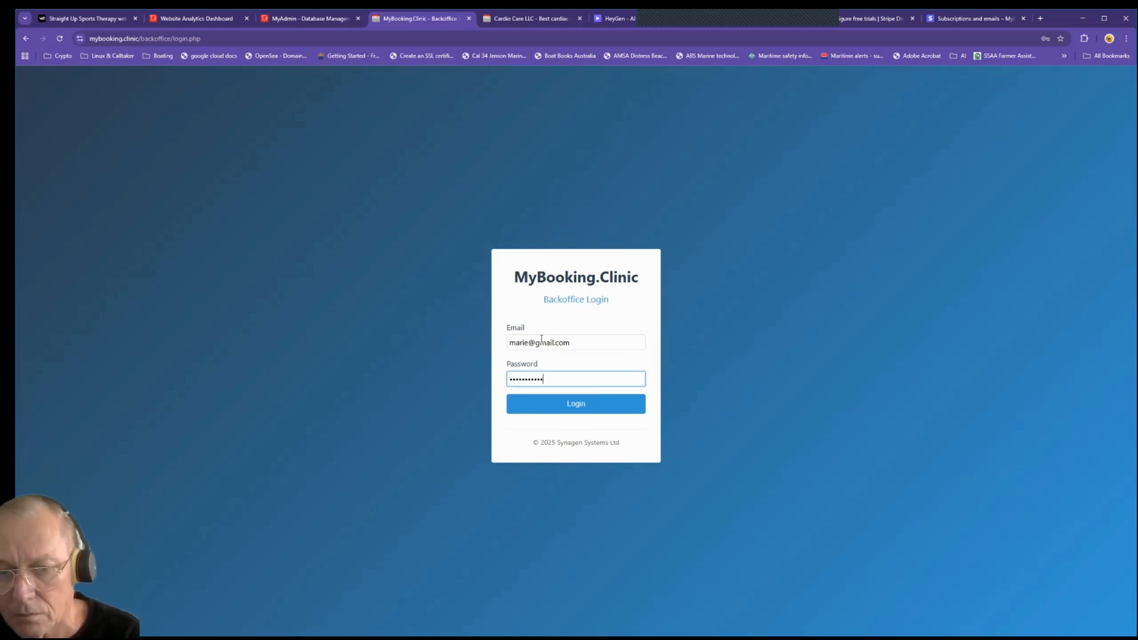
left_click(579, 406)
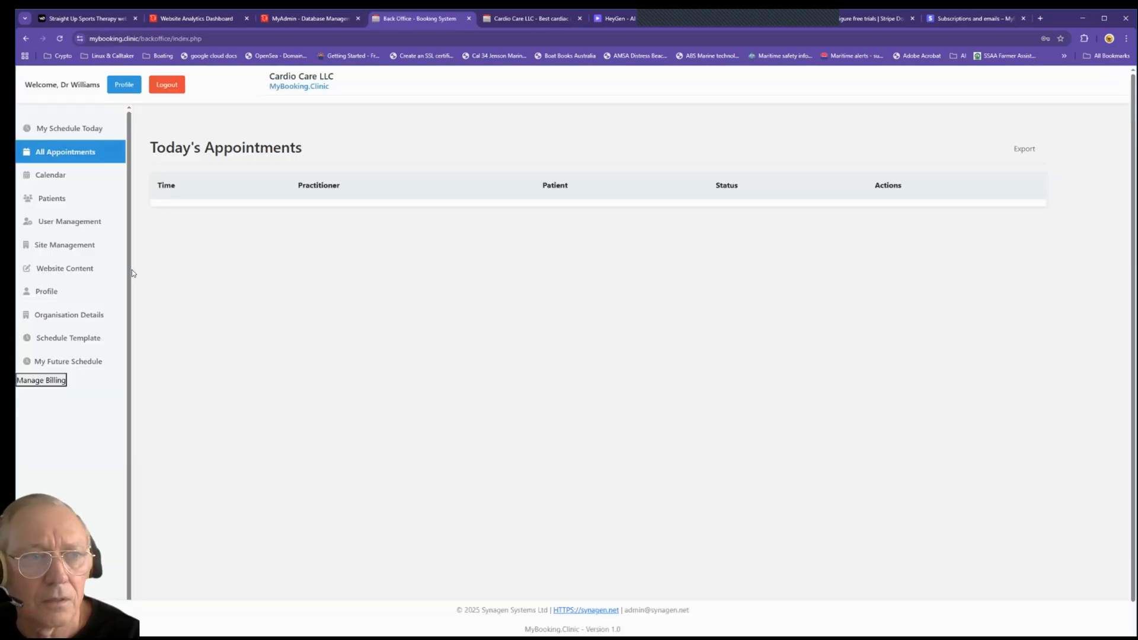
Step: Upload avatar_3.jpg as the practitioner's profile photo
left_click(51, 291)
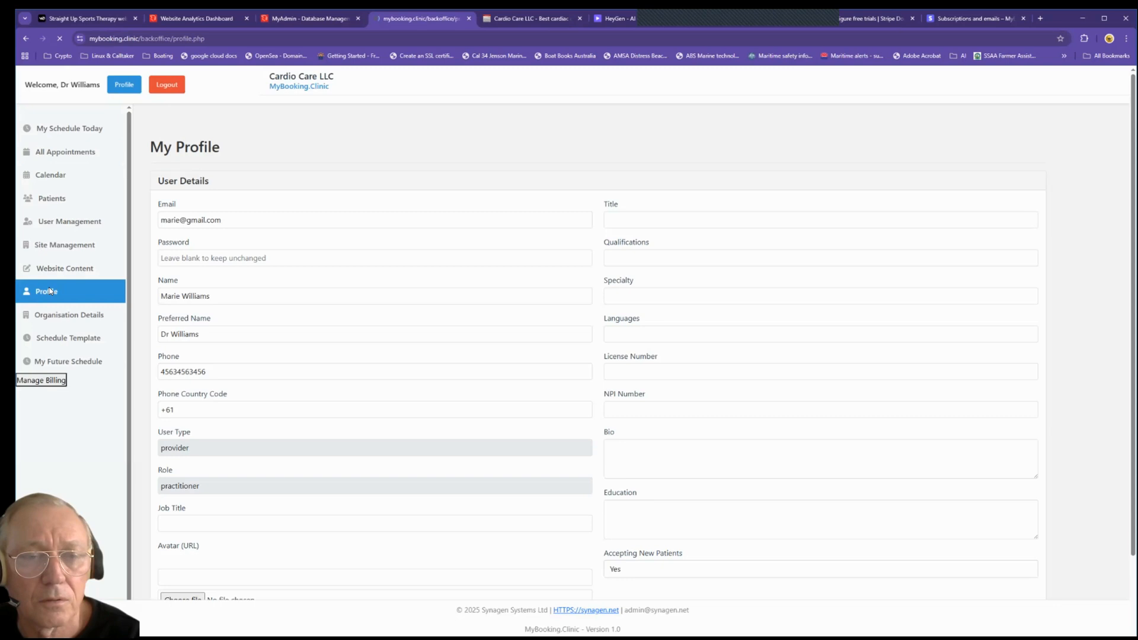
scroll(231, 448, "down", 3)
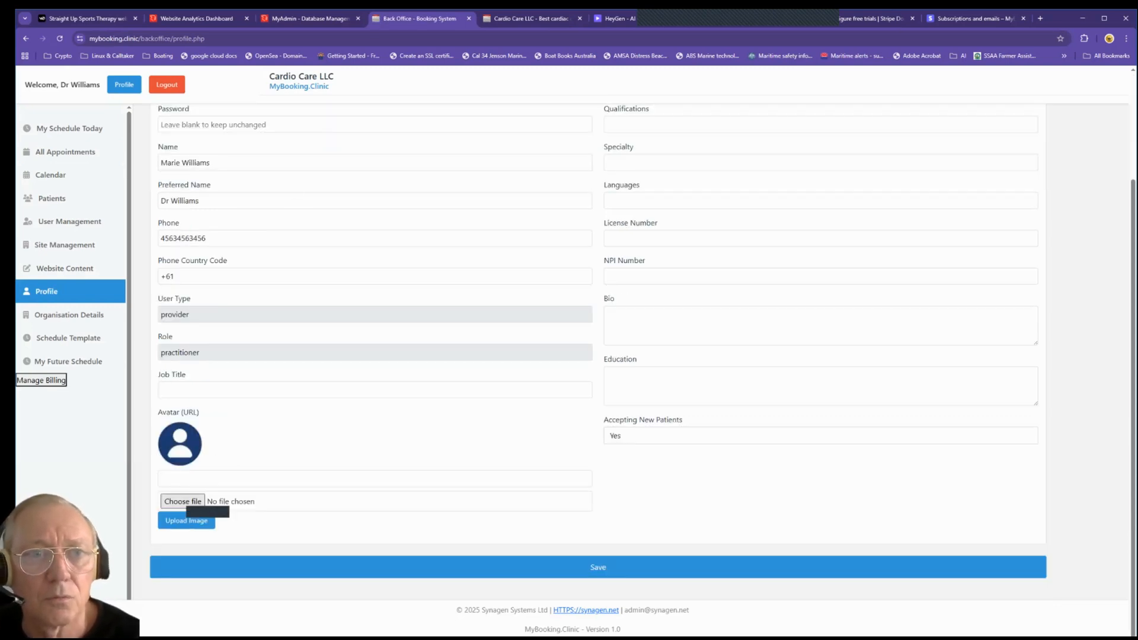
left_click(188, 502)
left_click(221, 138)
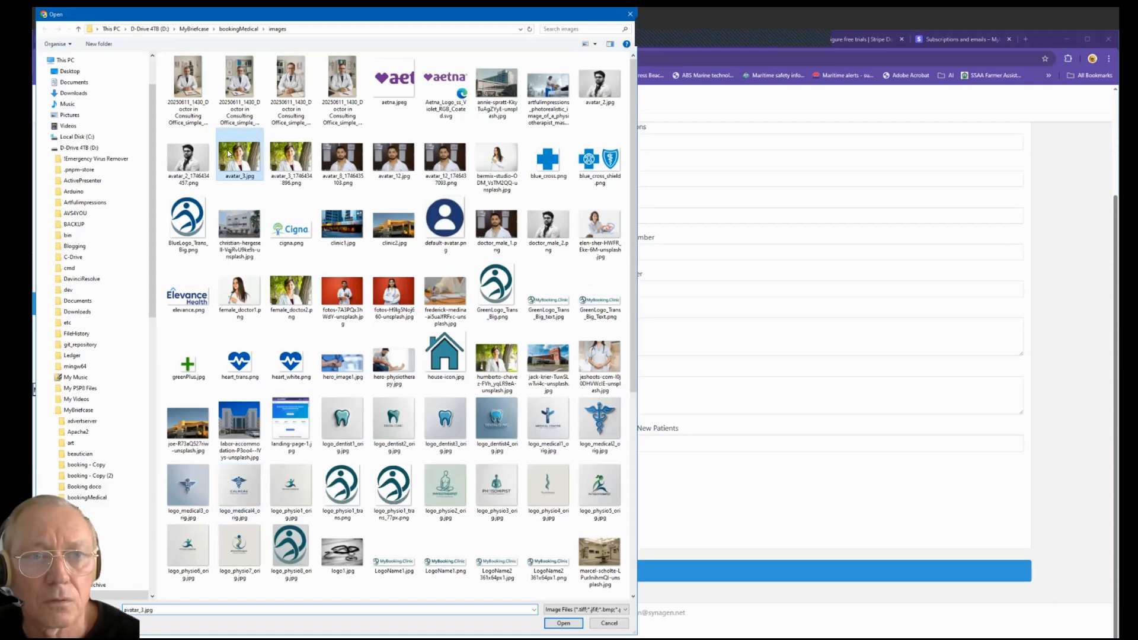
double_click(229, 155)
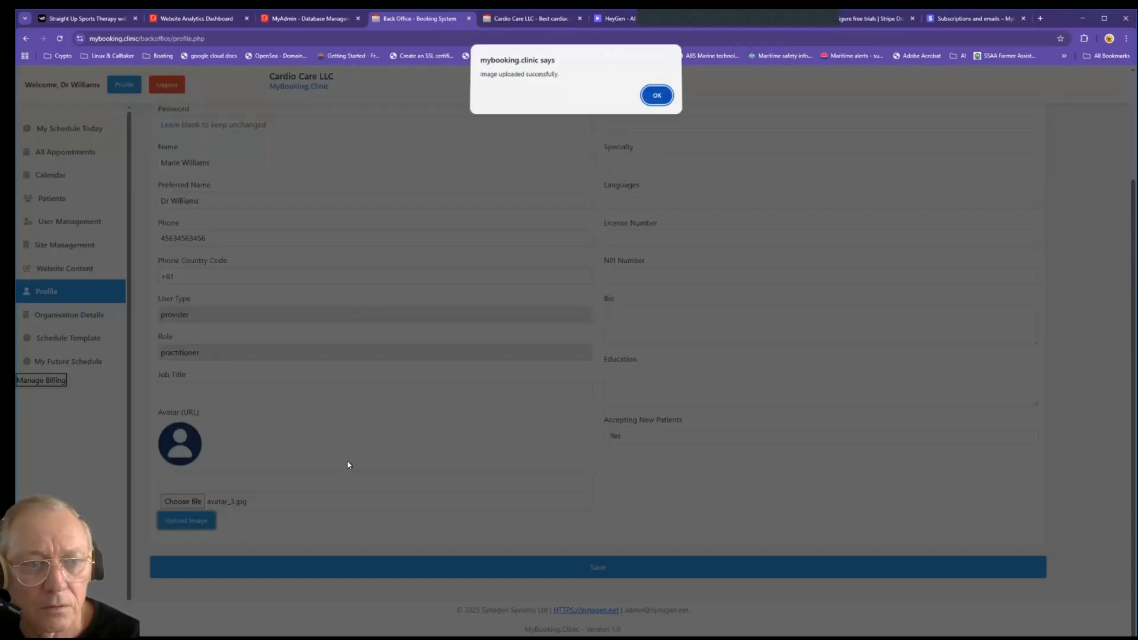
left_click(655, 95)
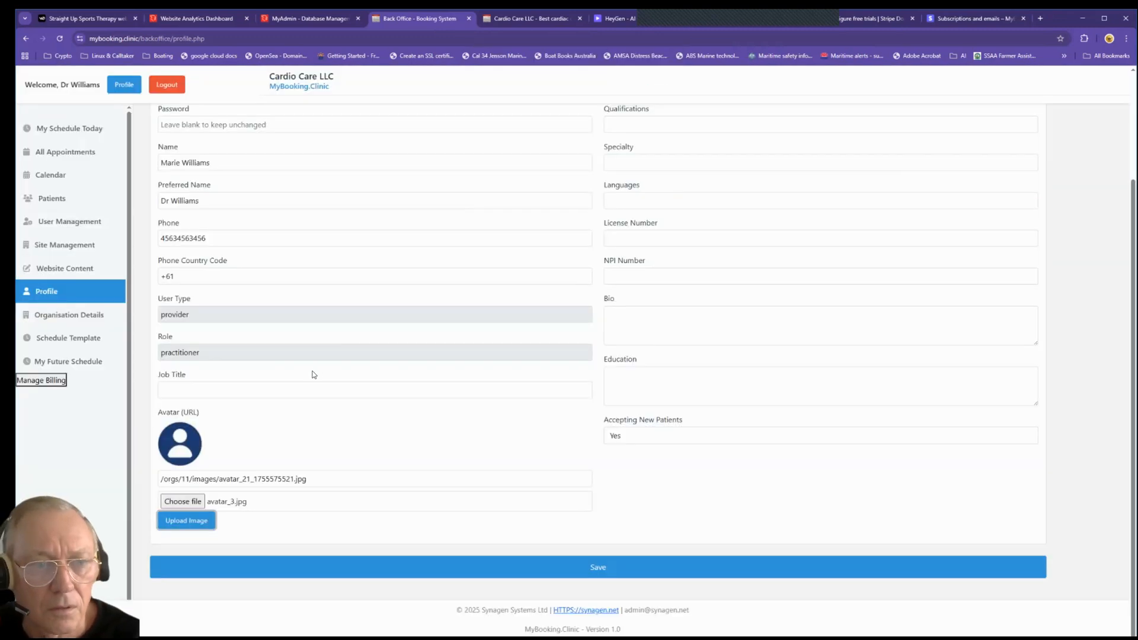
left_click(270, 408)
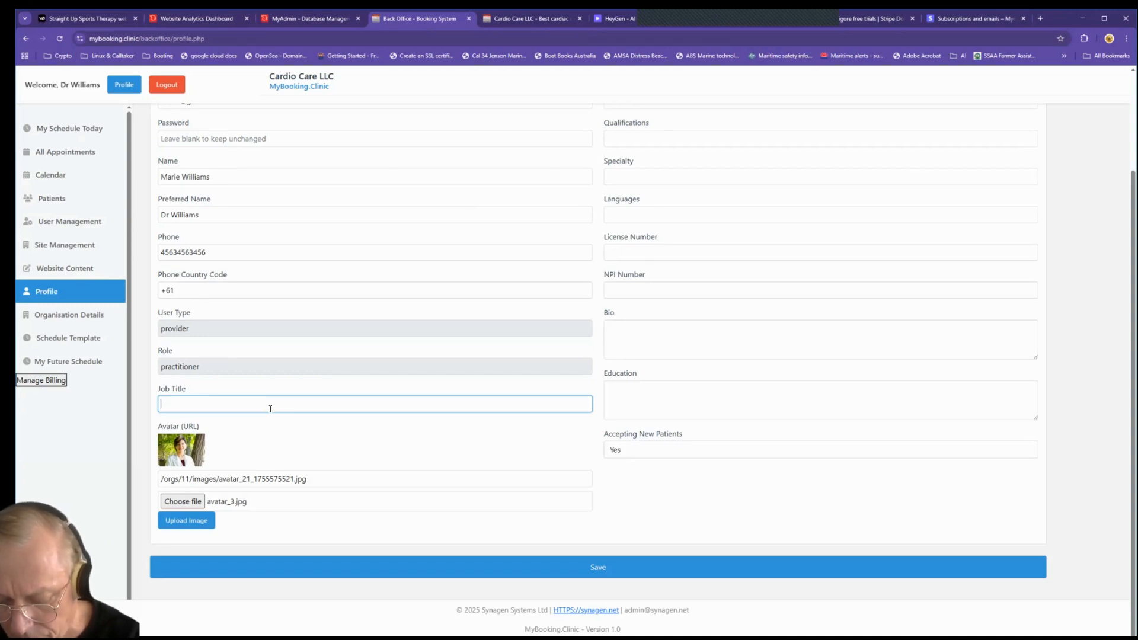
Step: Enter job title 'Cardiac Car Professional', title Dr and qualification MD
type("Ca")
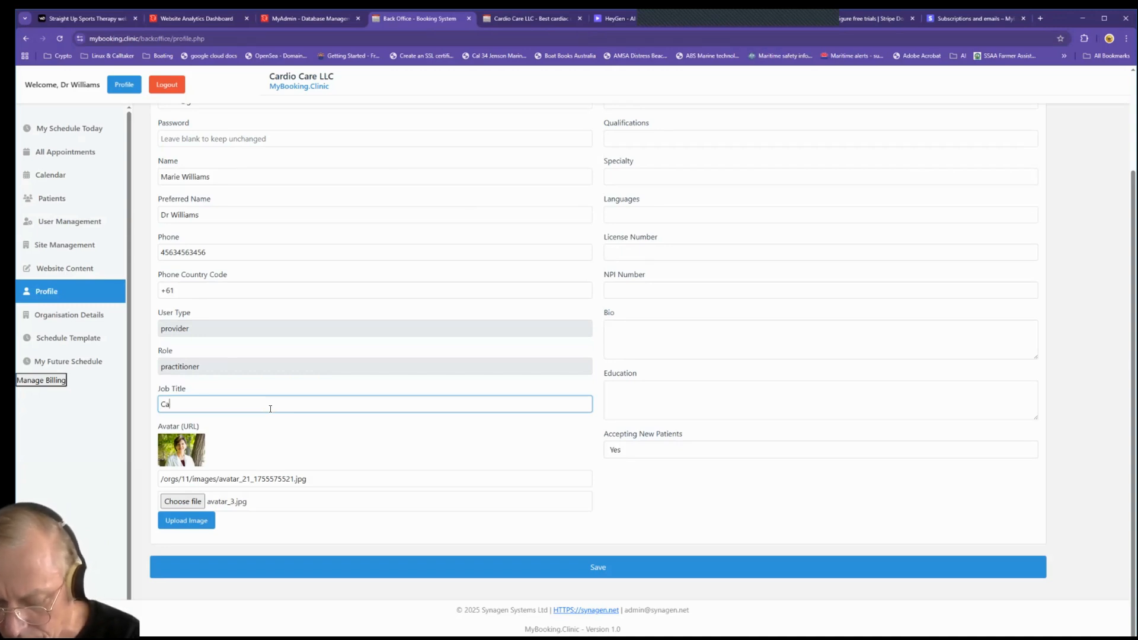
type("rdiac Car")
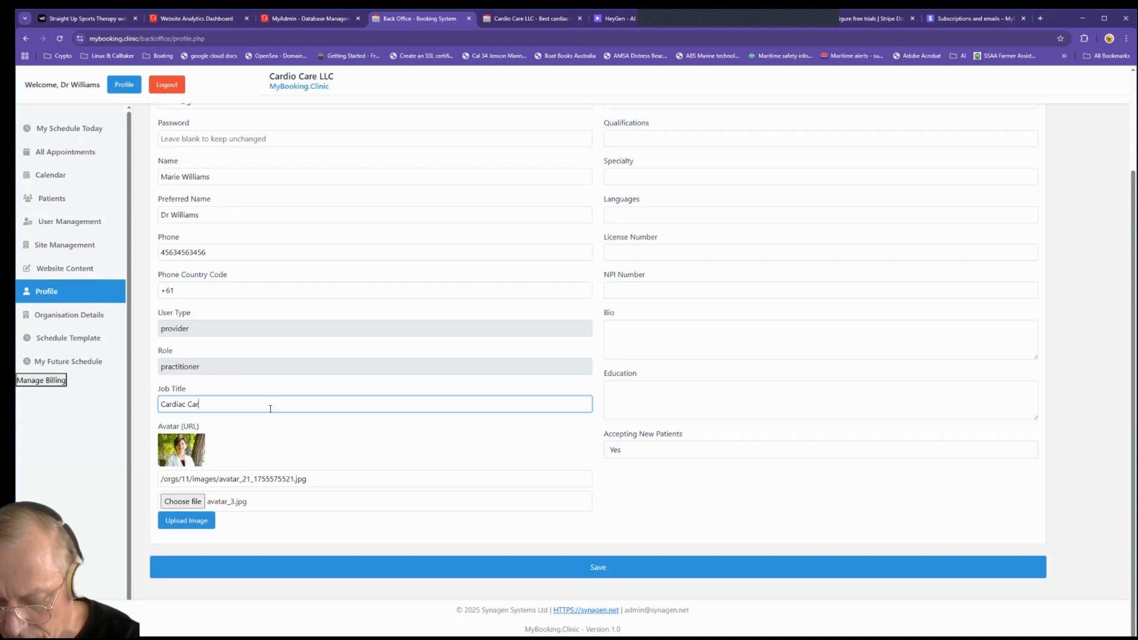
type(" Prof")
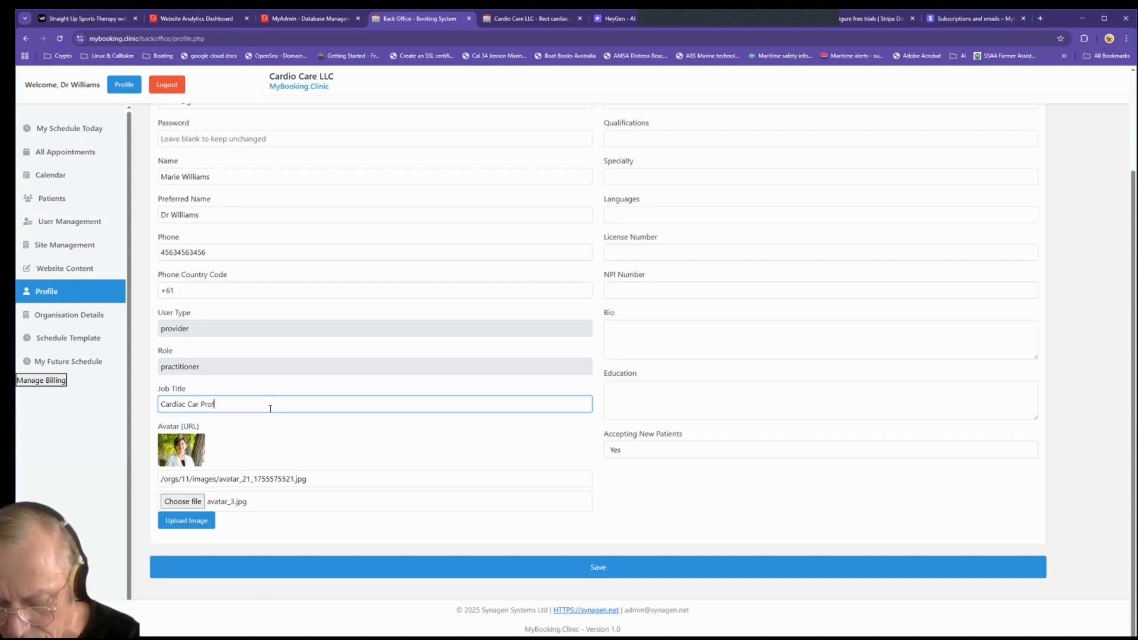
type("essional")
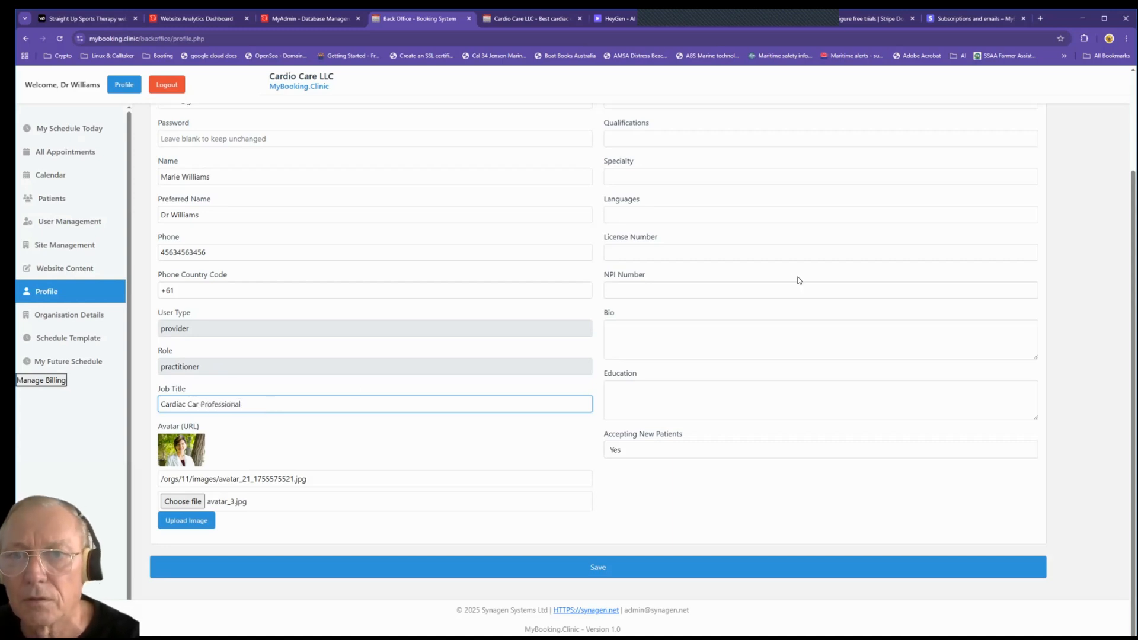
scroll(771, 267, "up", 3)
left_click(655, 218)
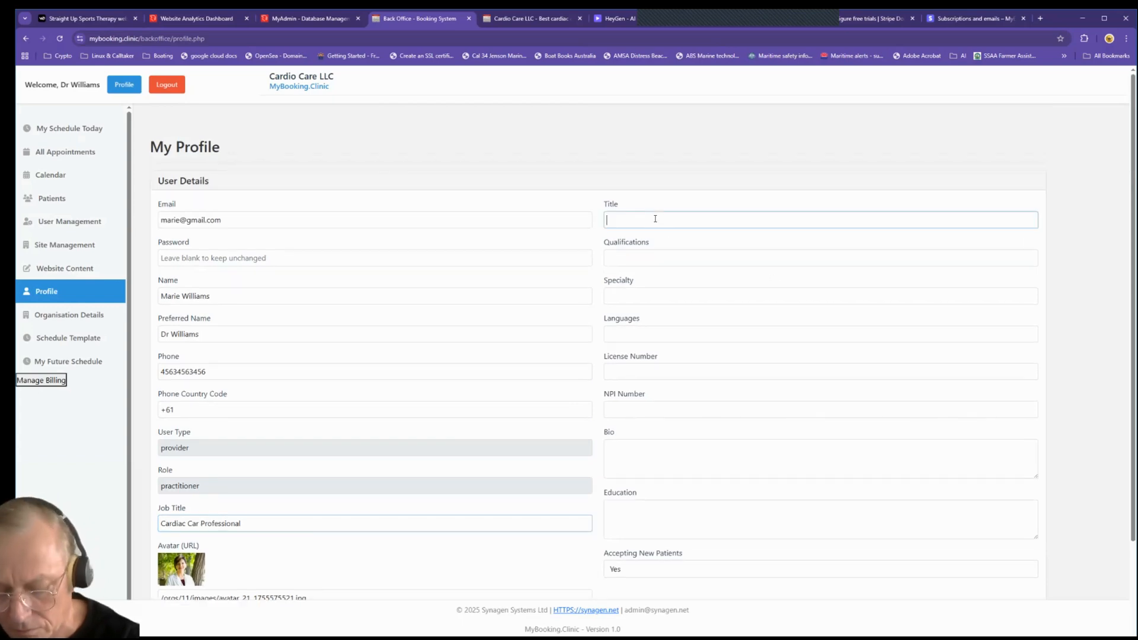
type("Dr")
left_click(663, 256)
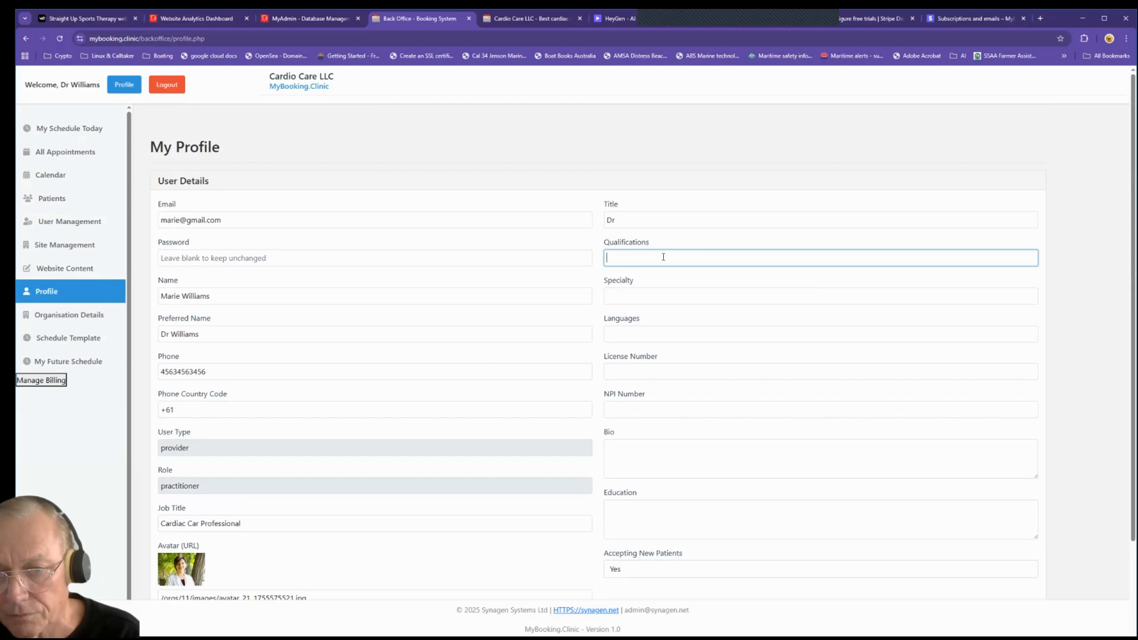
type("MD")
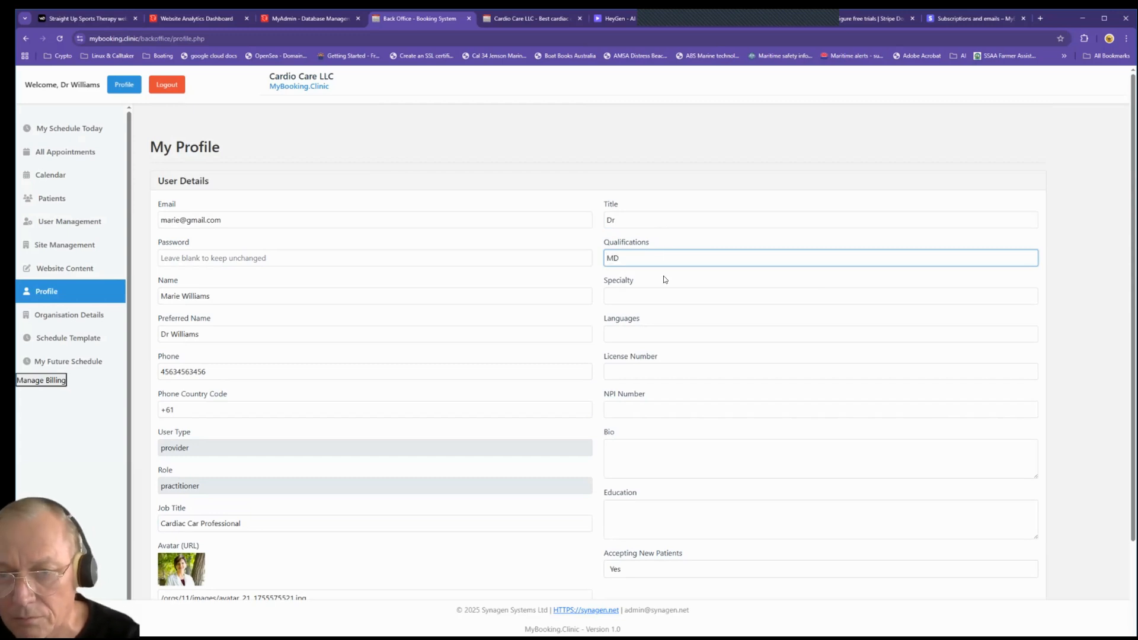
Step: Set specialty to Preventative Cardiac Care, language English, and enter the licence number
left_click(667, 294)
type("diac Care")
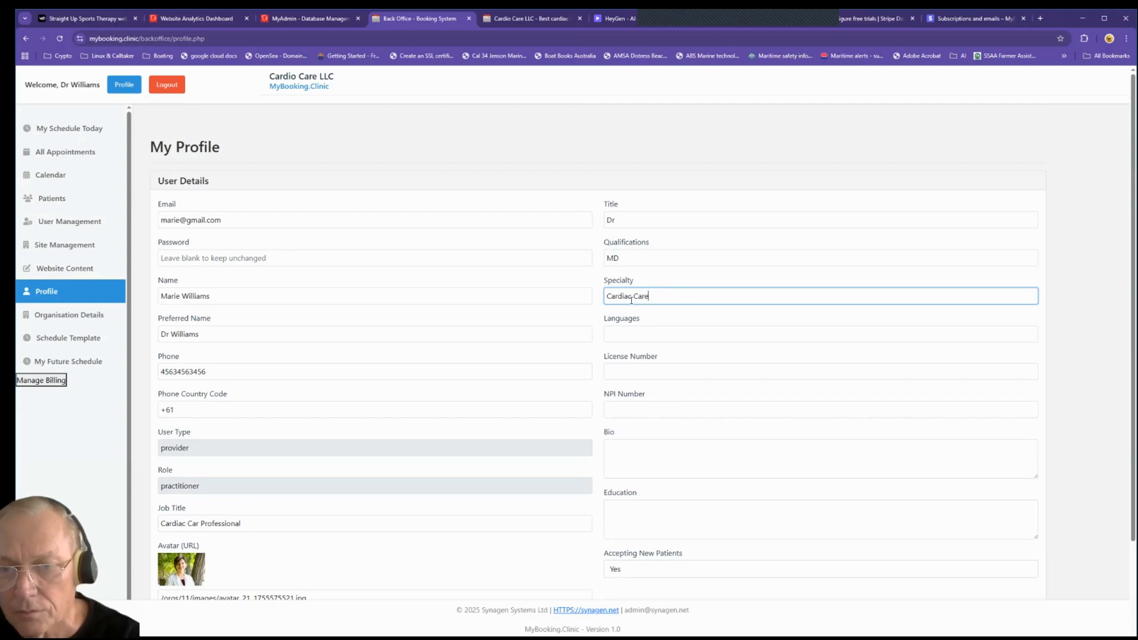
left_click(608, 294)
type("Preventa")
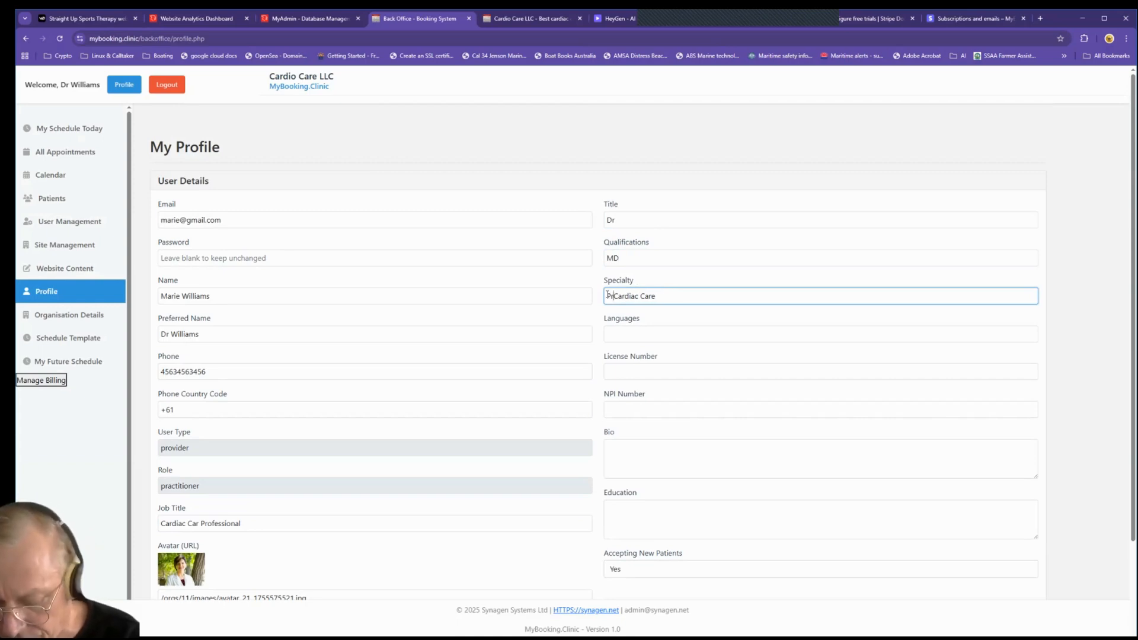
type("tive ")
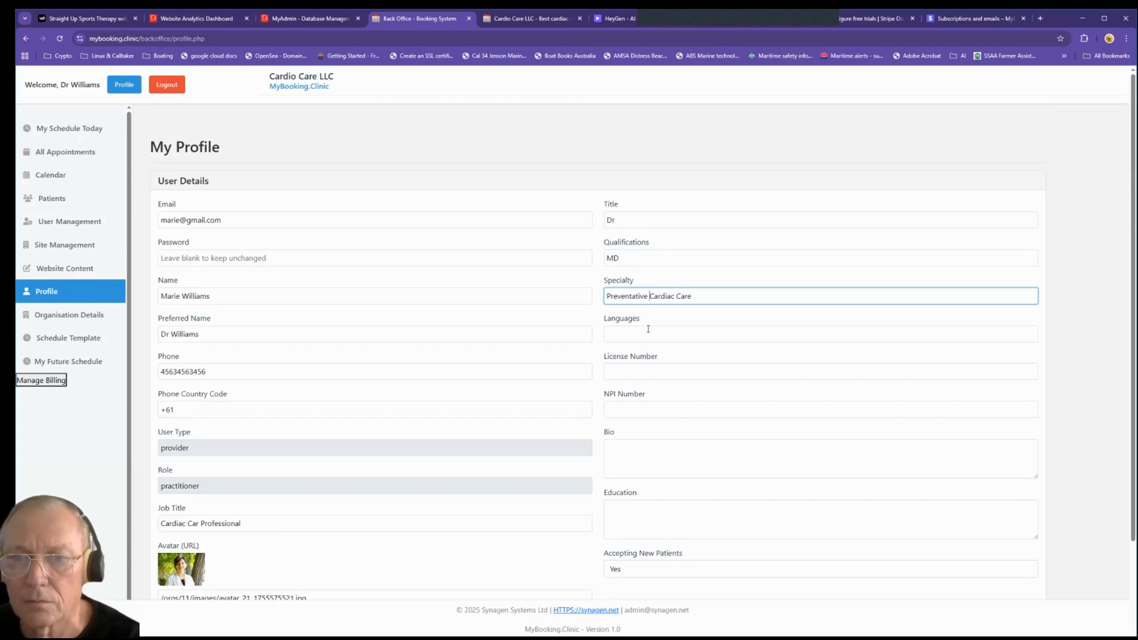
type("English")
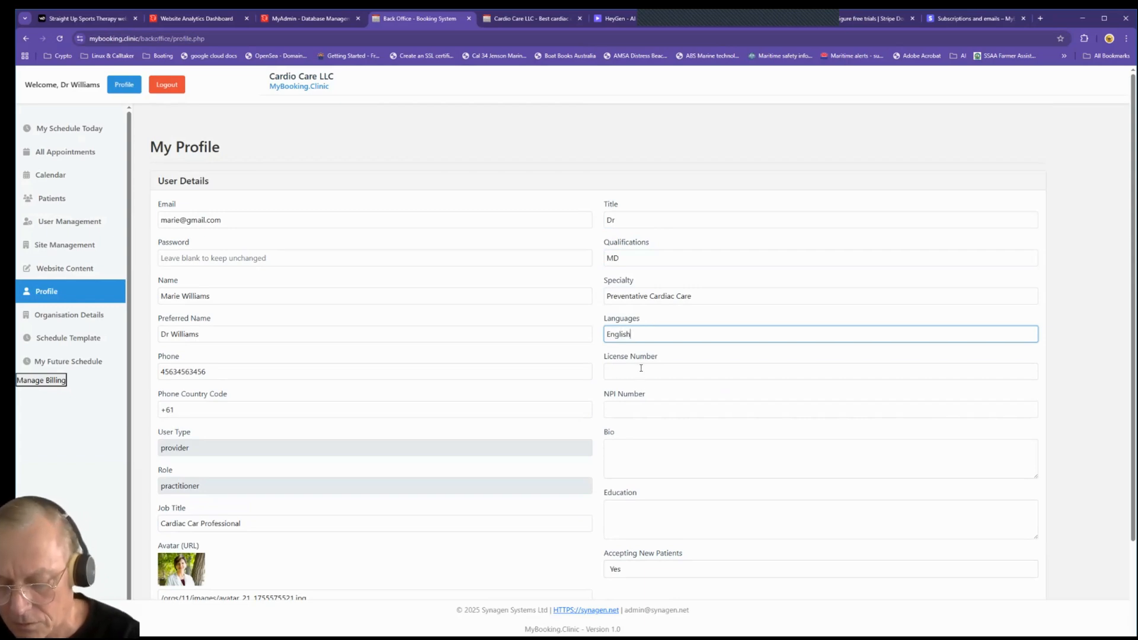
left_click(640, 374)
type("342563456456")
Step: Add bio '25 Years experience in cardiac care' and education MD, then save the profile
left_click(651, 447)
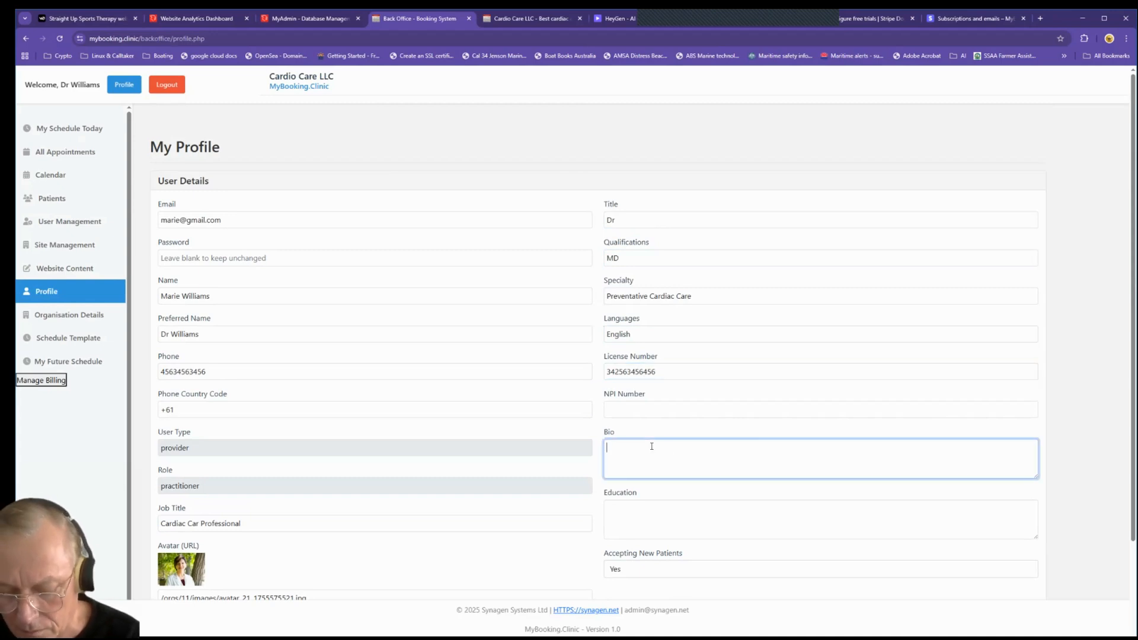
type("25 Years experience")
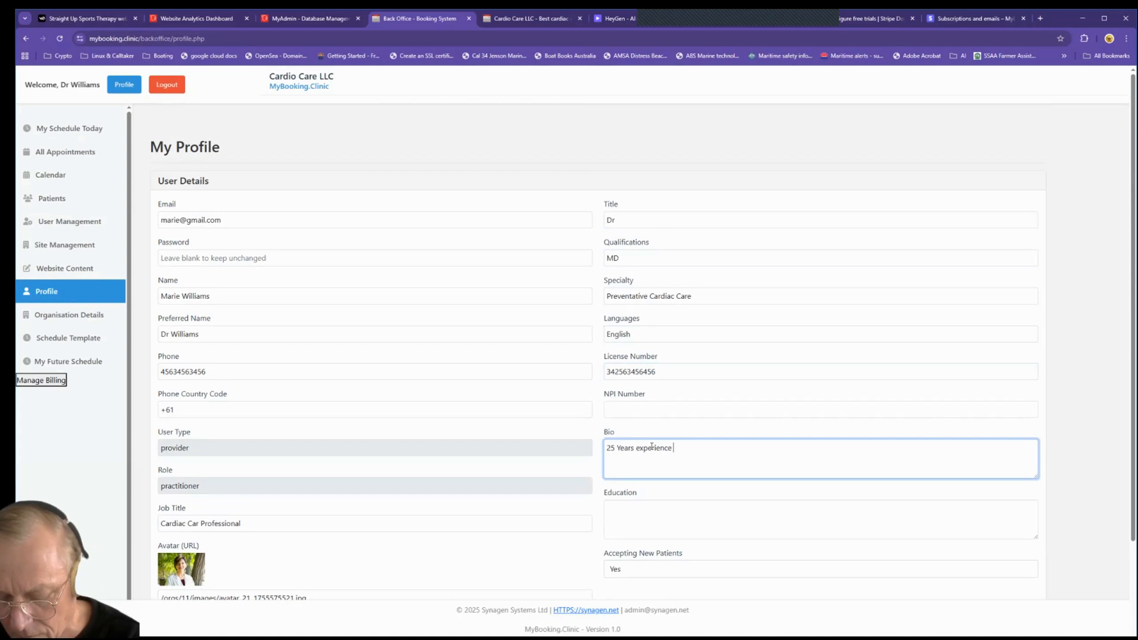
type(" in cardiac care")
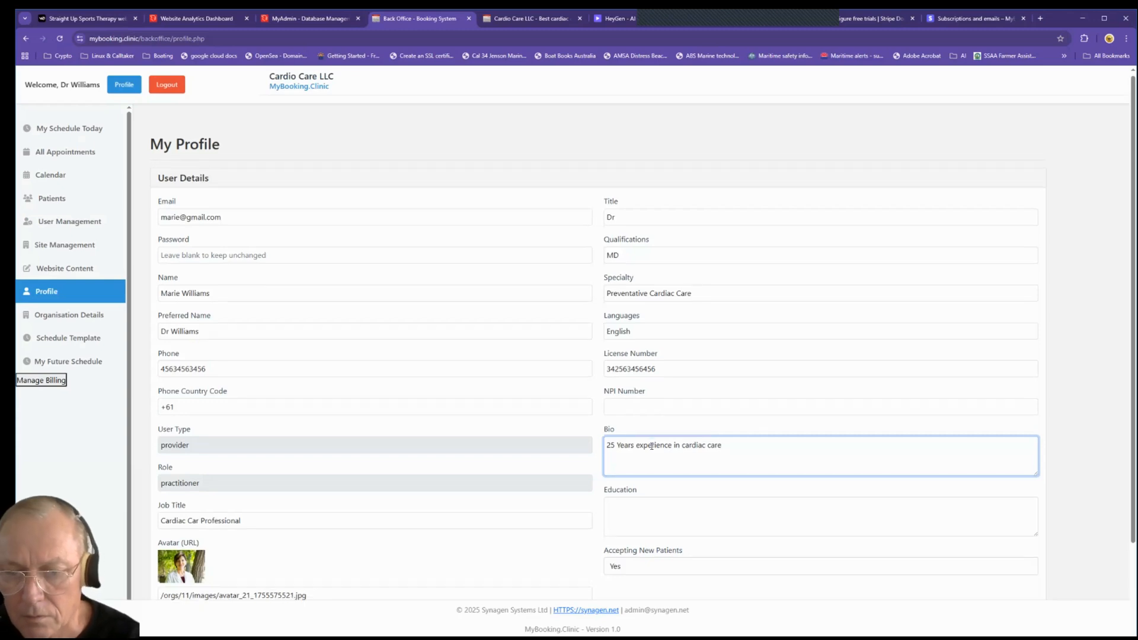
scroll(652, 439, "down", 2)
left_click(654, 423)
type("M")
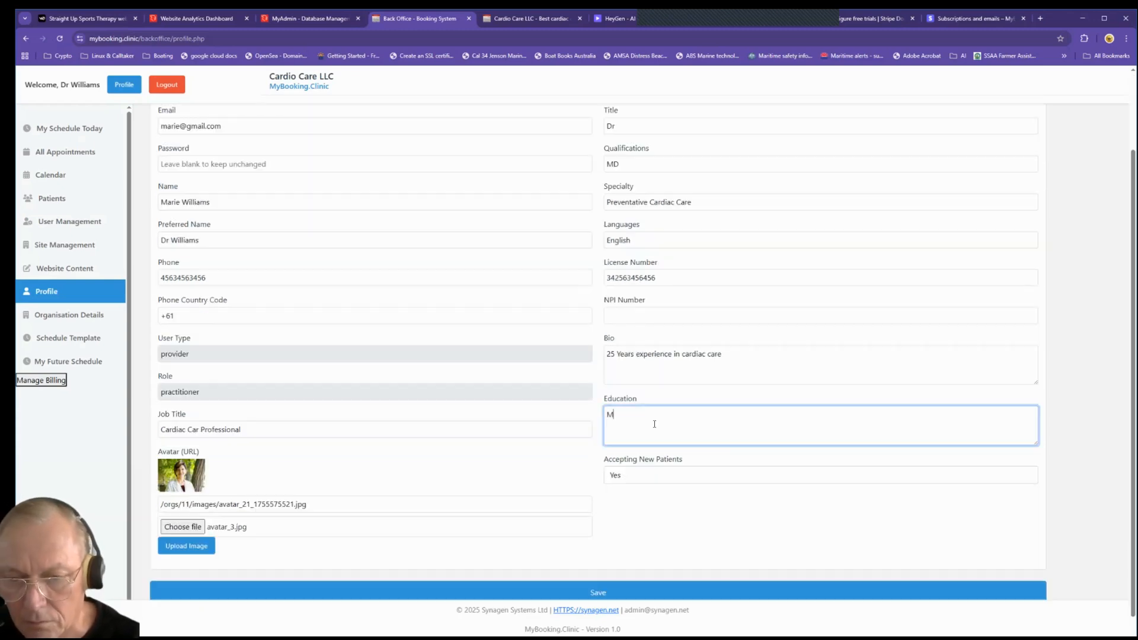
type("D")
left_click(598, 592)
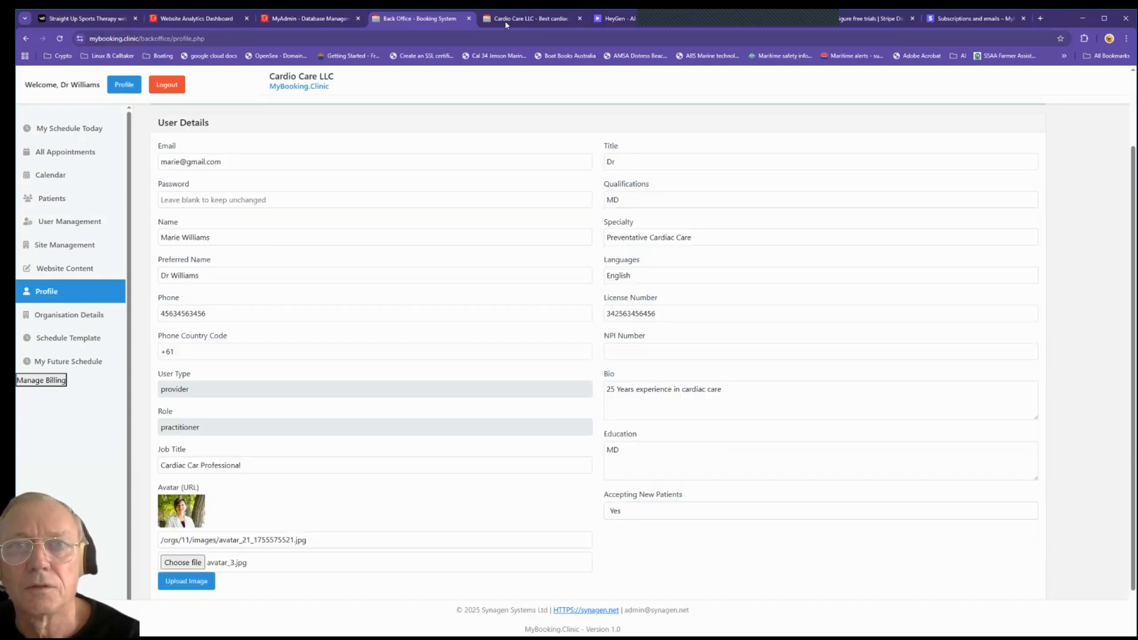
Step: Check the public homepage, then go to the back office's Organisation Details settings
left_click(501, 21)
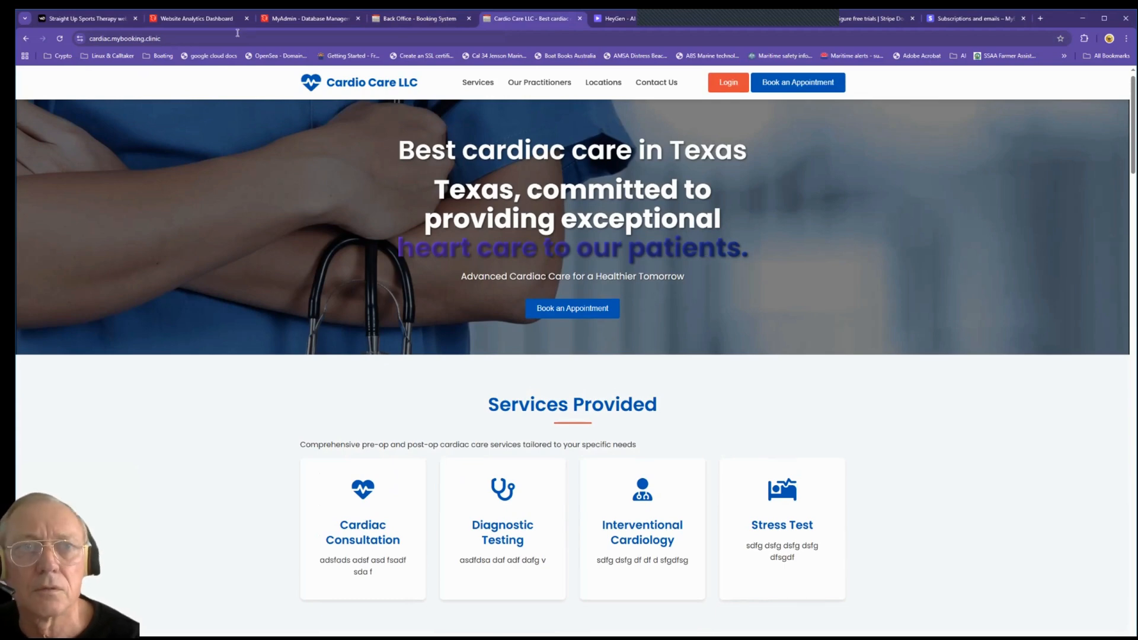
left_click(368, 18)
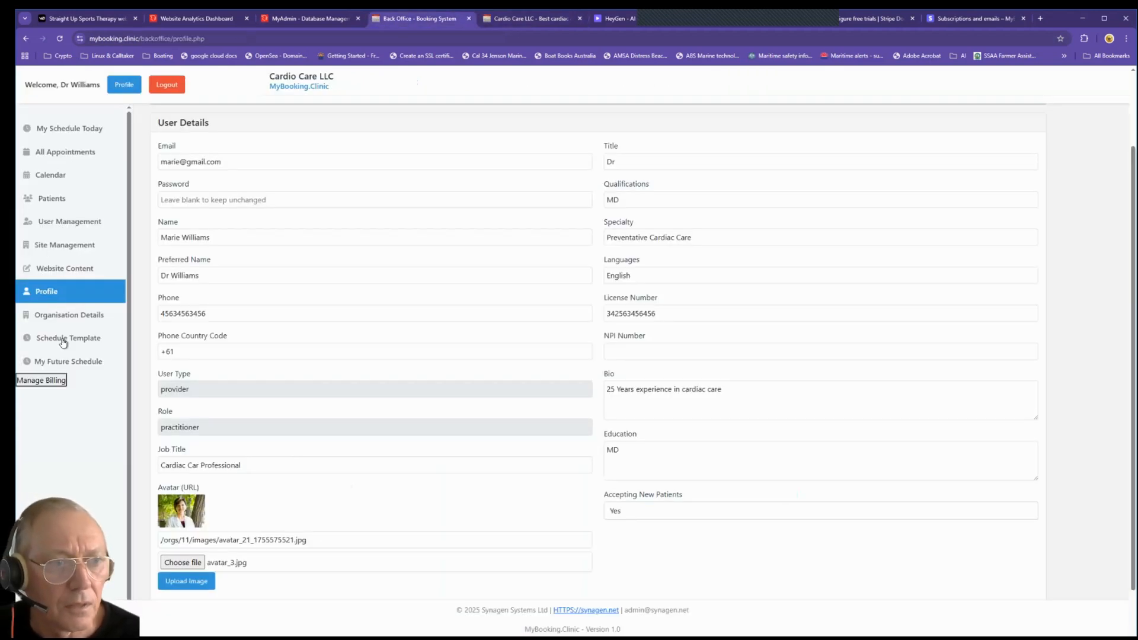
left_click(69, 315)
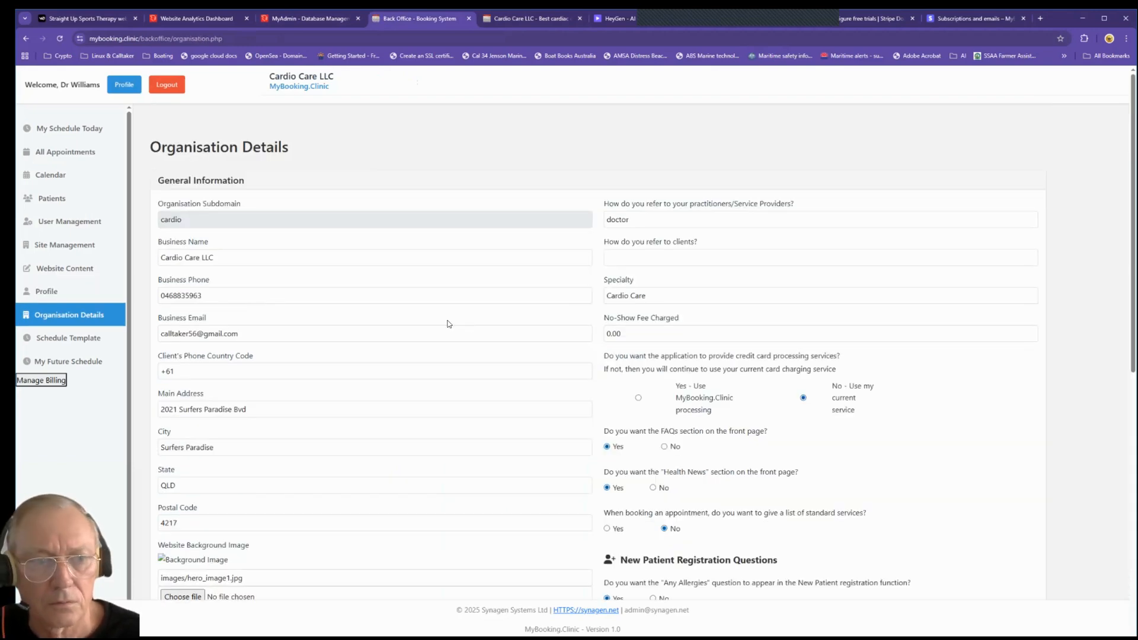
scroll(448, 323, "down", 4)
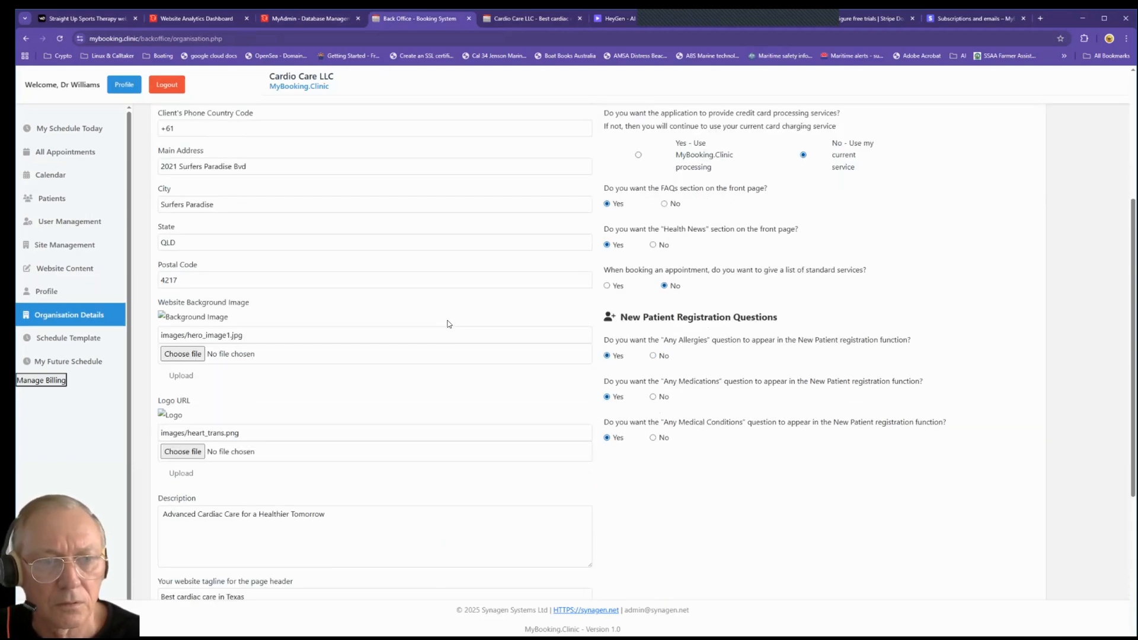
scroll(449, 324, "down", 1)
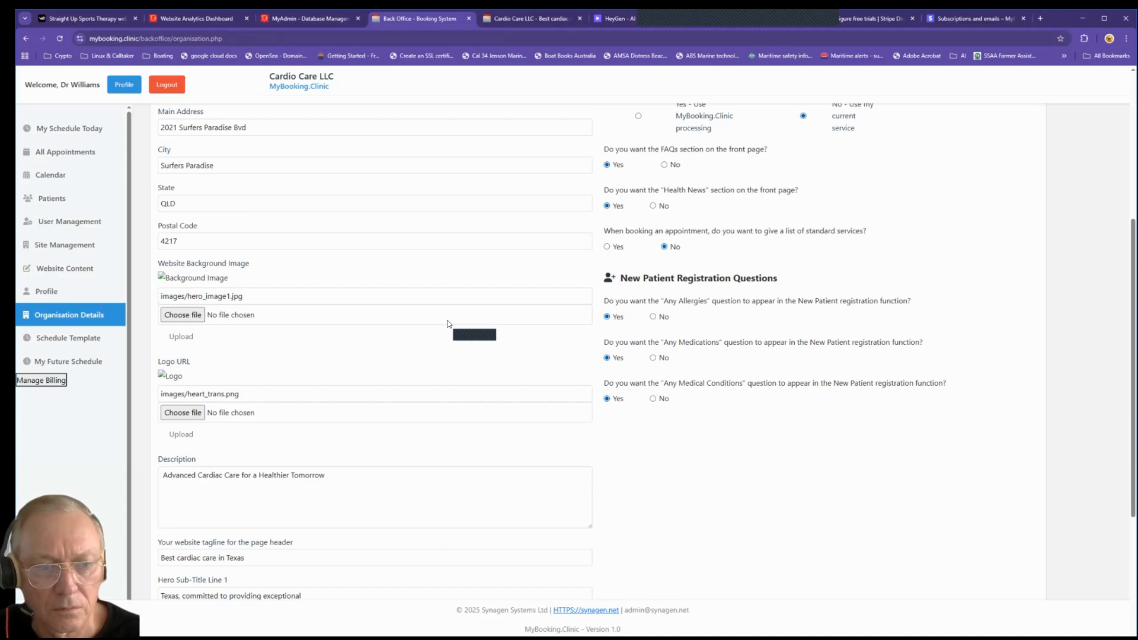
scroll(448, 323, "down", 2)
Step: Clear both hero subtitle lines and replace the tagline with 'Advanced Cardiac Care for a Healthier Tomorrow'
left_click_drag(324, 501, 167, 502)
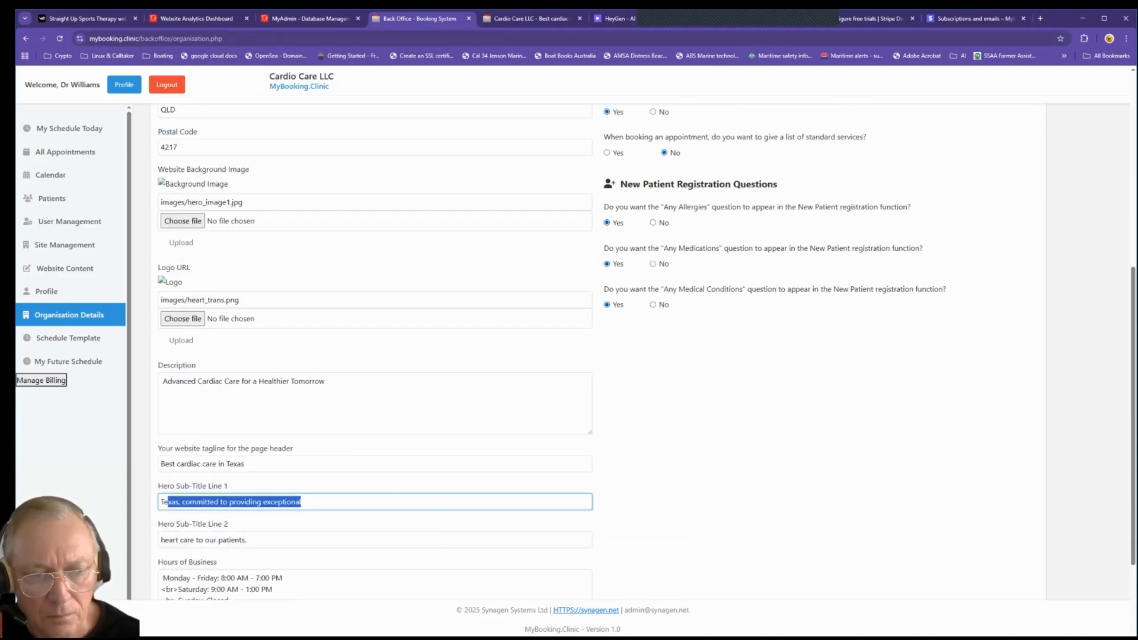
key("ctrl+a")
key("BackSpace")
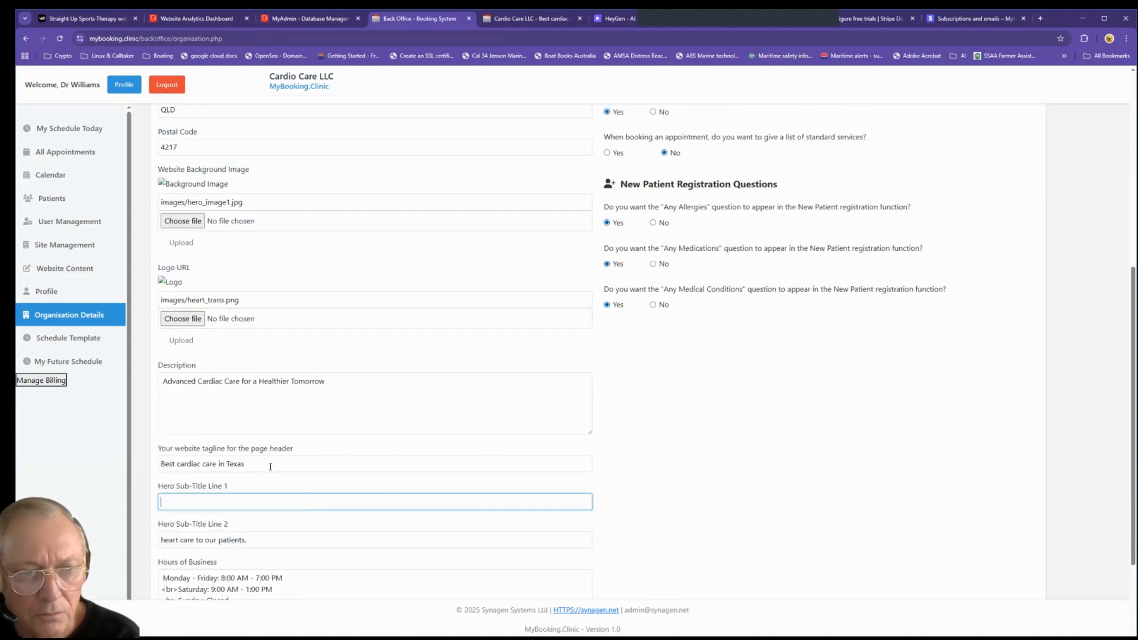
left_click_drag(271, 467, 153, 468)
key("BackSpace")
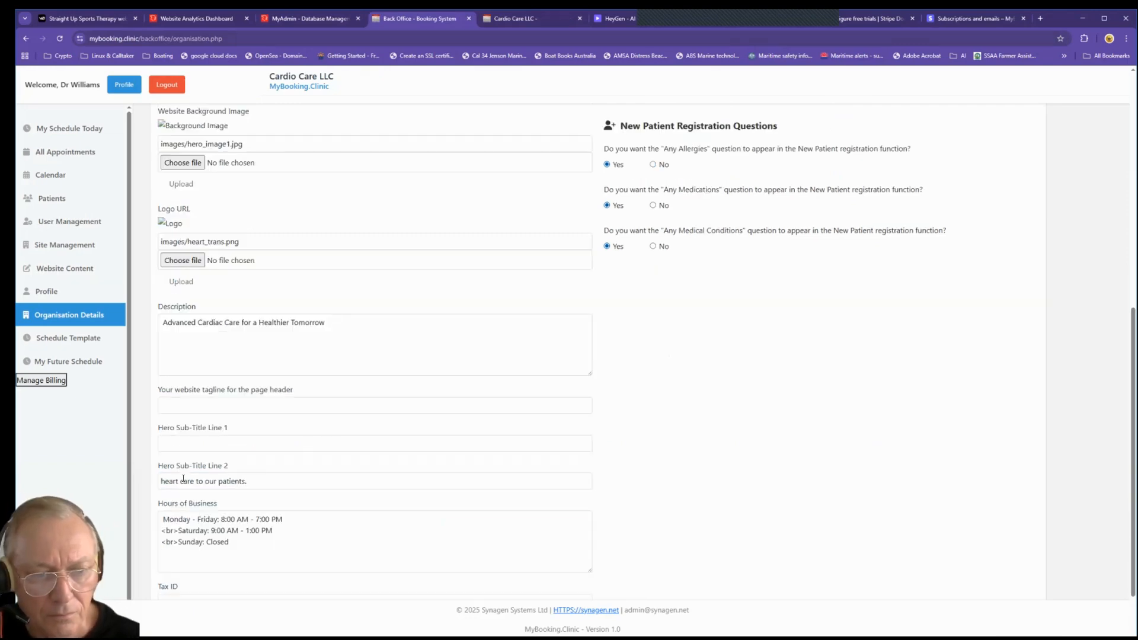
triple_click(202, 481)
key("BackSpace")
scroll(237, 451, "up", 1)
left_click(237, 452)
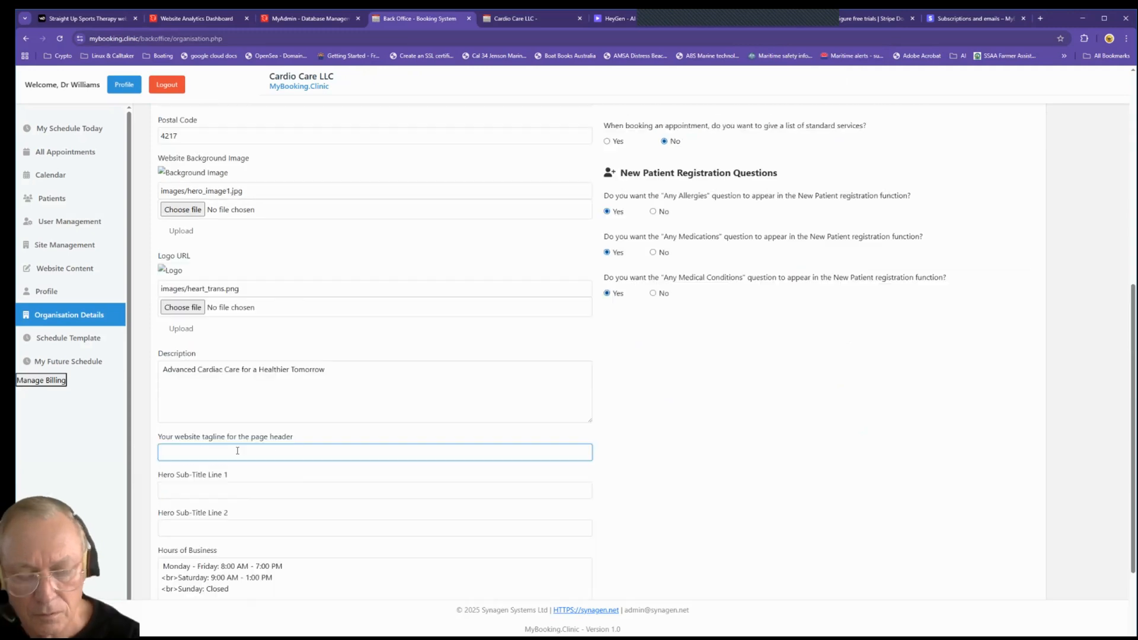
type("Advanced Cardiac Care for a Healthier Tomorrow")
Step: Empty the Description field and save the organisation changes
left_click_drag(224, 372, 143, 374)
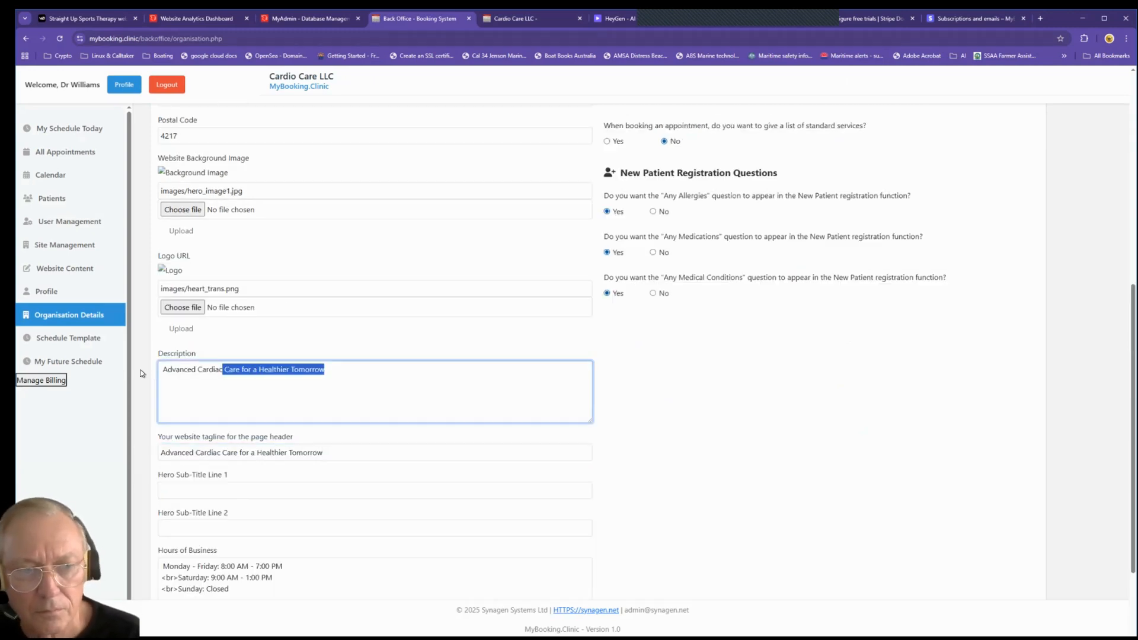
key("ctrl+a")
key("BackSpace")
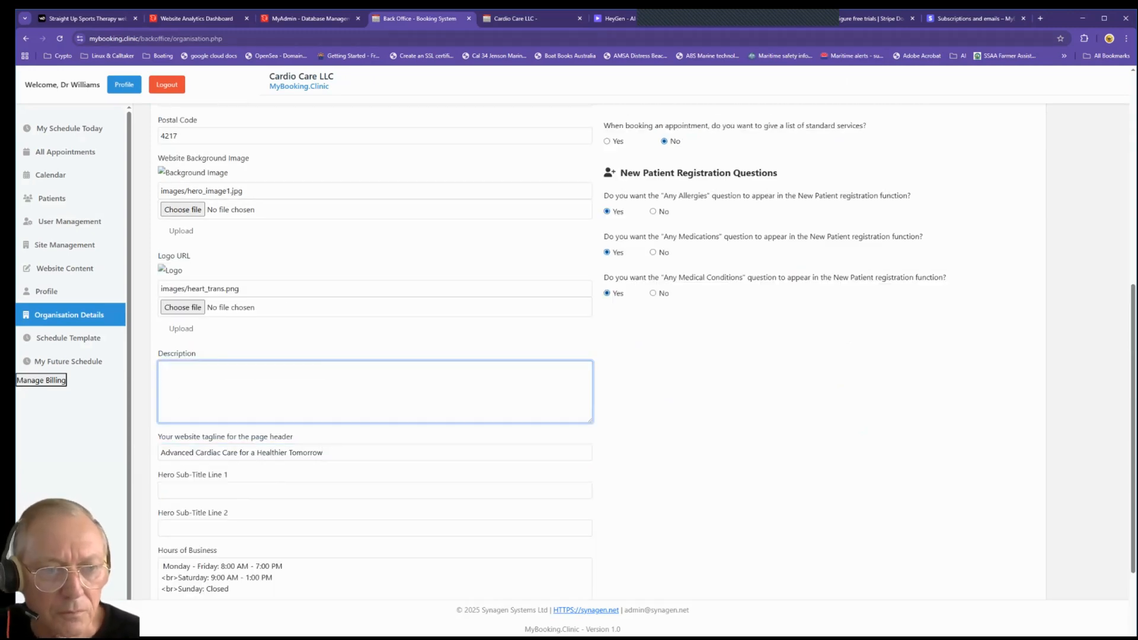
scroll(417, 301, "down", 2)
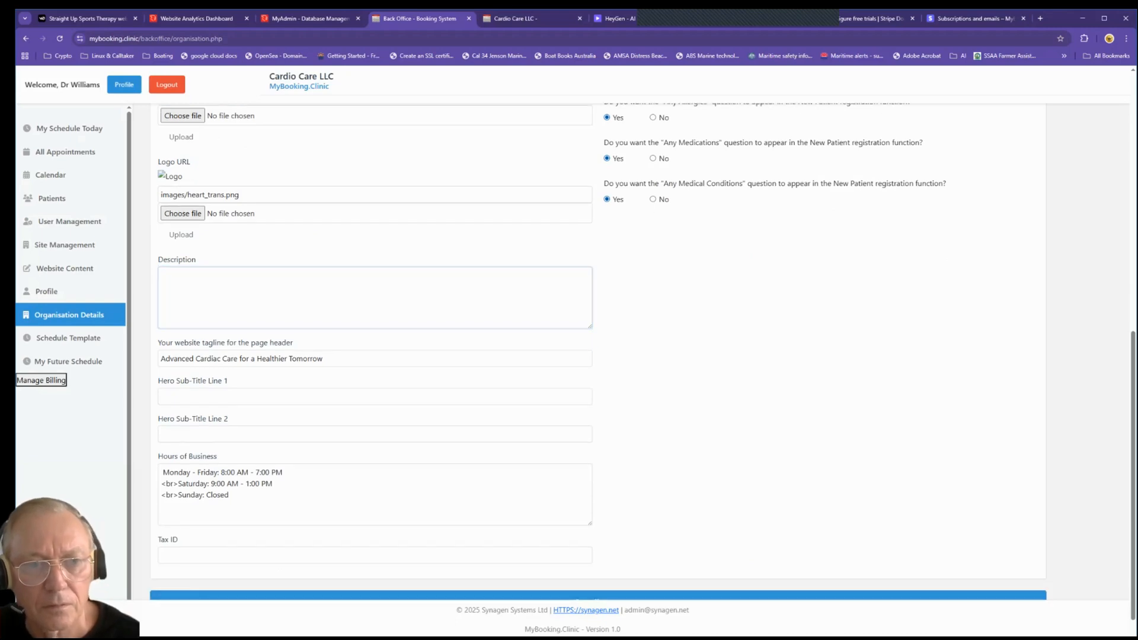
scroll(415, 325, "down", 1)
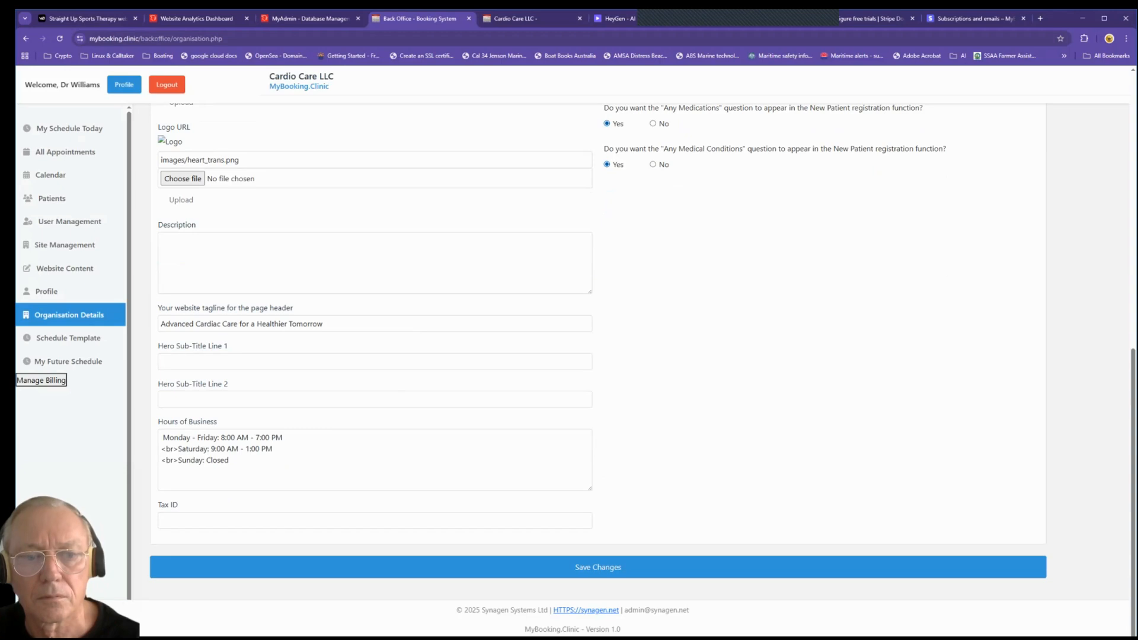
left_click(444, 567)
Step: Reload the Cardio Care LLC site and scroll through Services, Our Practitioners and Our Locations
left_click(506, 20)
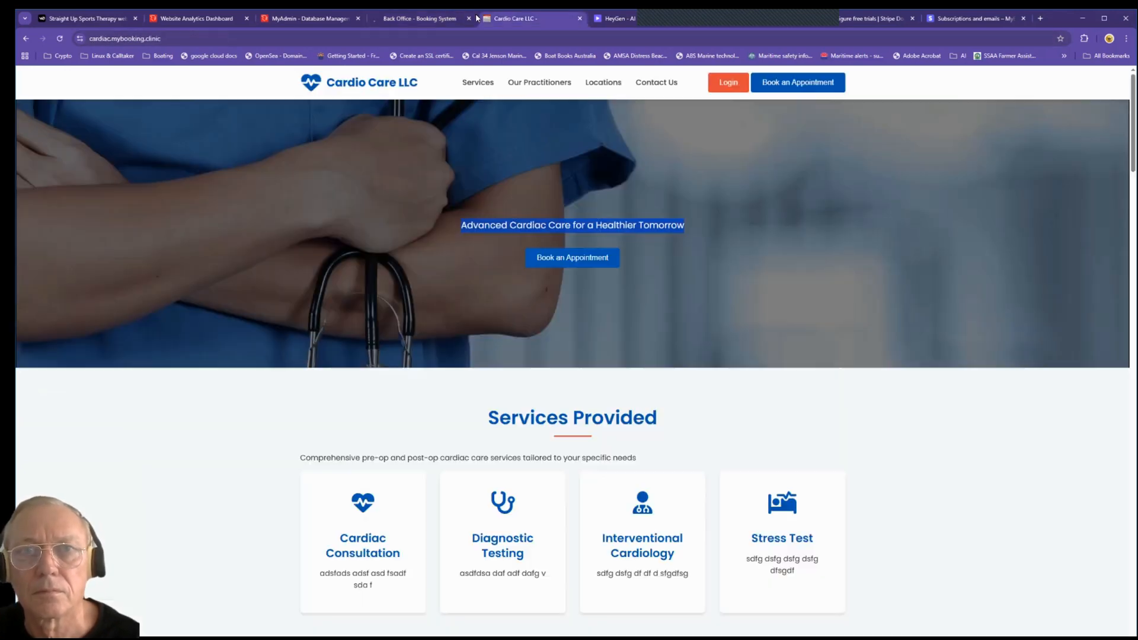
left_click(59, 37)
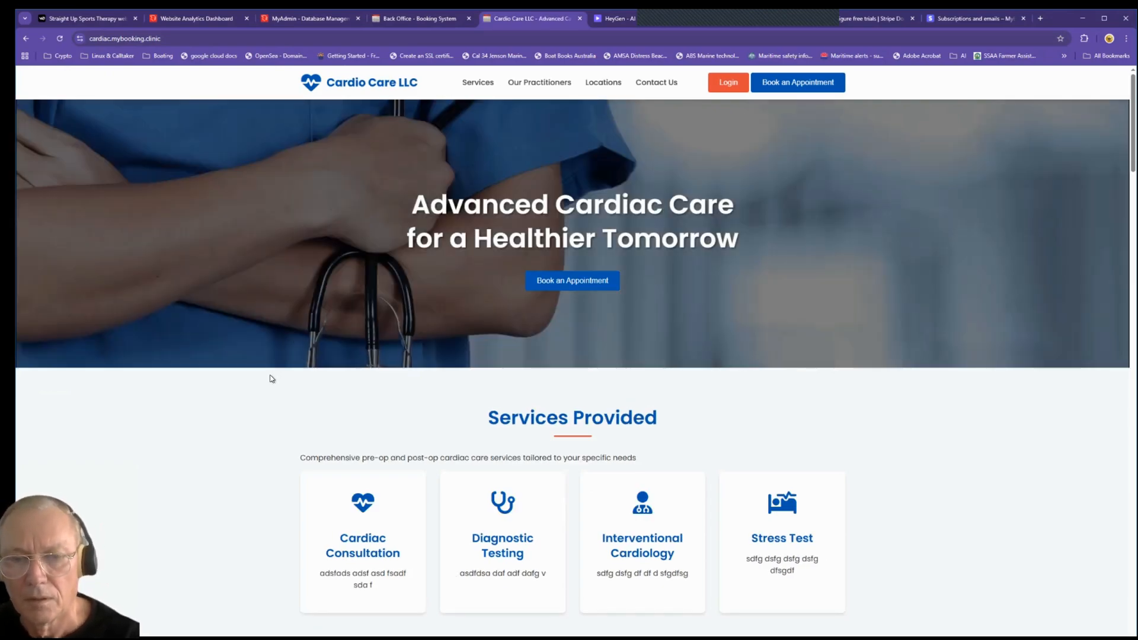
scroll(271, 379, "down", 7)
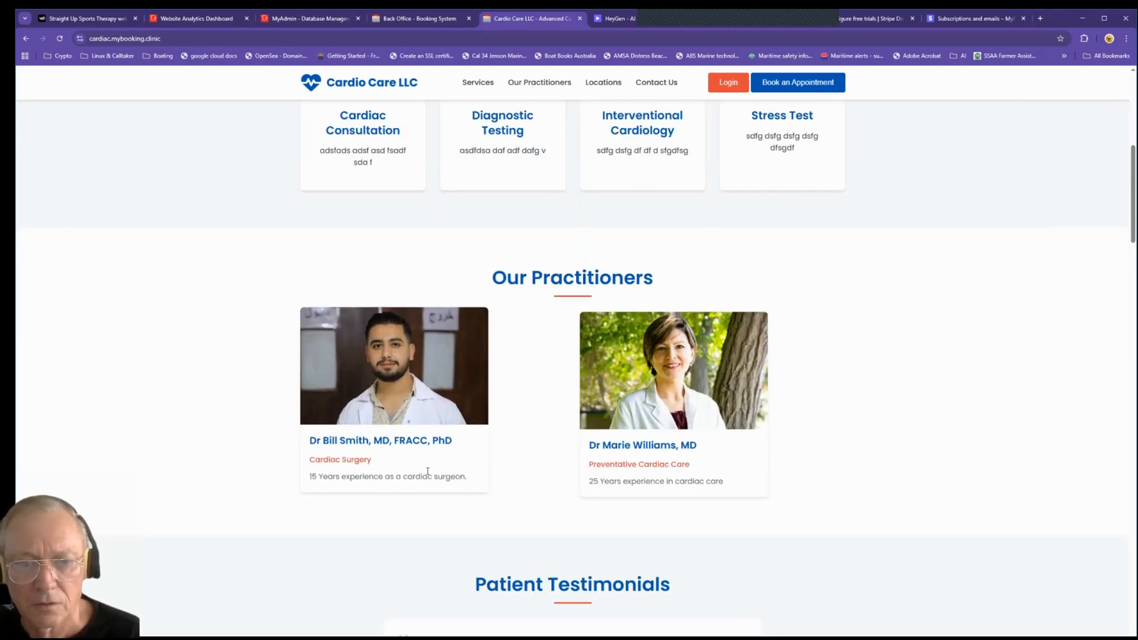
scroll(459, 376, "down", 2)
scroll(458, 375, "down", 1)
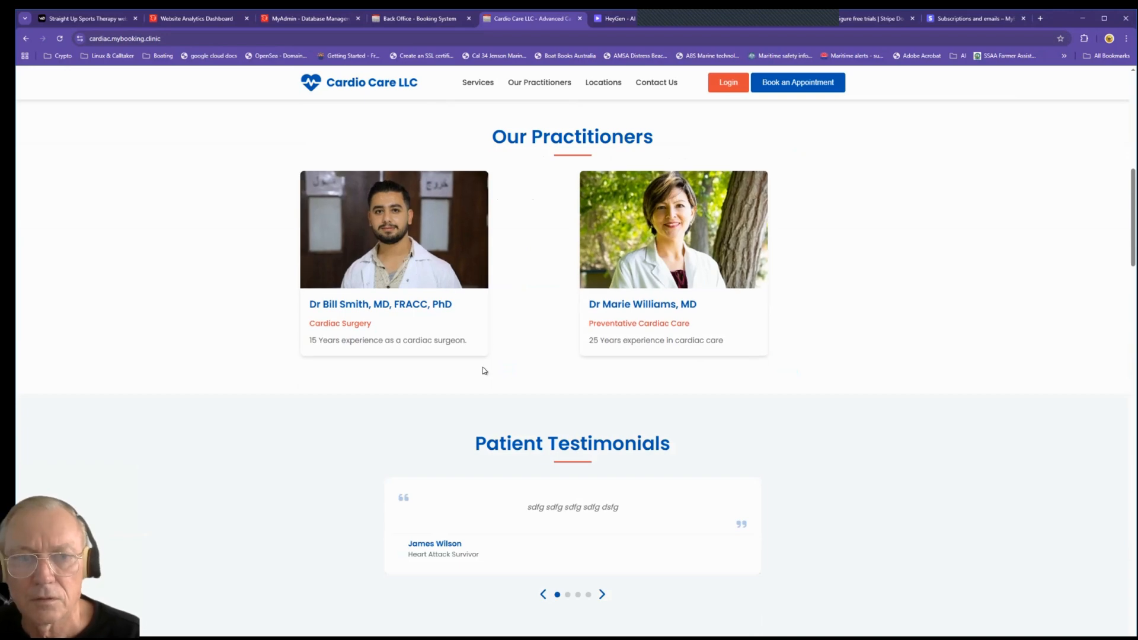
scroll(483, 368, "down", 2)
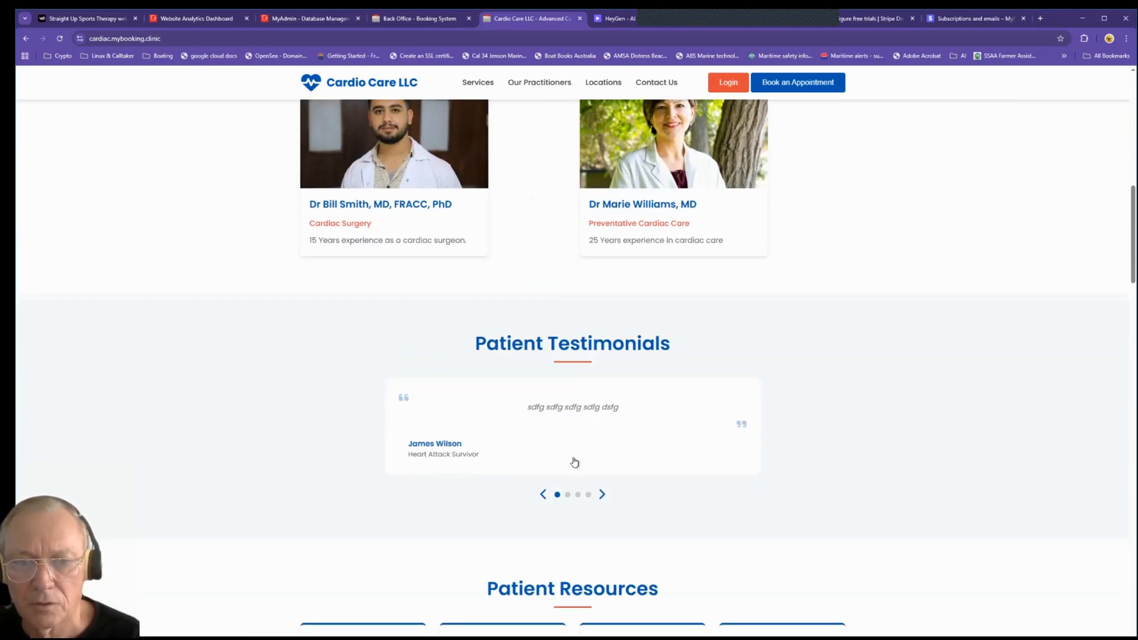
scroll(433, 394, "down", 5)
scroll(425, 385, "down", 2)
scroll(428, 386, "down", 3)
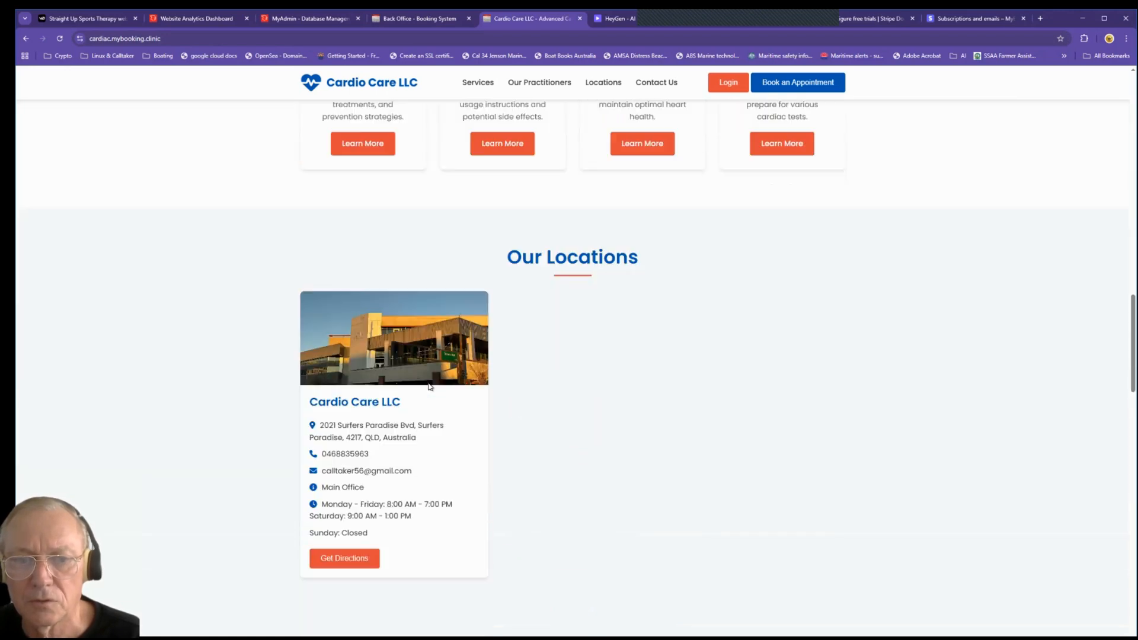
scroll(354, 412, "down", 1)
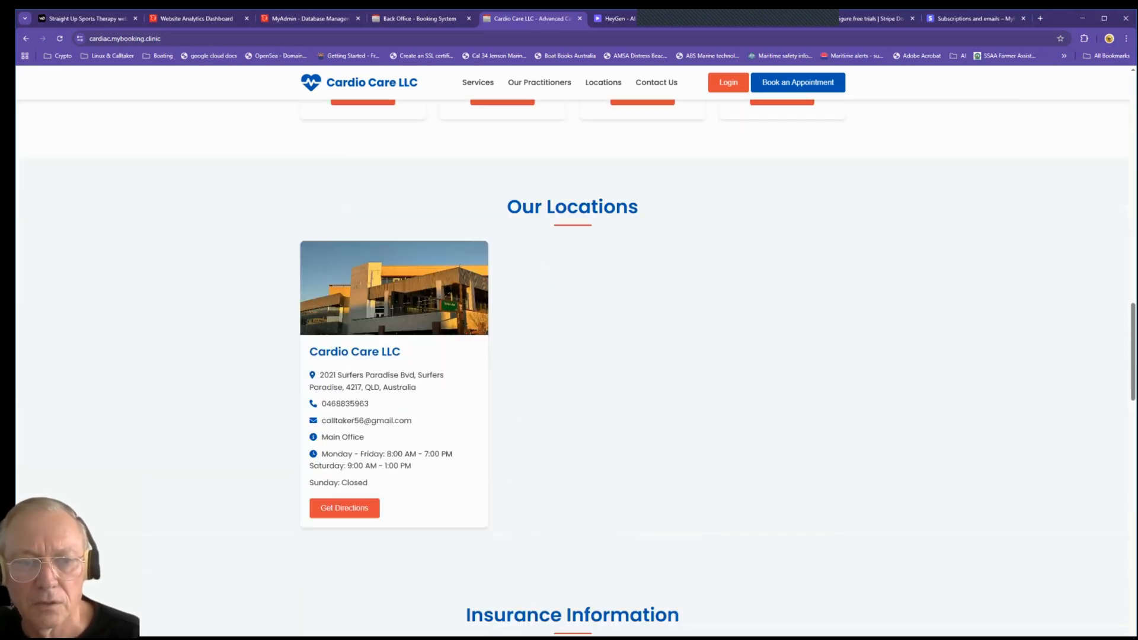
left_click(345, 508)
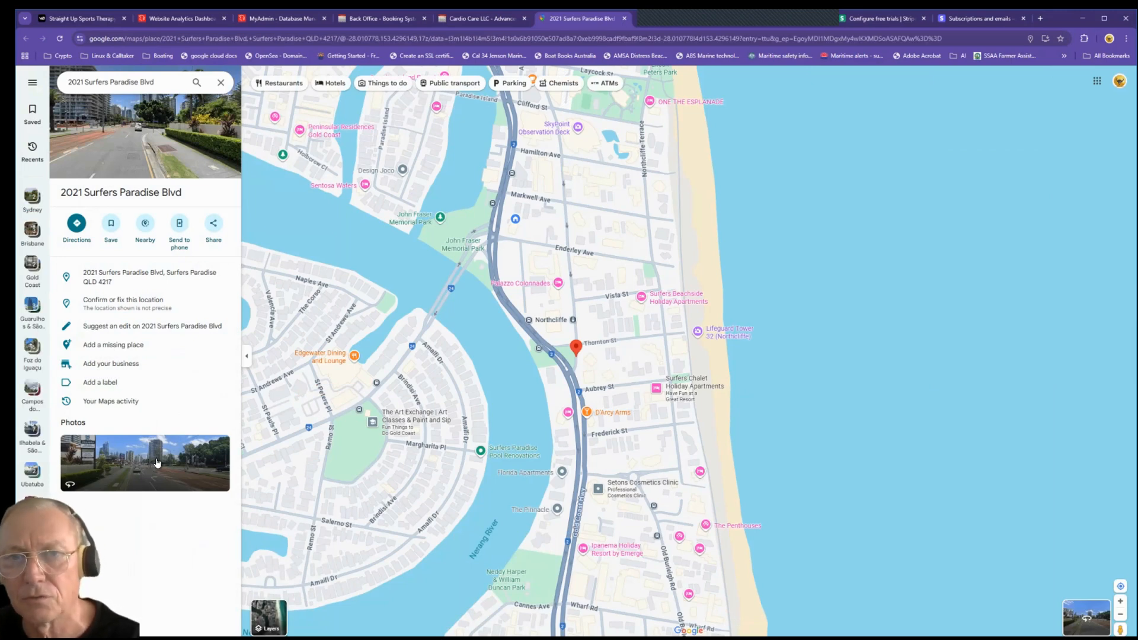
left_click(624, 18)
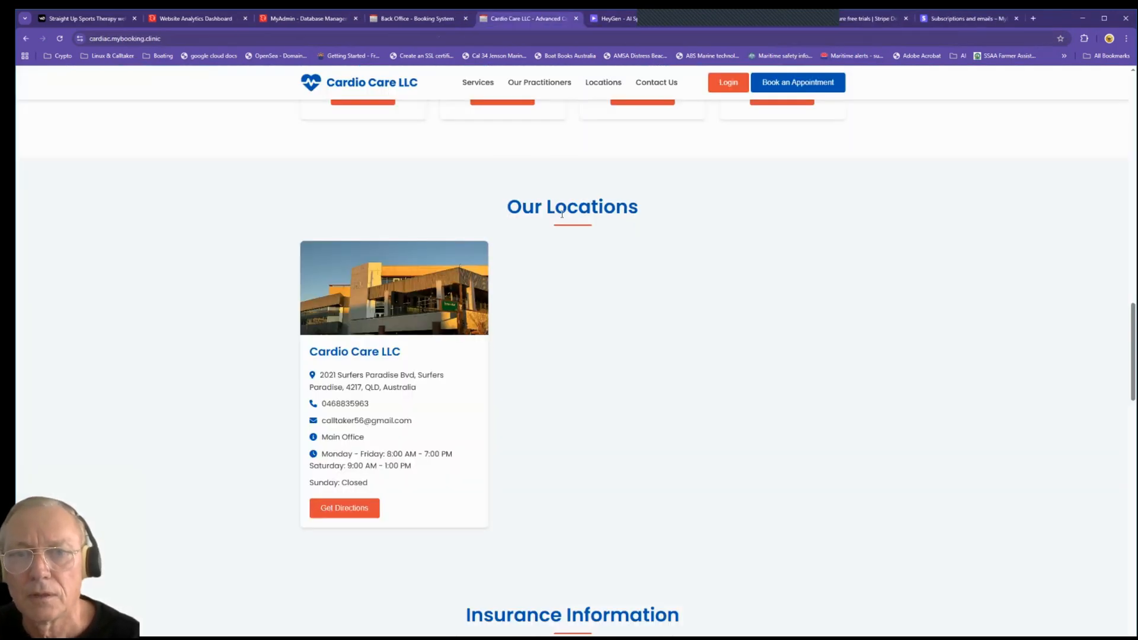
scroll(562, 244, "down", 7)
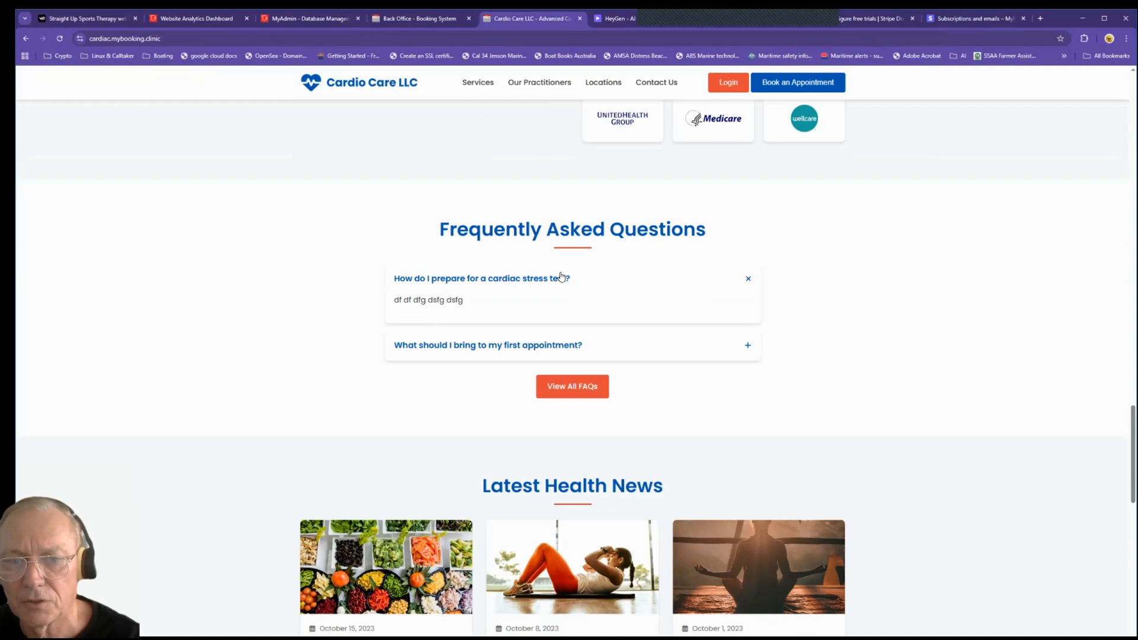
scroll(560, 277, "down", 10)
scroll(561, 277, "up", 12)
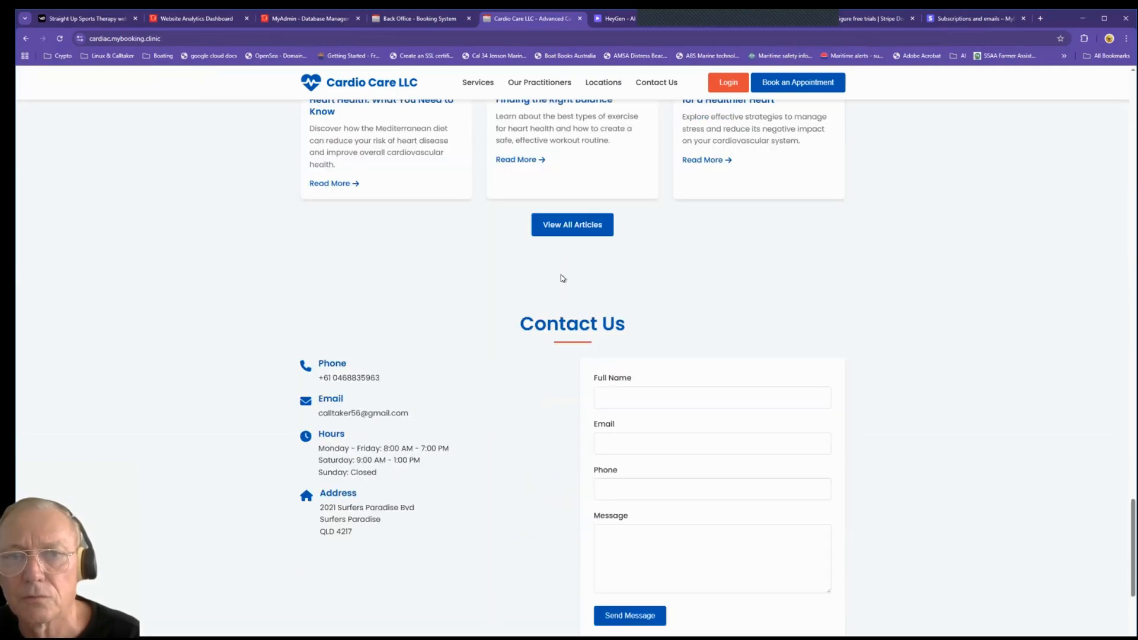
scroll(561, 278, "up", 13)
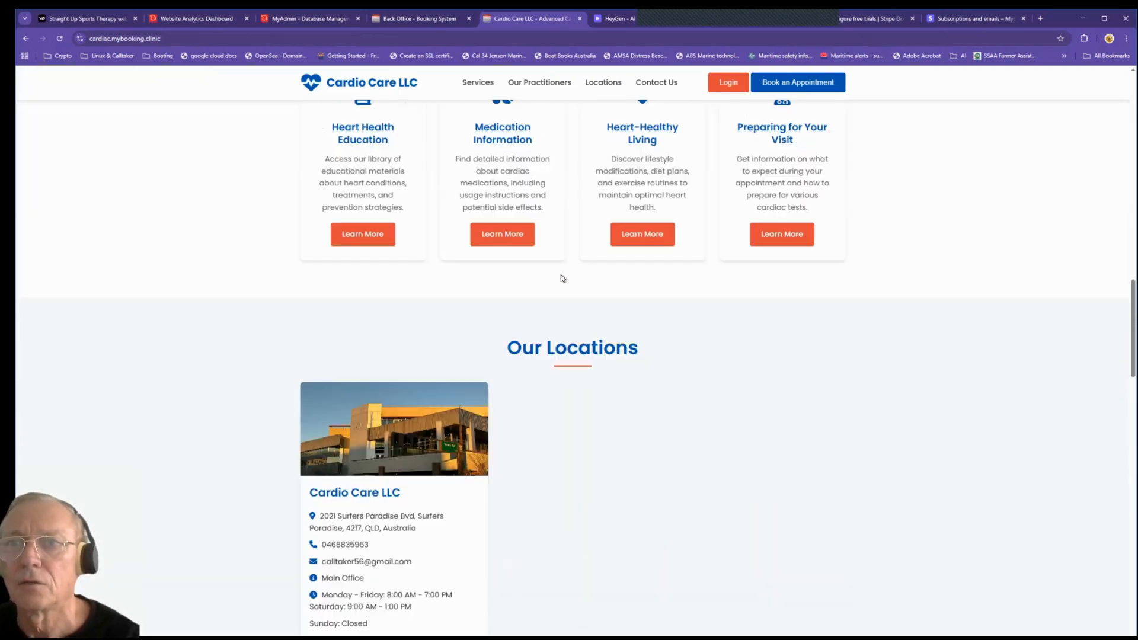
left_click(796, 83)
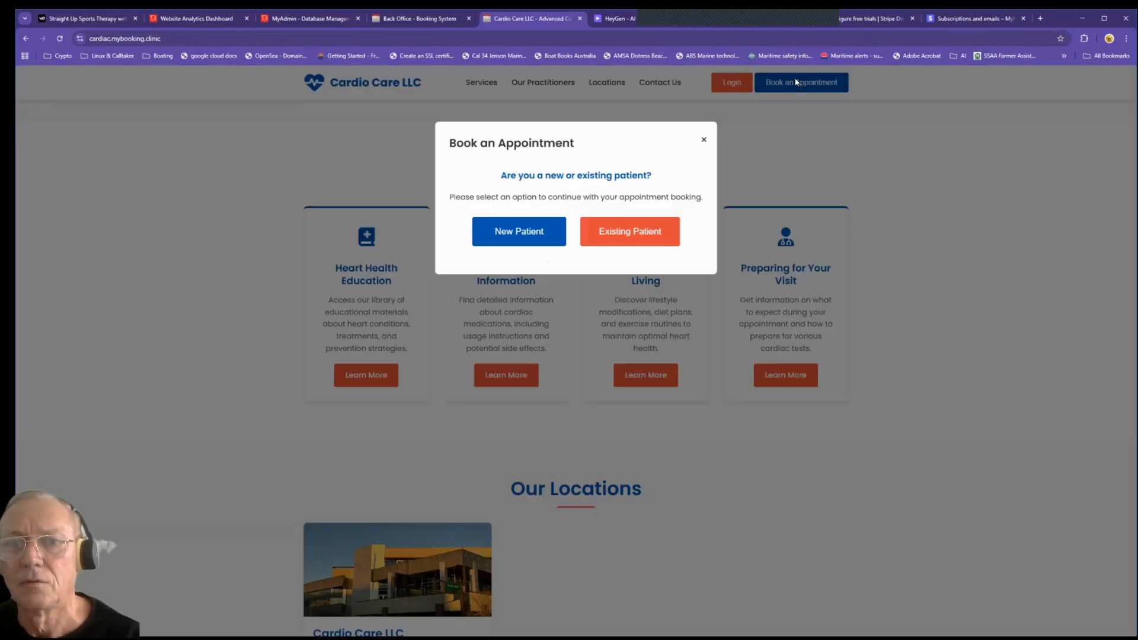
left_click(530, 232)
scroll(530, 224, "down", 5)
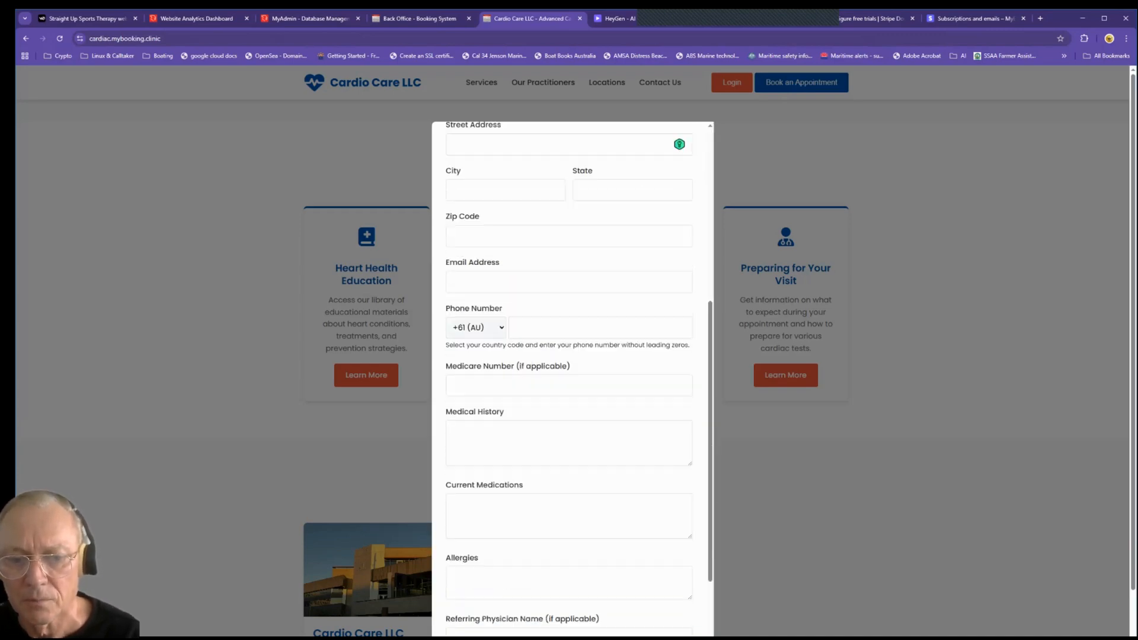
scroll(572, 379, "down", 5)
left_click(899, 224)
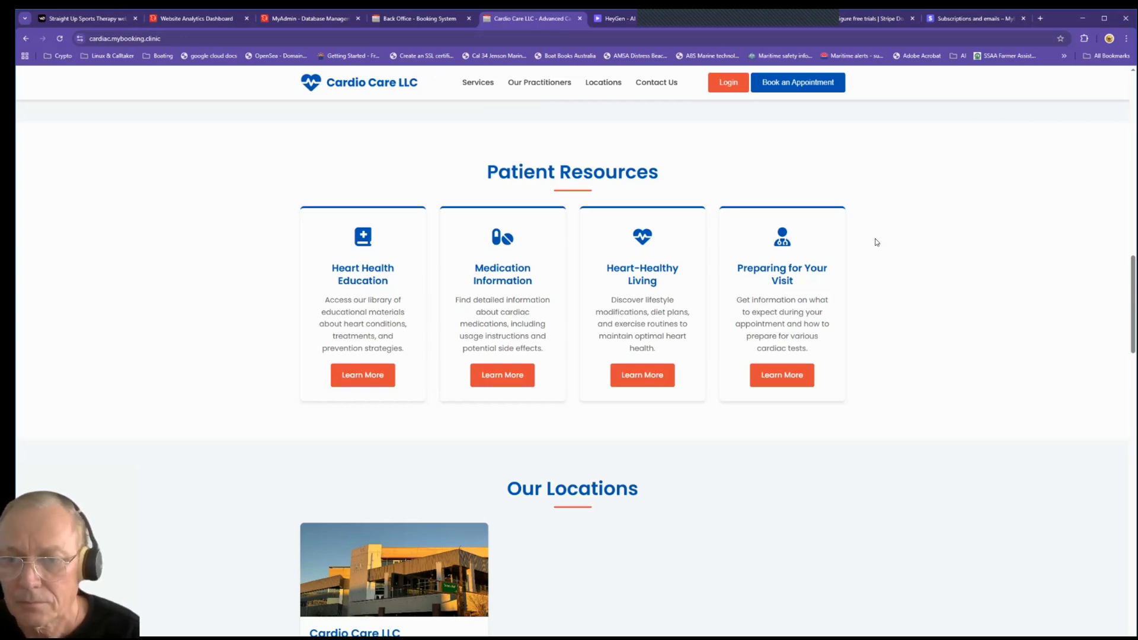
scroll(900, 326, "up", 15)
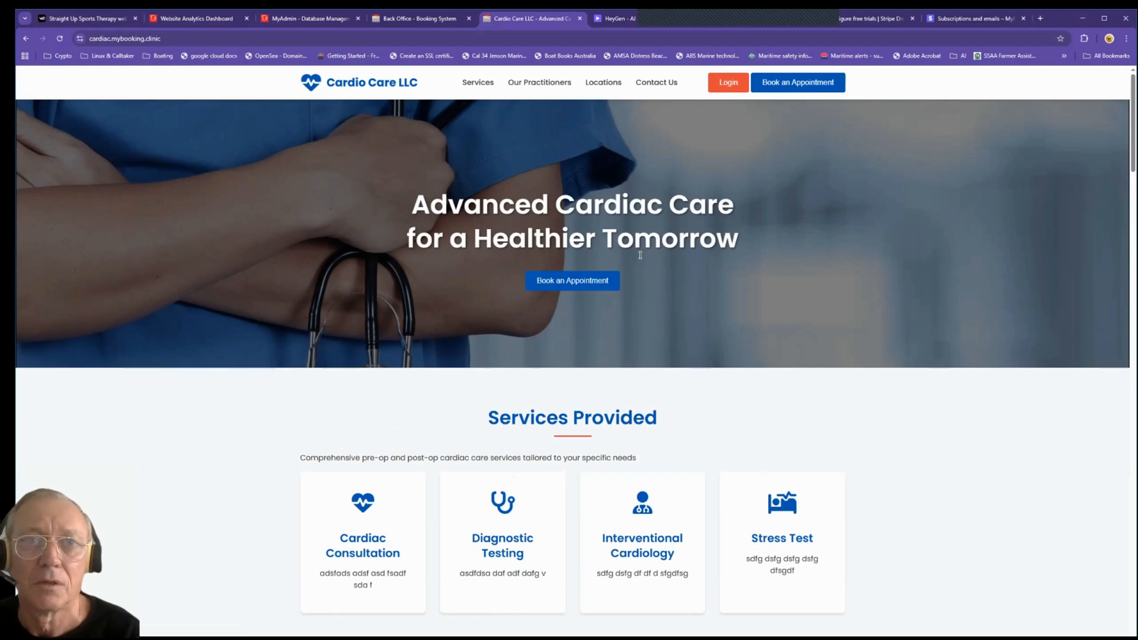
left_click(407, 19)
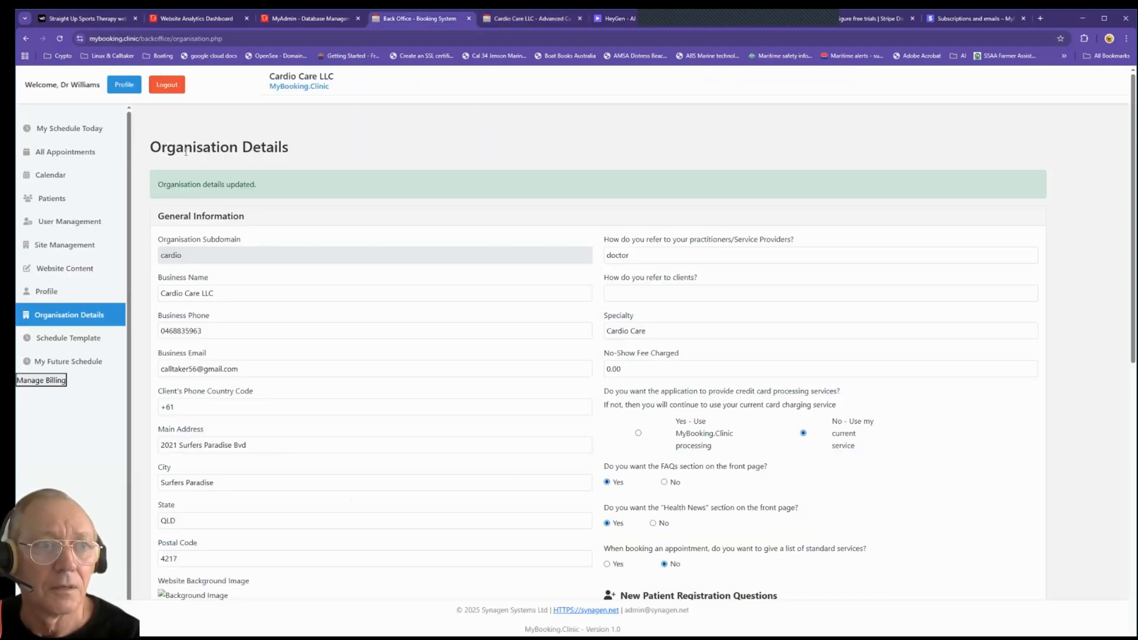
left_click(62, 176)
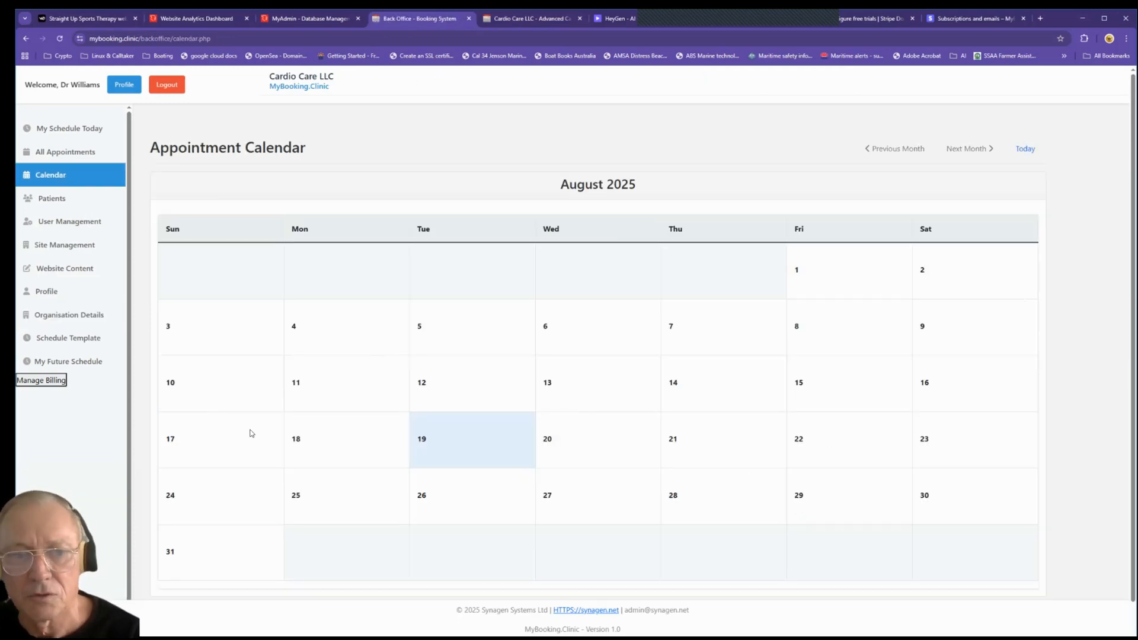
left_click(65, 127)
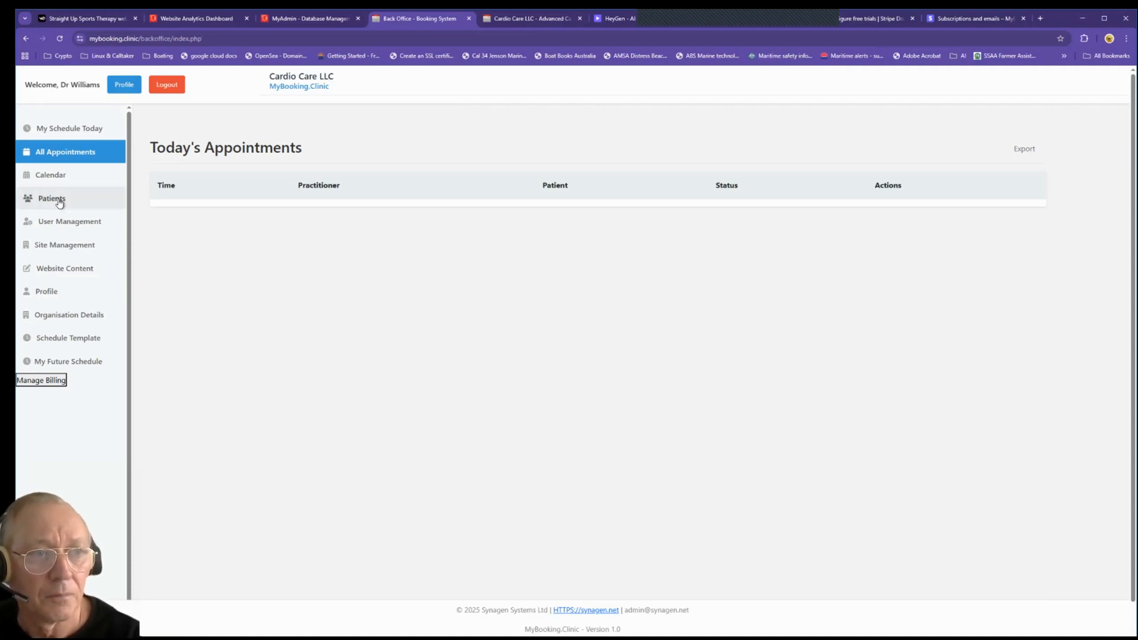
left_click(83, 207)
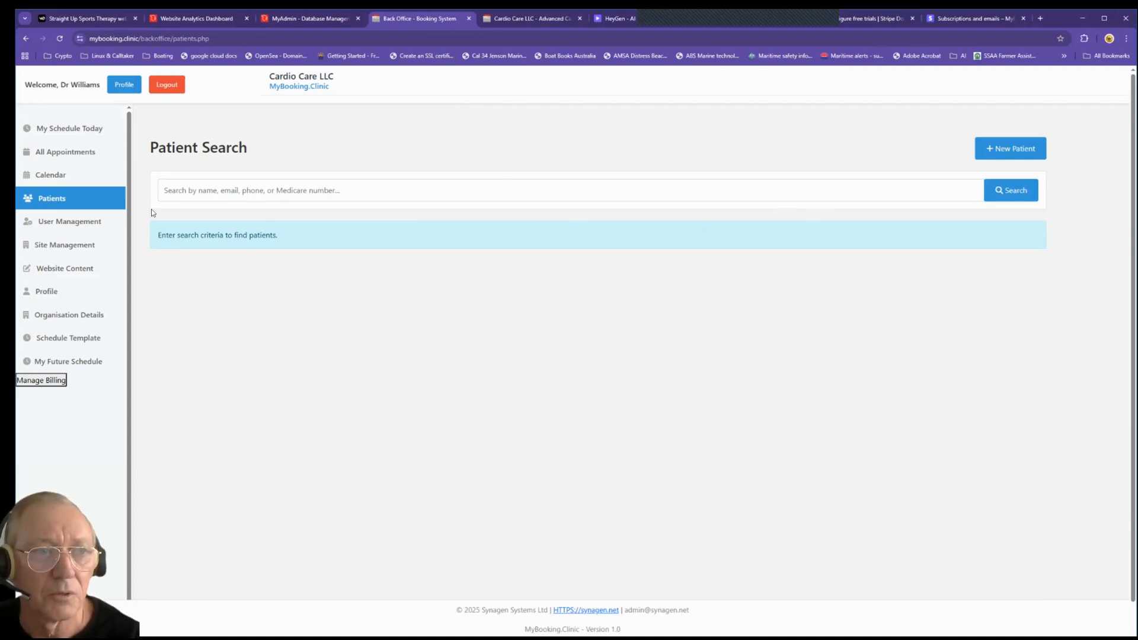
left_click(530, 23)
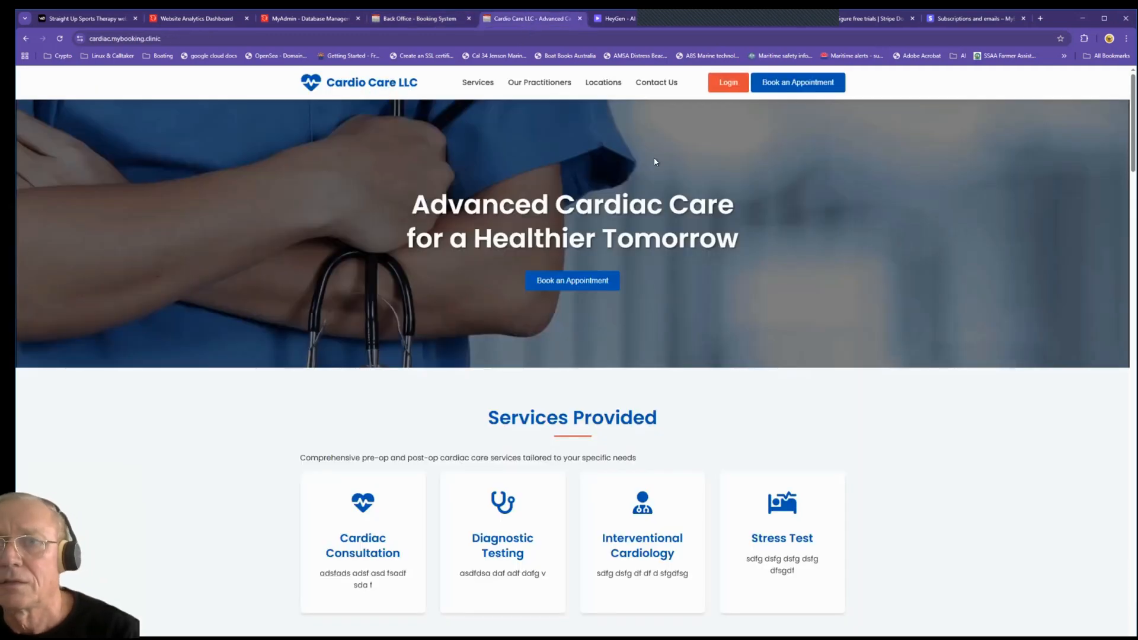